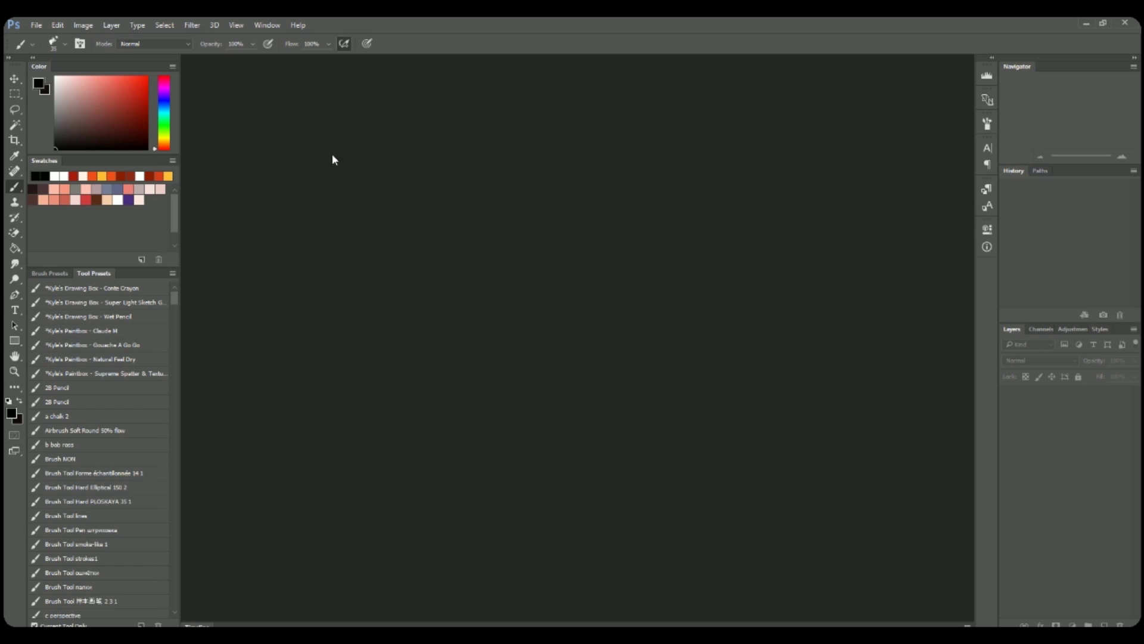
# Step: Create a new 3000 × 2500 px document at 300 ppi with a white background
pyautogui.click(37, 26)
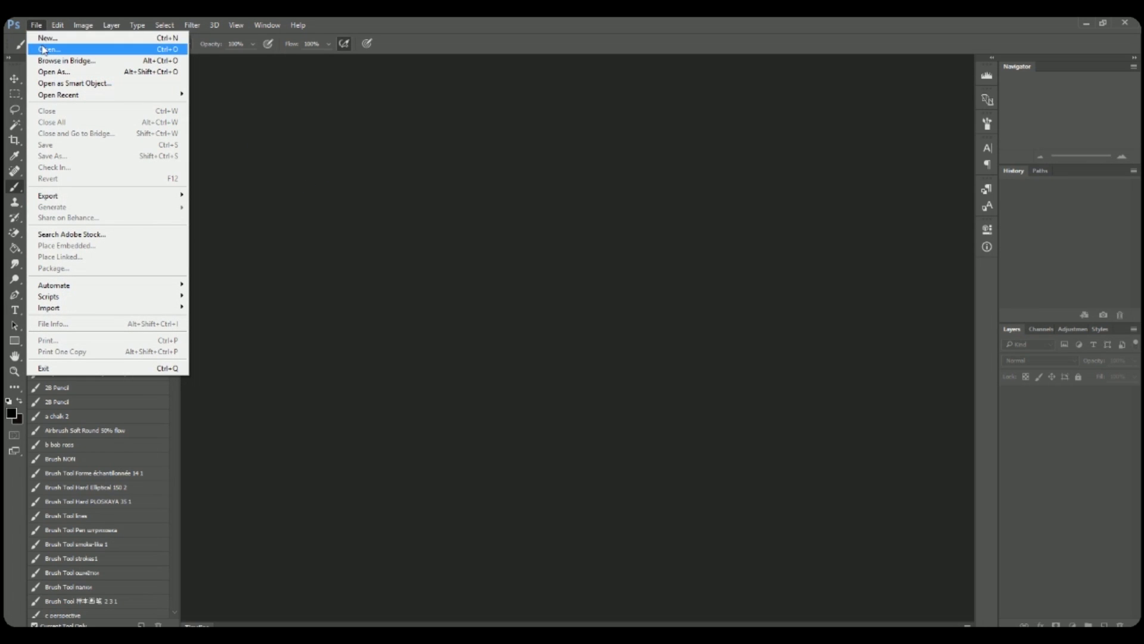
pyautogui.click(47, 39)
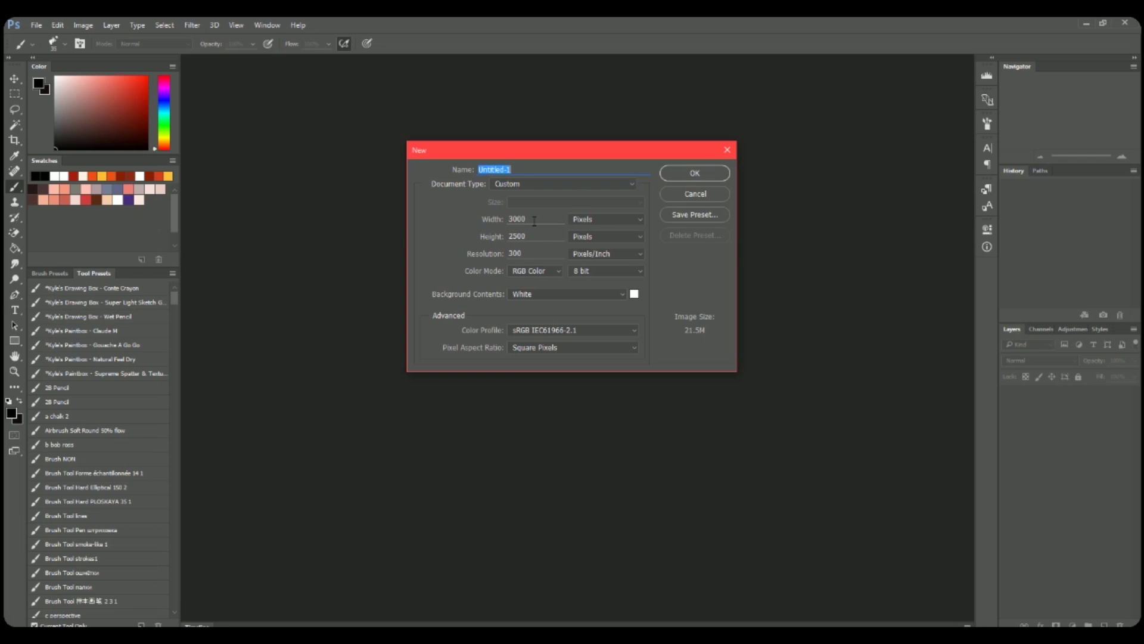
pyautogui.click(705, 174)
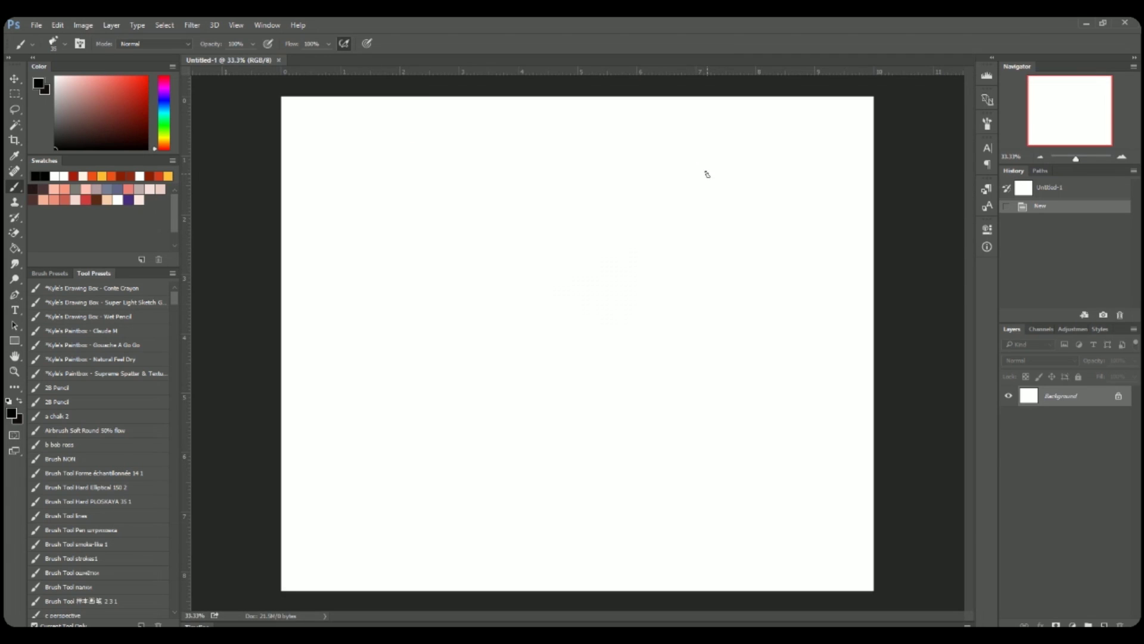
# Step: Show the Timeline panel and create a frame animation from the blank canvas
pyautogui.click(273, 25)
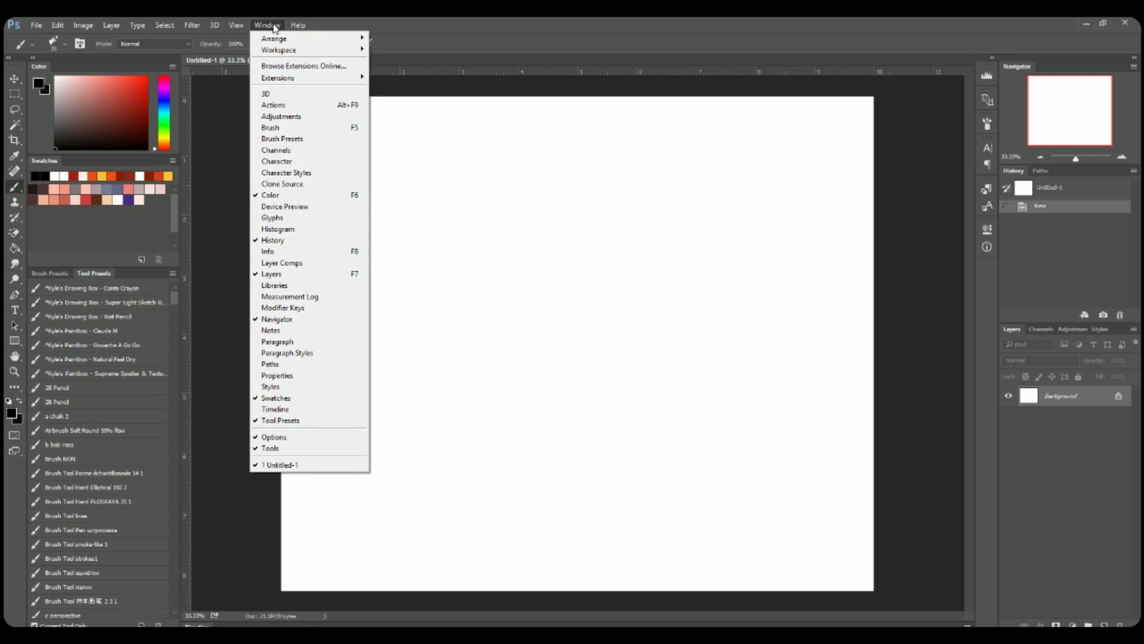
pyautogui.click(271, 411)
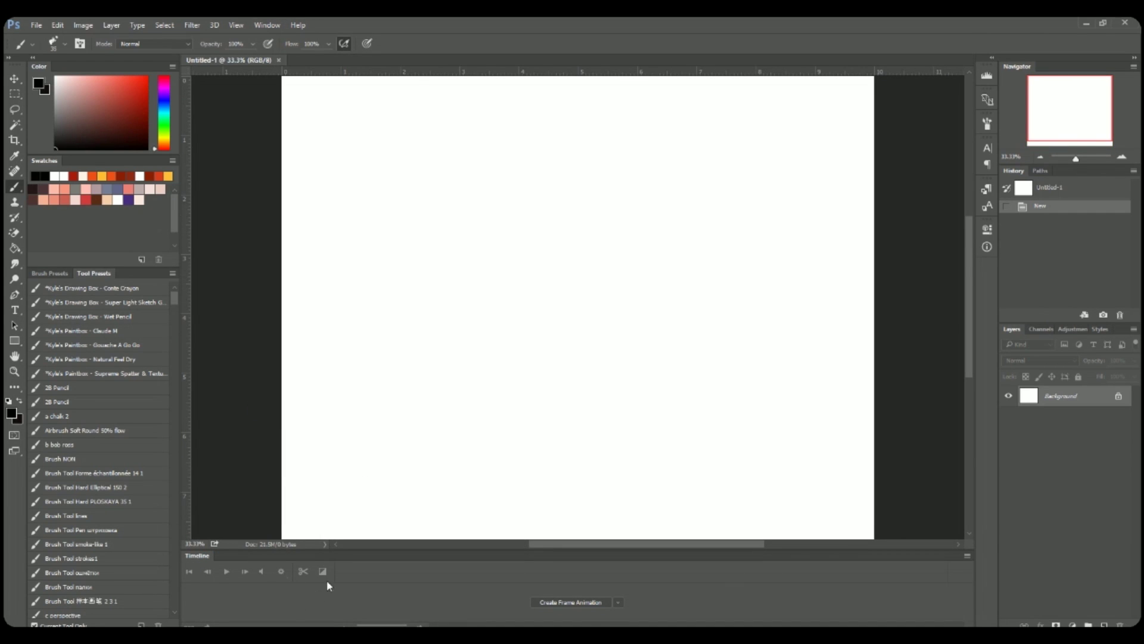
pyautogui.moveTo(196, 557); pyautogui.dragTo(357, 620)
pyautogui.click(562, 603)
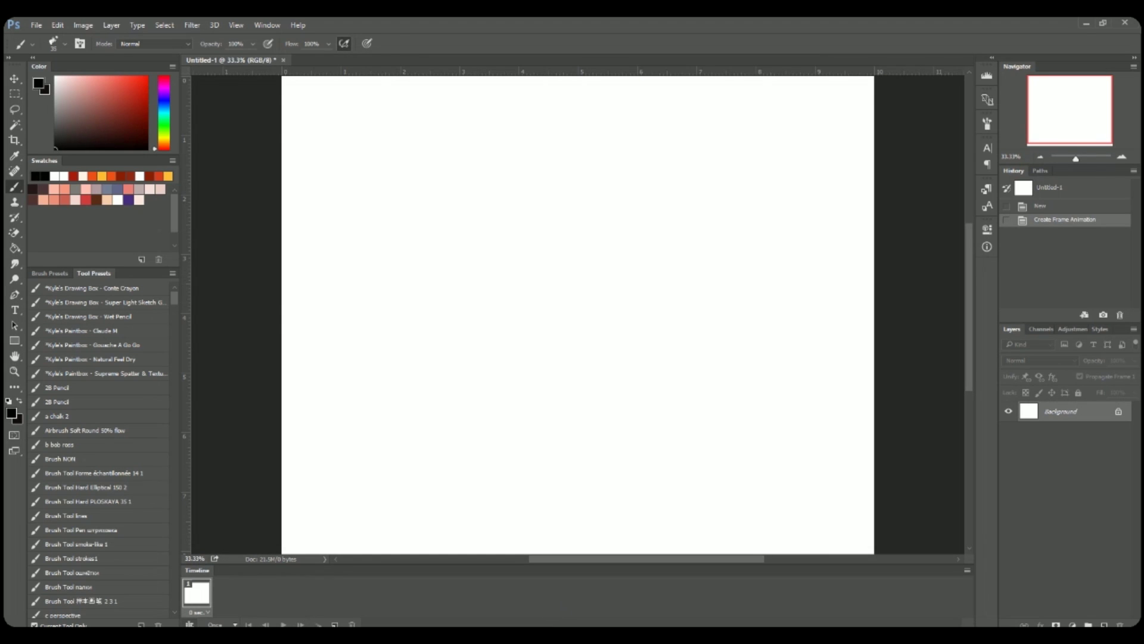
# Step: Switch to video timeline and back, then duplicate the frame three times
pyautogui.click(189, 624)
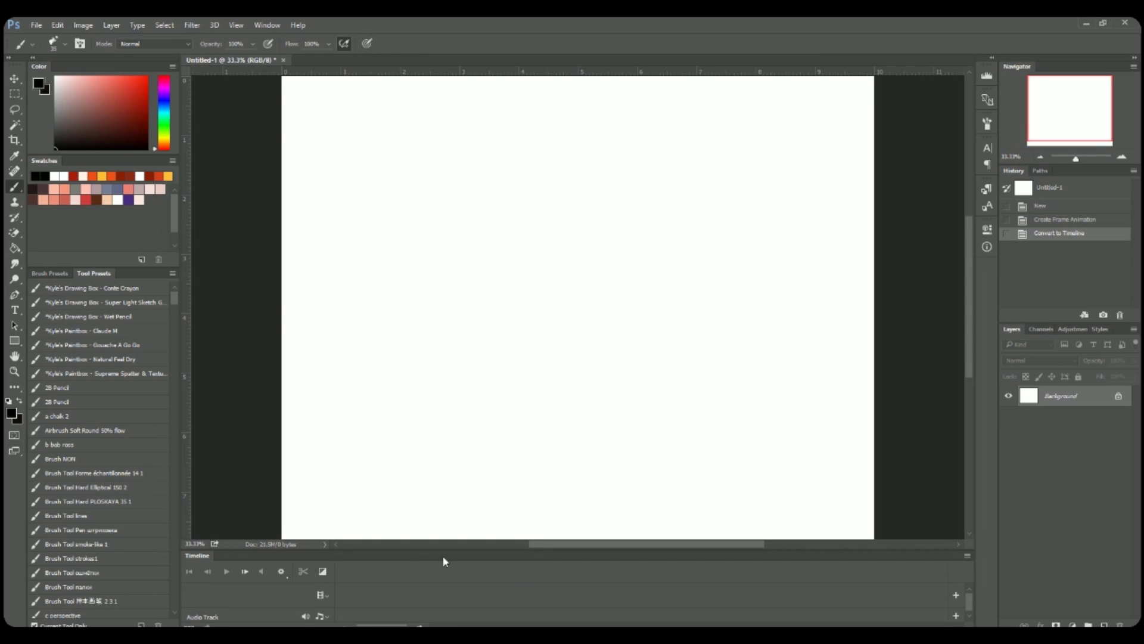
pyautogui.moveTo(524, 549); pyautogui.dragTo(531, 396)
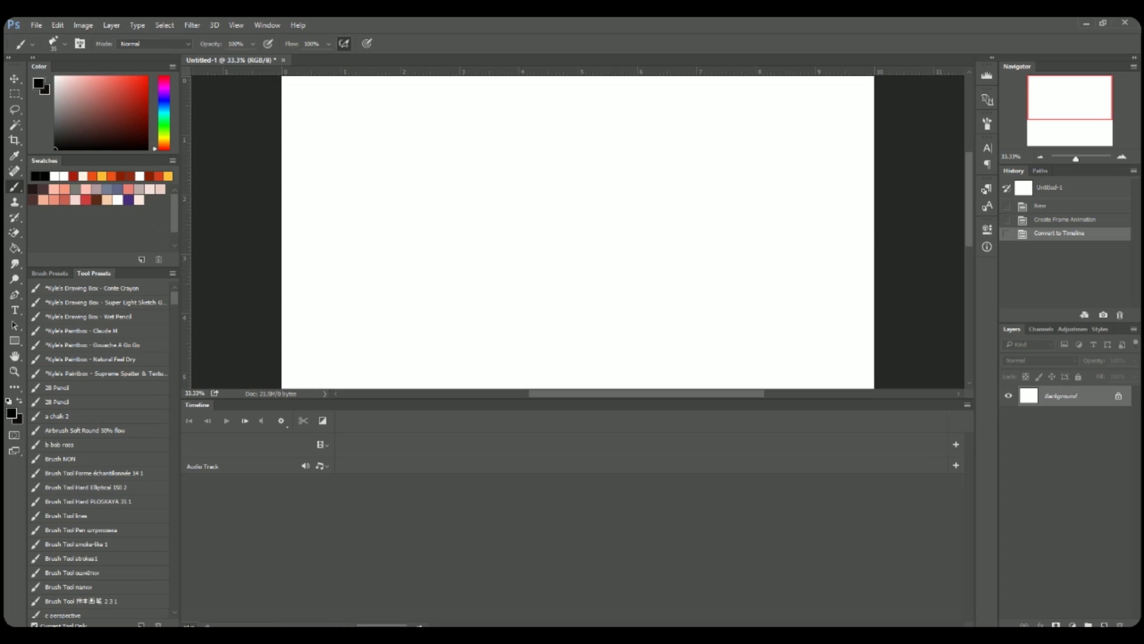
pyautogui.click(190, 625)
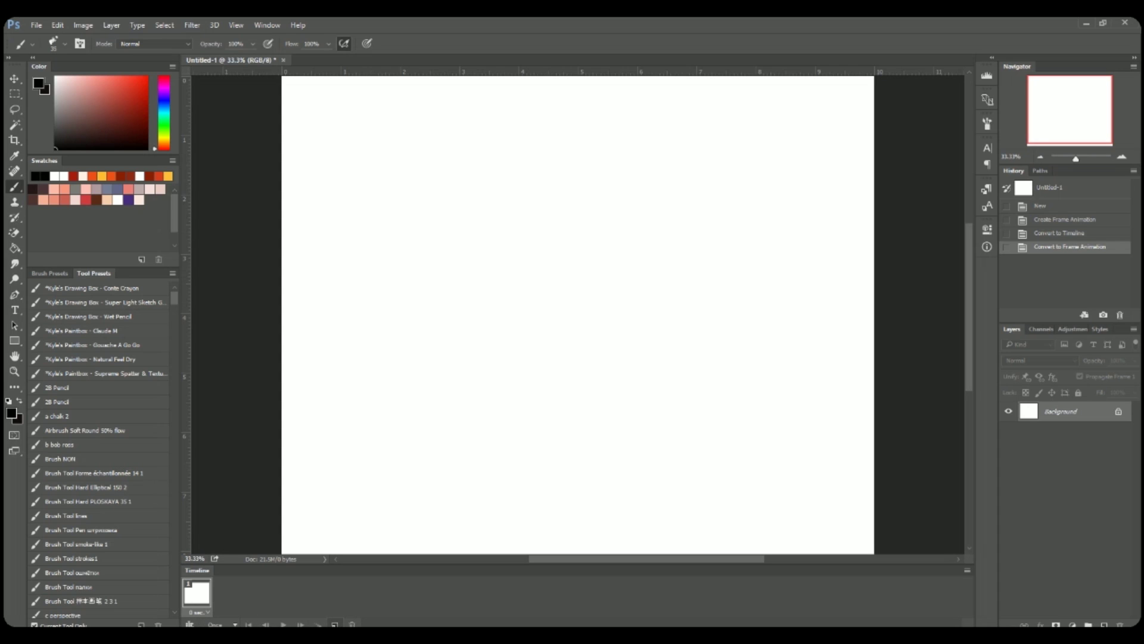
pyautogui.click(335, 625)
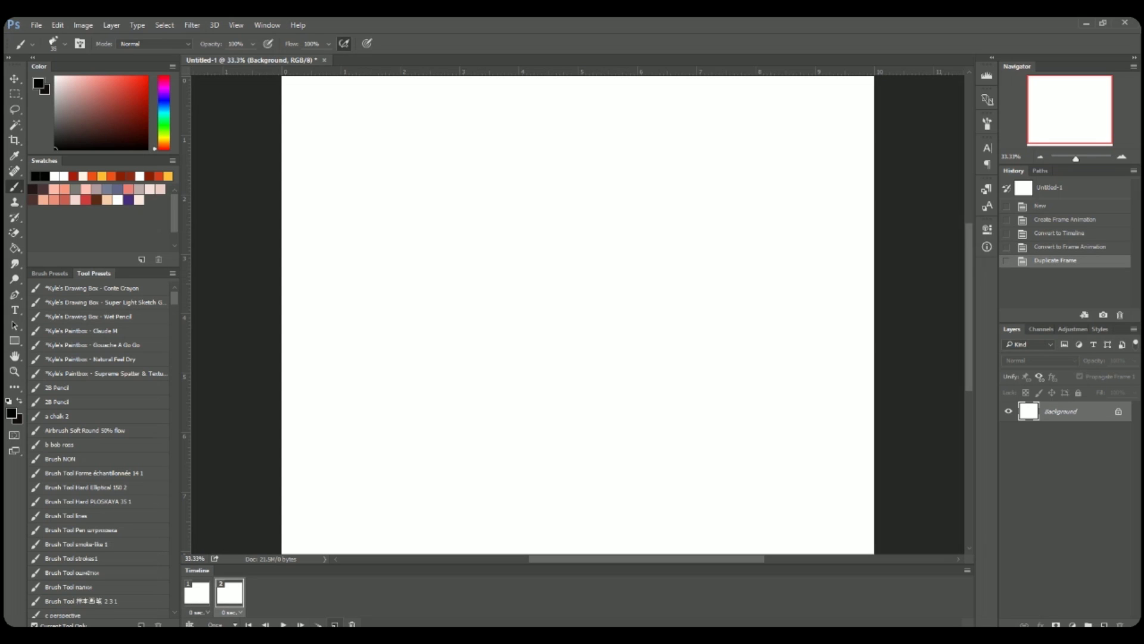
pyautogui.click(335, 625)
pyautogui.click(335, 625)
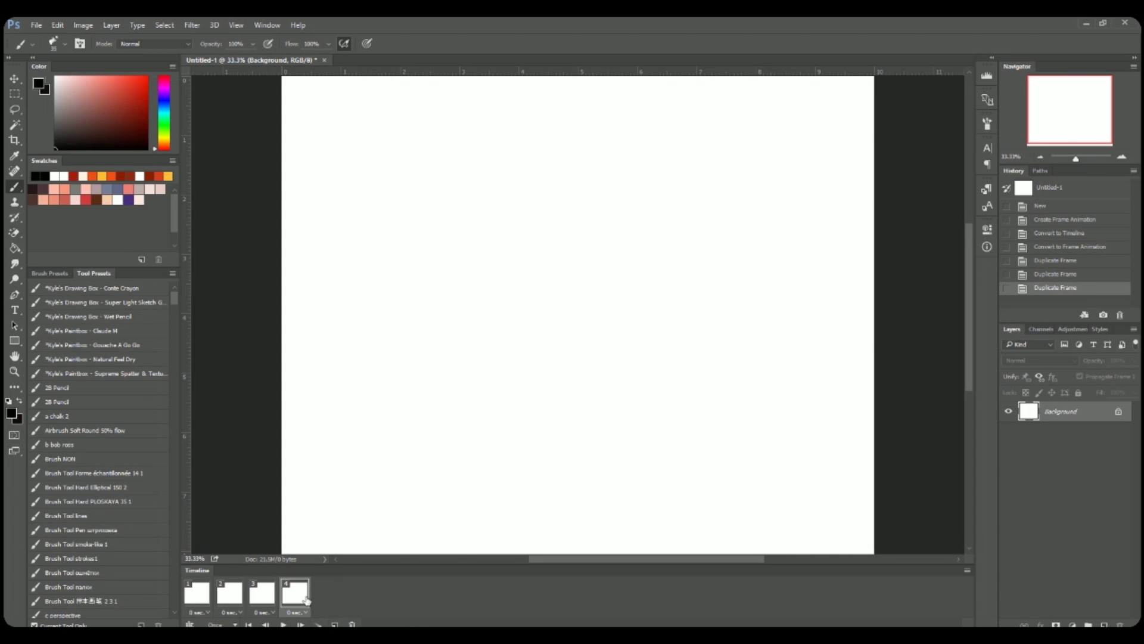
# Step: Delete frames 4 and 3, leaving two frames with frame 1 selected
pyautogui.click(261, 599)
pyautogui.click(303, 595)
pyautogui.click(226, 600)
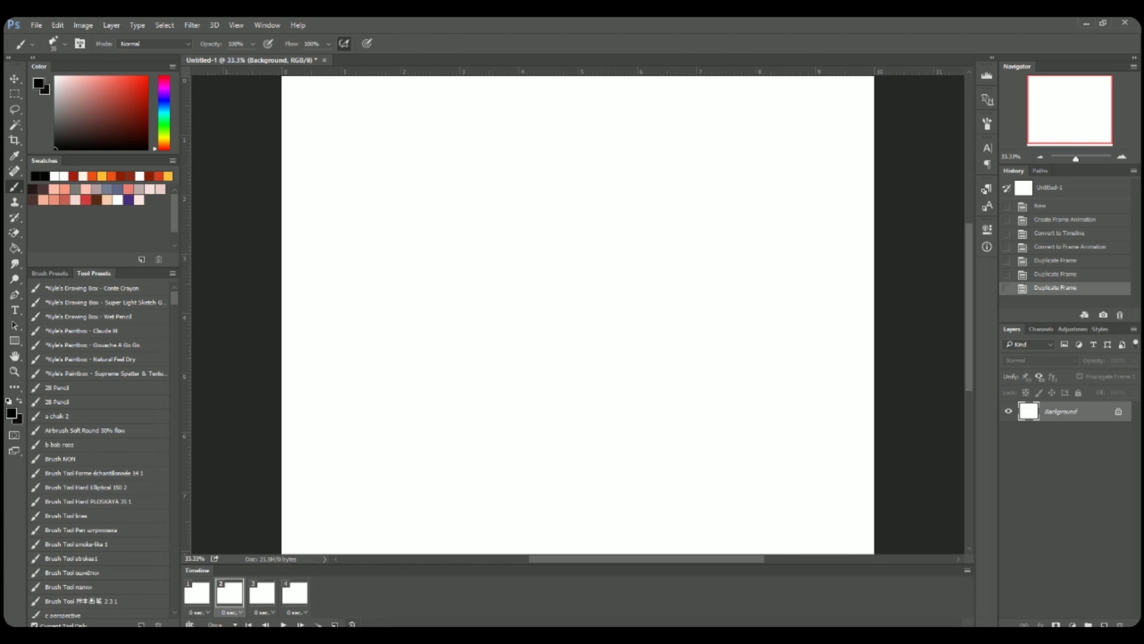
pyautogui.click(352, 624)
pyautogui.click(522, 255)
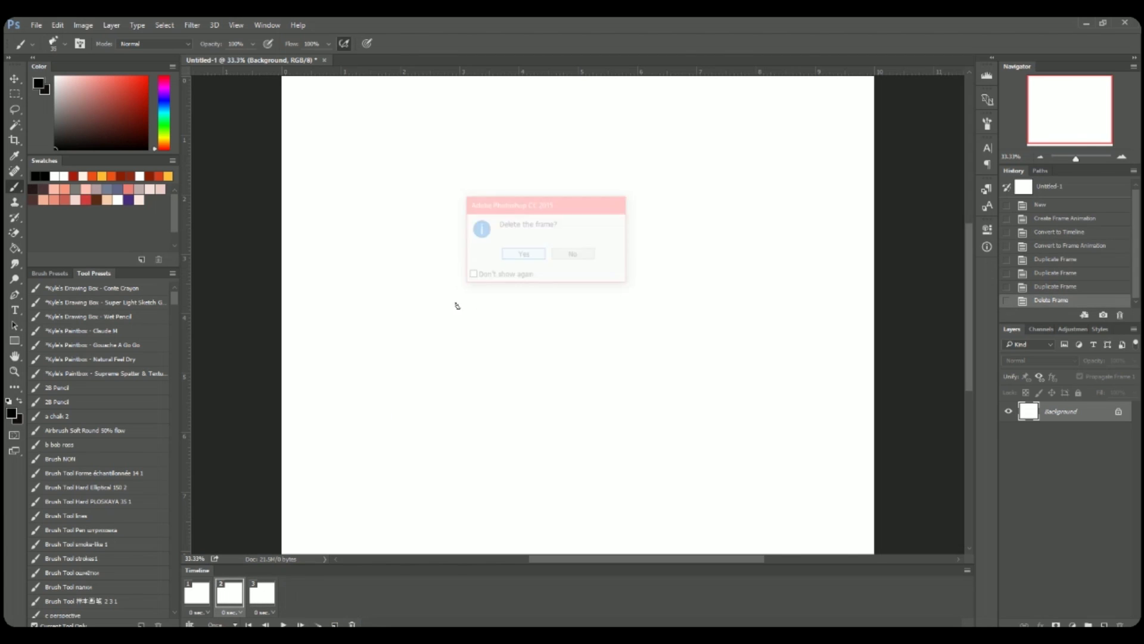
pyautogui.moveTo(254, 597); pyautogui.dragTo(352, 623)
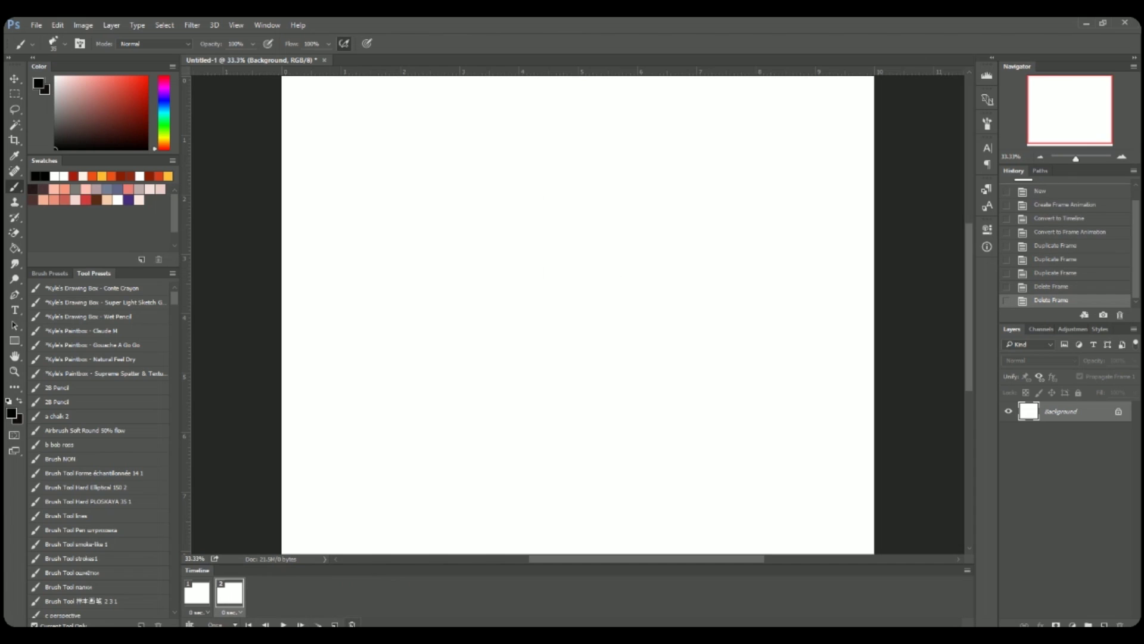
pyautogui.click(206, 602)
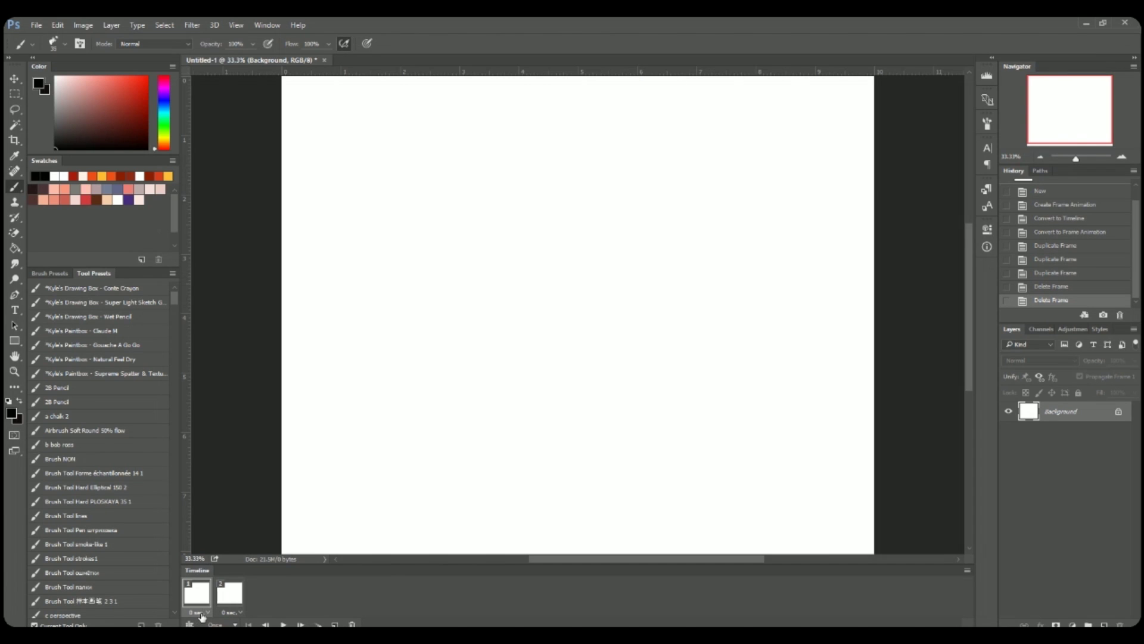
# Step: Select frames 1 and 2 and set their delay to 0.2 seconds
pyautogui.click(202, 614)
pyautogui.click(205, 615)
pyautogui.click(207, 614)
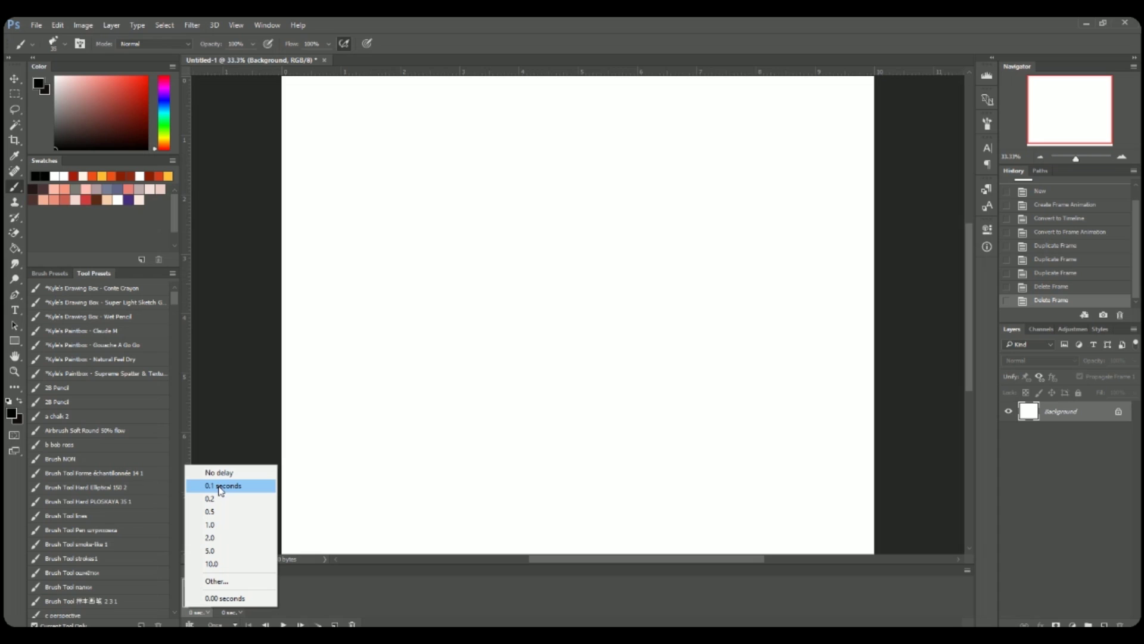
pyautogui.click(311, 598)
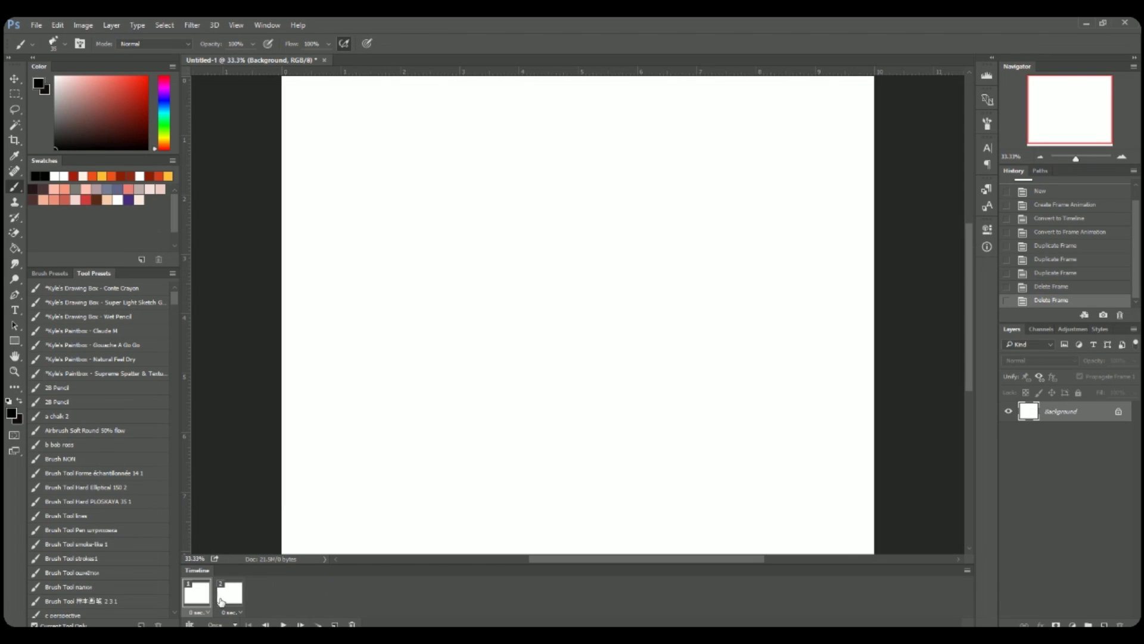
pyautogui.keyDown('shift'); pyautogui.click(235, 598); pyautogui.keyUp('shift')
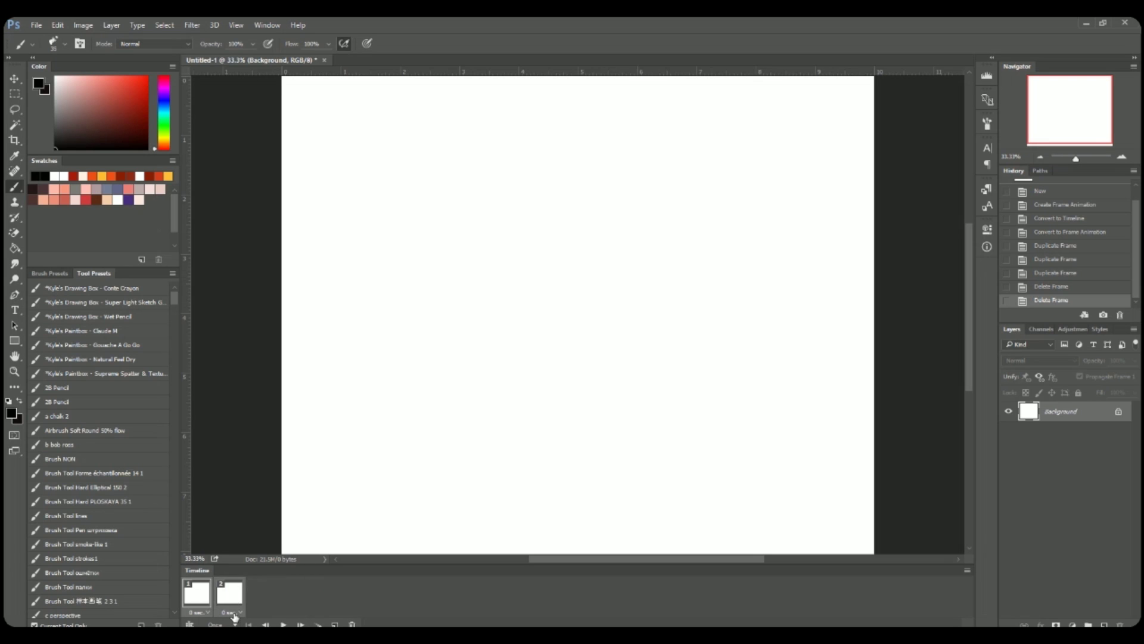
pyautogui.click(234, 617)
pyautogui.click(244, 502)
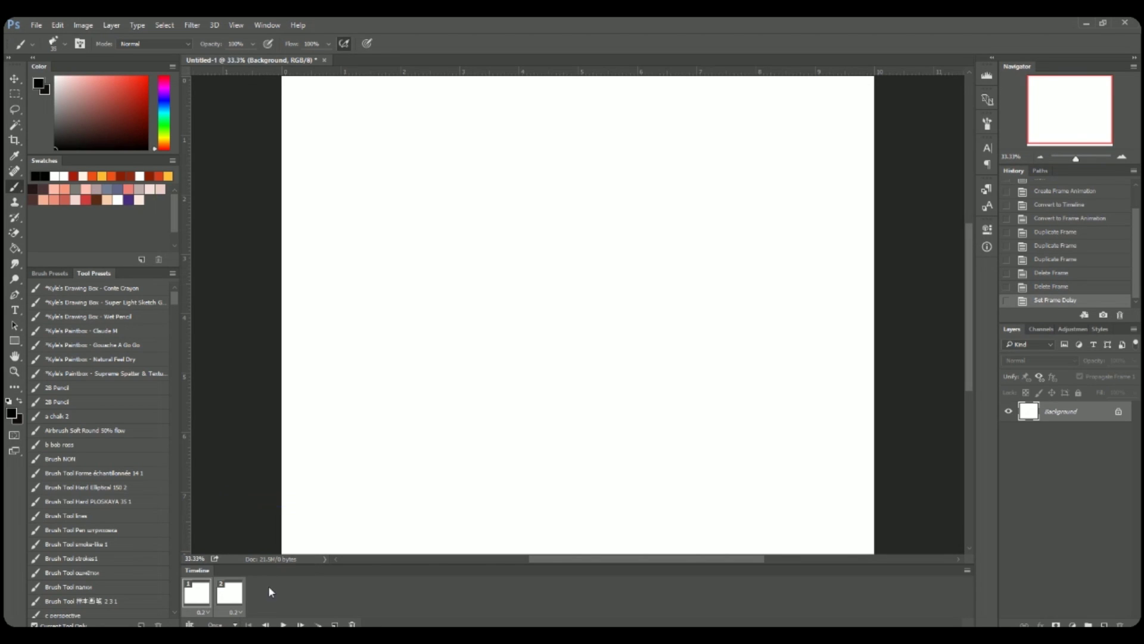
# Step: Try a custom delay of 33 on frame 2, cancel after the error, and reselect frame 1
pyautogui.click(233, 614)
pyautogui.click(255, 582)
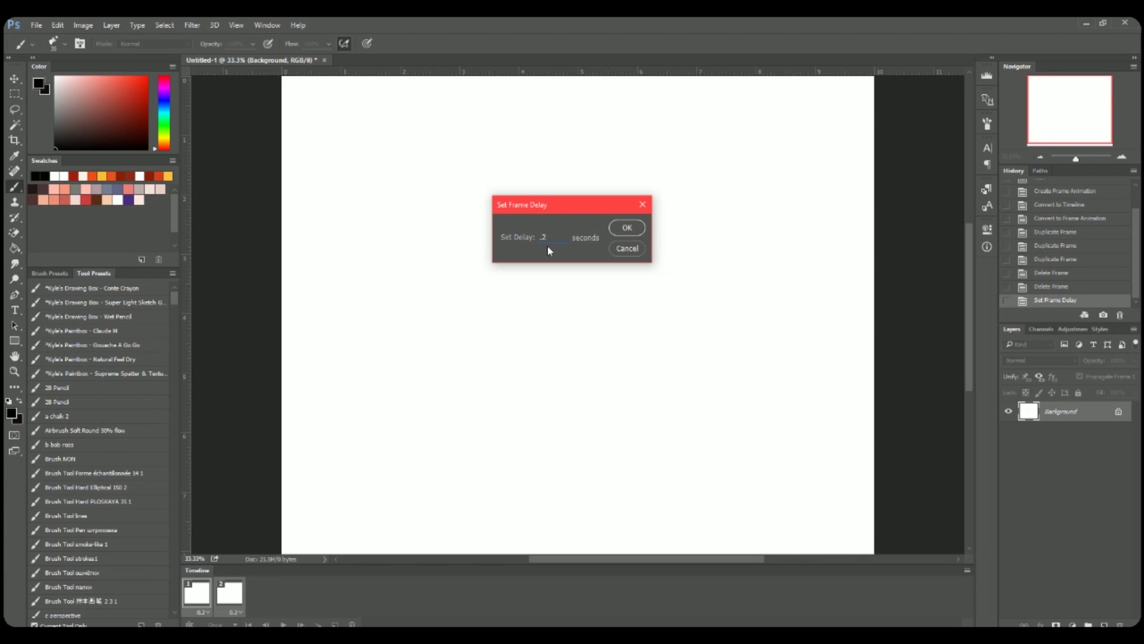
pyautogui.press('BackSpace')
pyautogui.write('33')
pyautogui.click(627, 227)
pyautogui.click(568, 255)
pyautogui.click(624, 247)
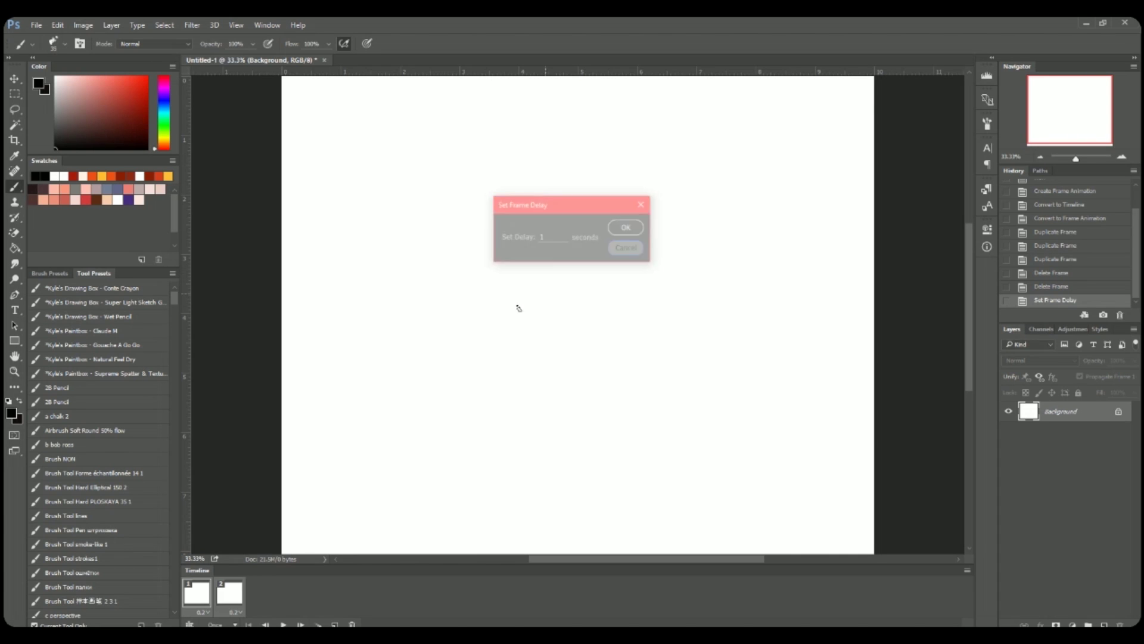
pyautogui.click(230, 595)
pyautogui.click(201, 596)
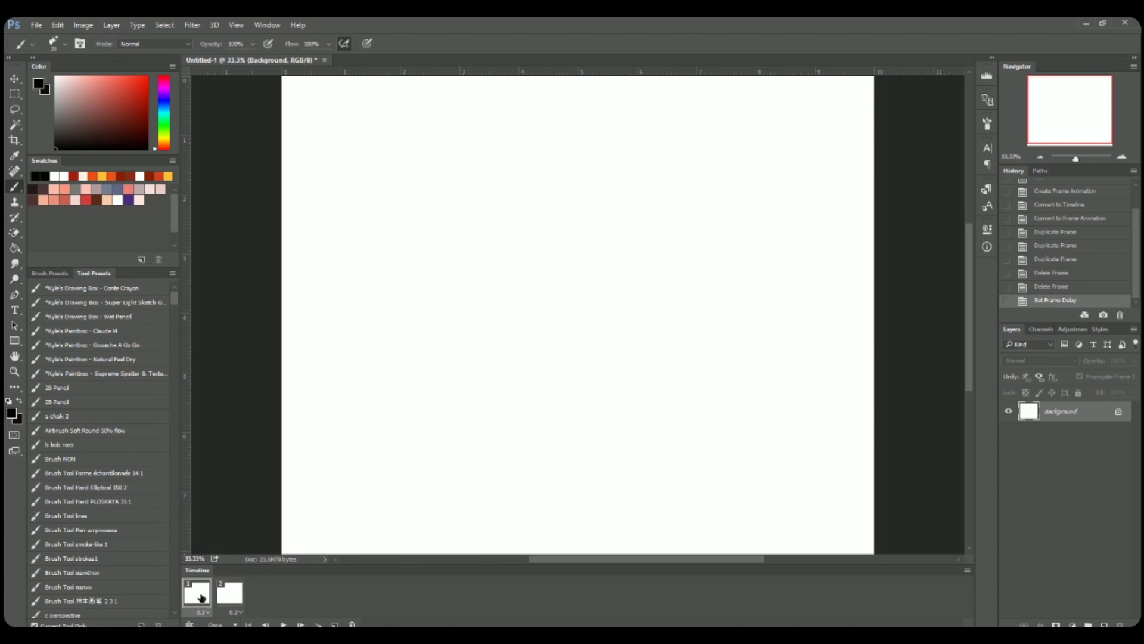
pyautogui.click(218, 596)
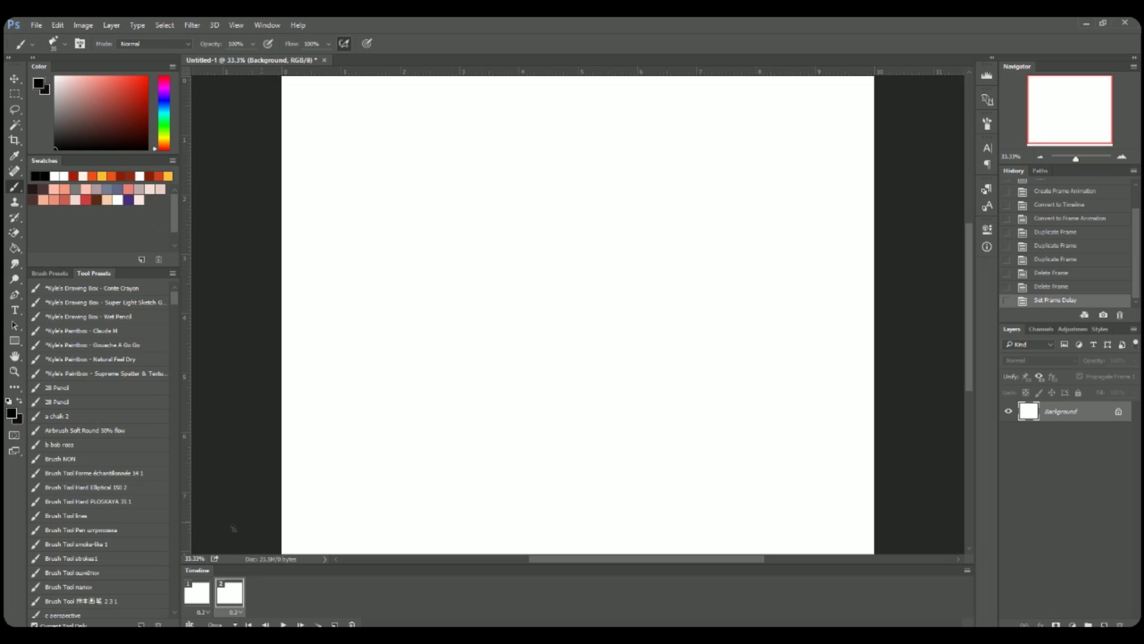
pyautogui.click(192, 598)
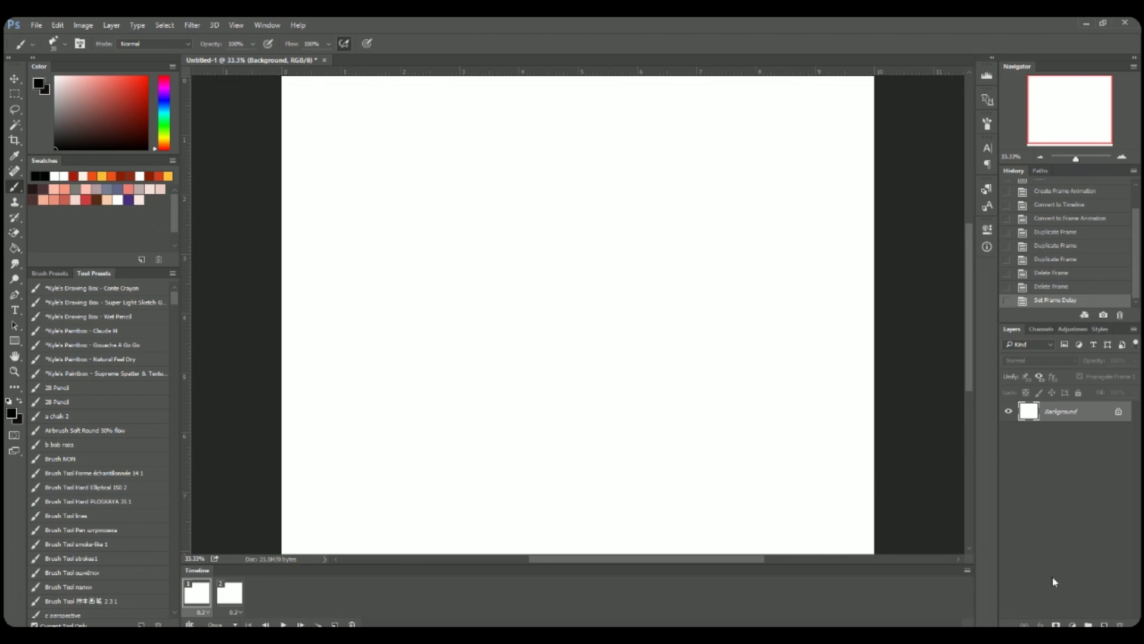
# Step: Draw the ball as a circle at the upper left on a new layer
pyautogui.click(1104, 625)
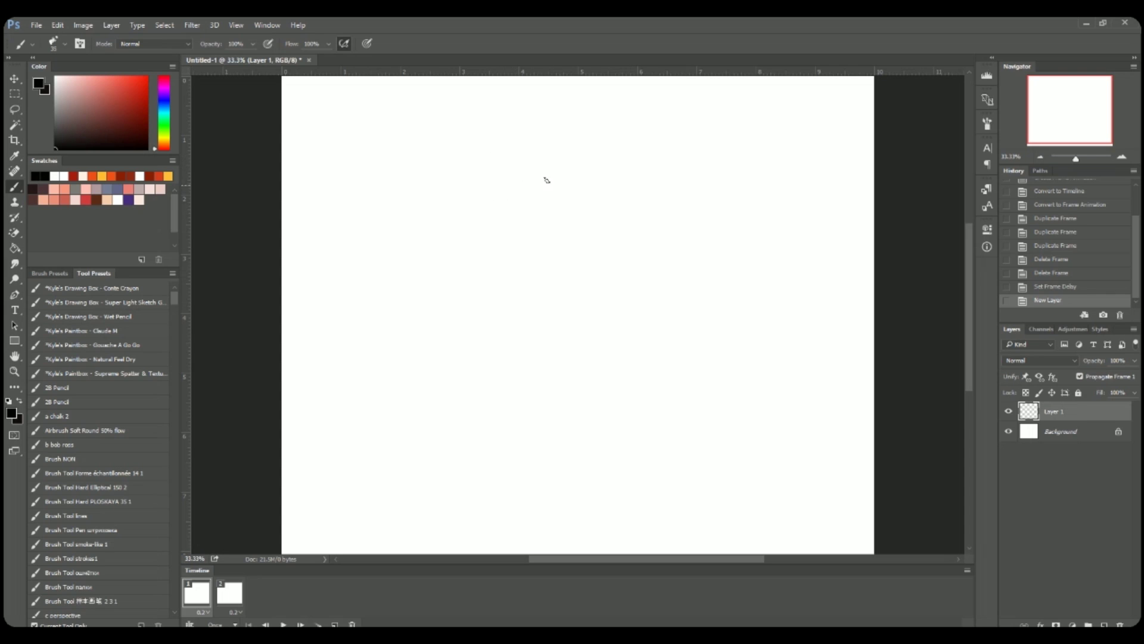
pyautogui.moveTo(521, 152); pyautogui.dragTo(487, 154)
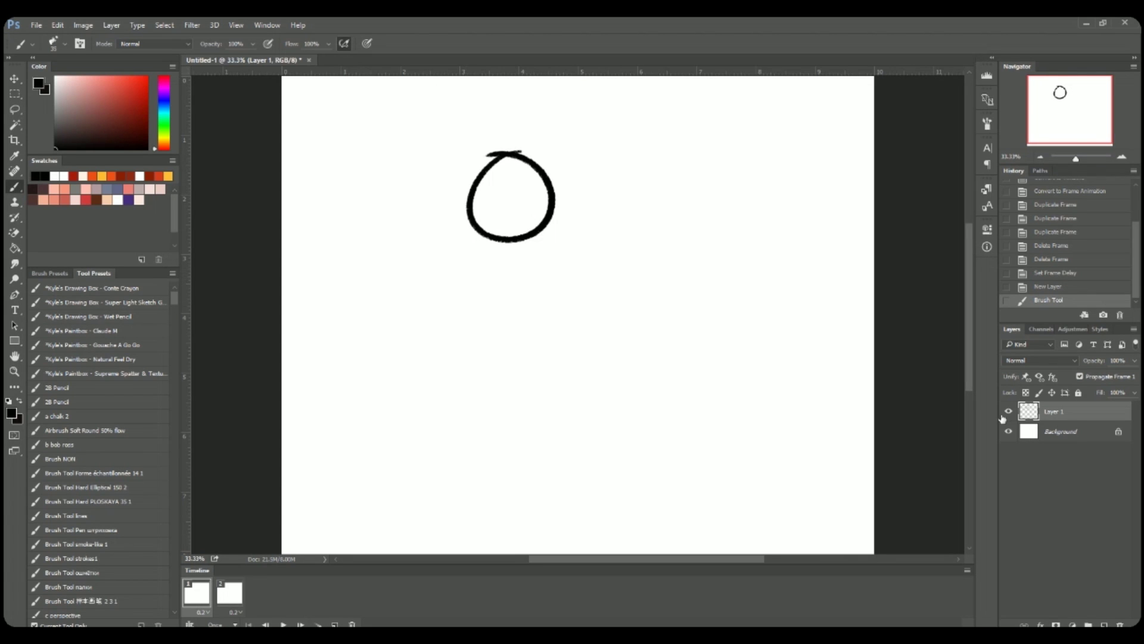
pyautogui.click(1009, 411)
pyautogui.click(1008, 412)
pyautogui.click(1008, 412)
pyautogui.click(1008, 411)
# Step: On frame 2, draw a squashed ball lower on the canvas on a second layer
pyautogui.click(229, 597)
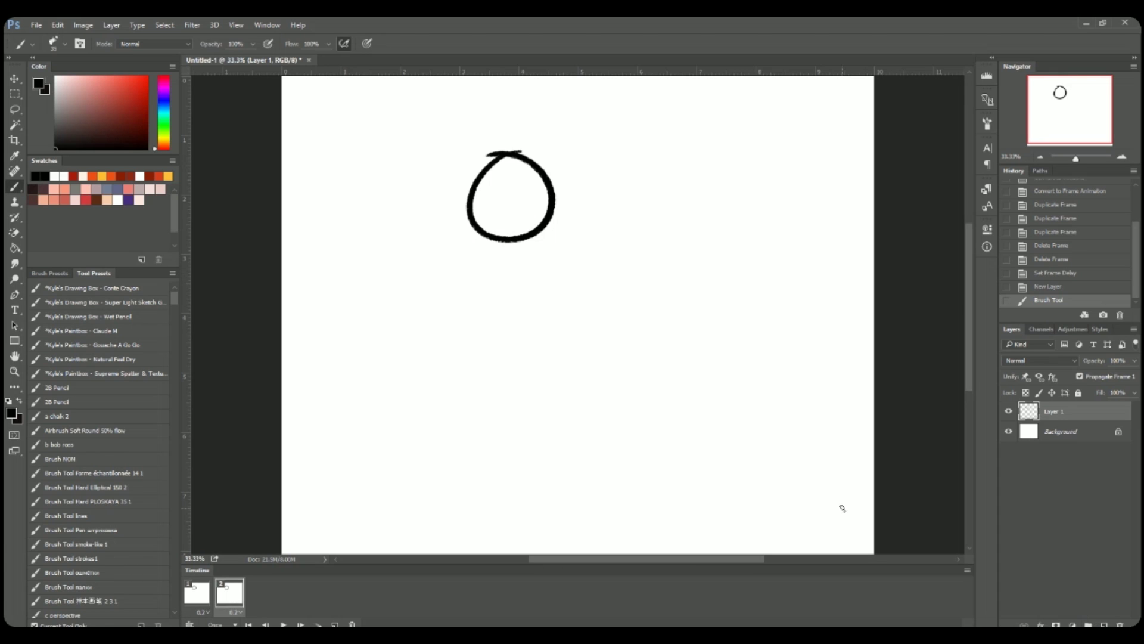
pyautogui.click(16, 80)
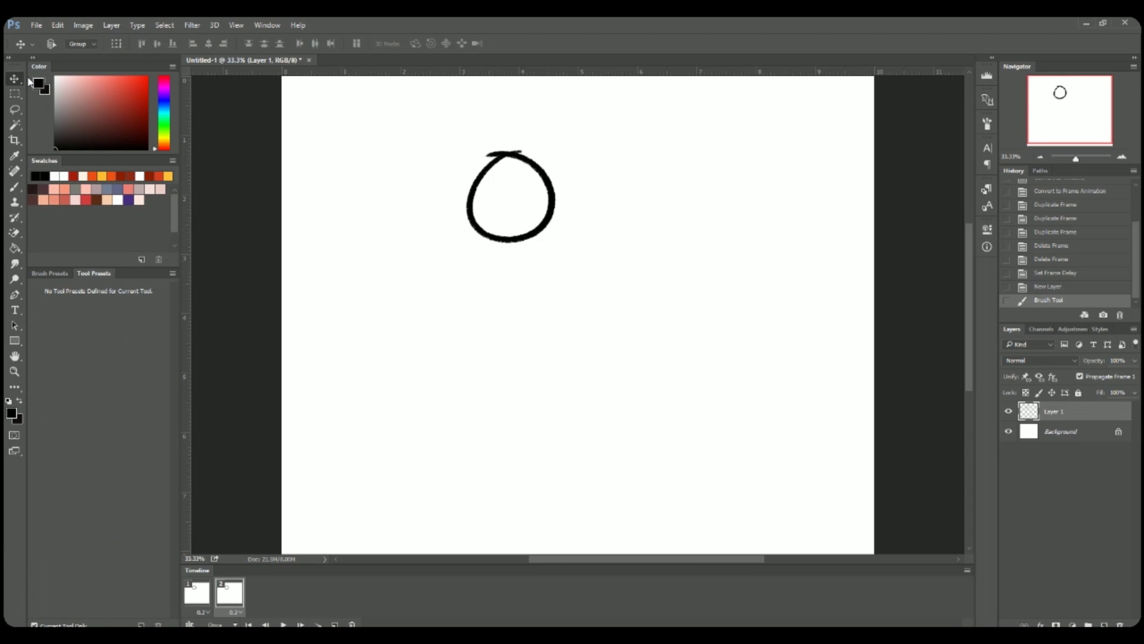
pyautogui.click(15, 187)
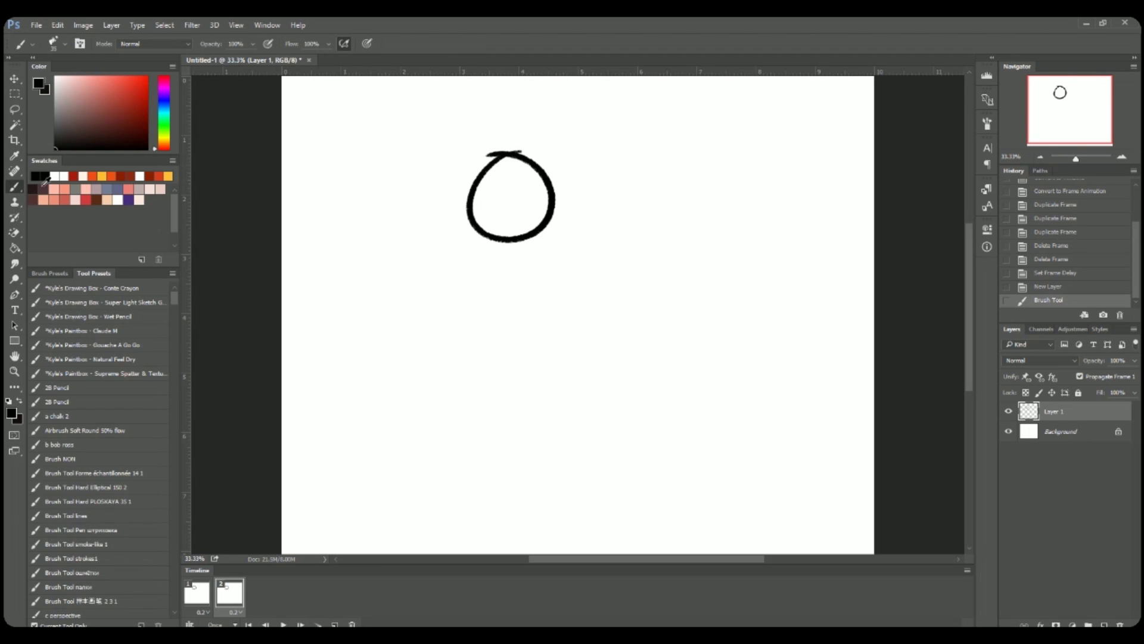
pyautogui.click(1105, 624)
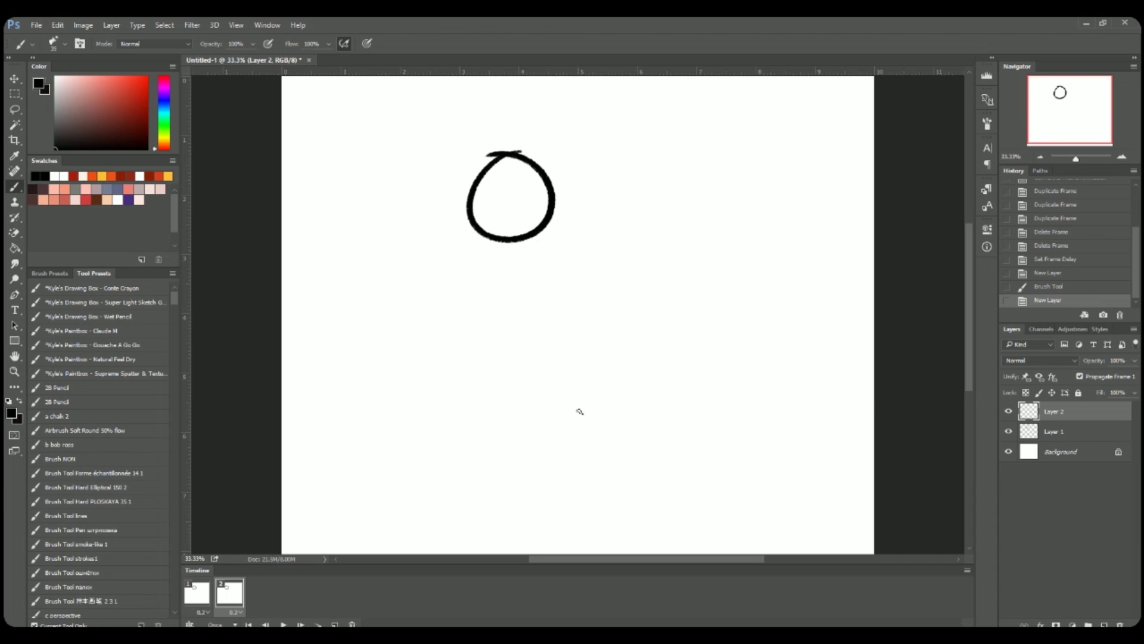
pyautogui.moveTo(660, 395); pyautogui.dragTo(659, 392)
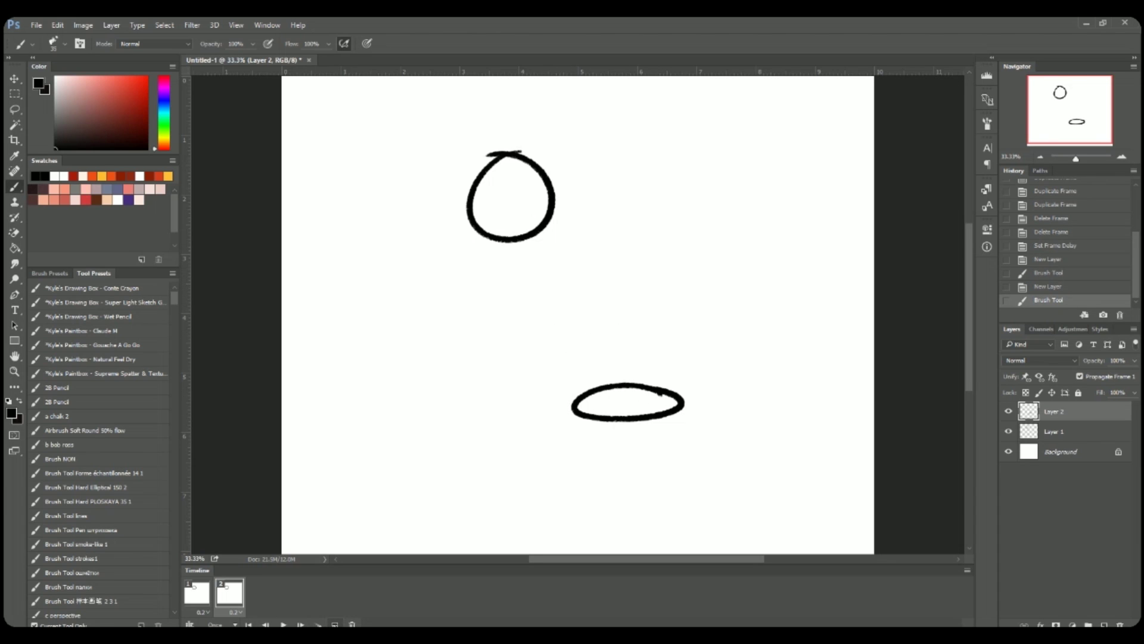
# Step: Add a third frame and draw a tilted ellipse at upper right on a new layer
pyautogui.click(335, 623)
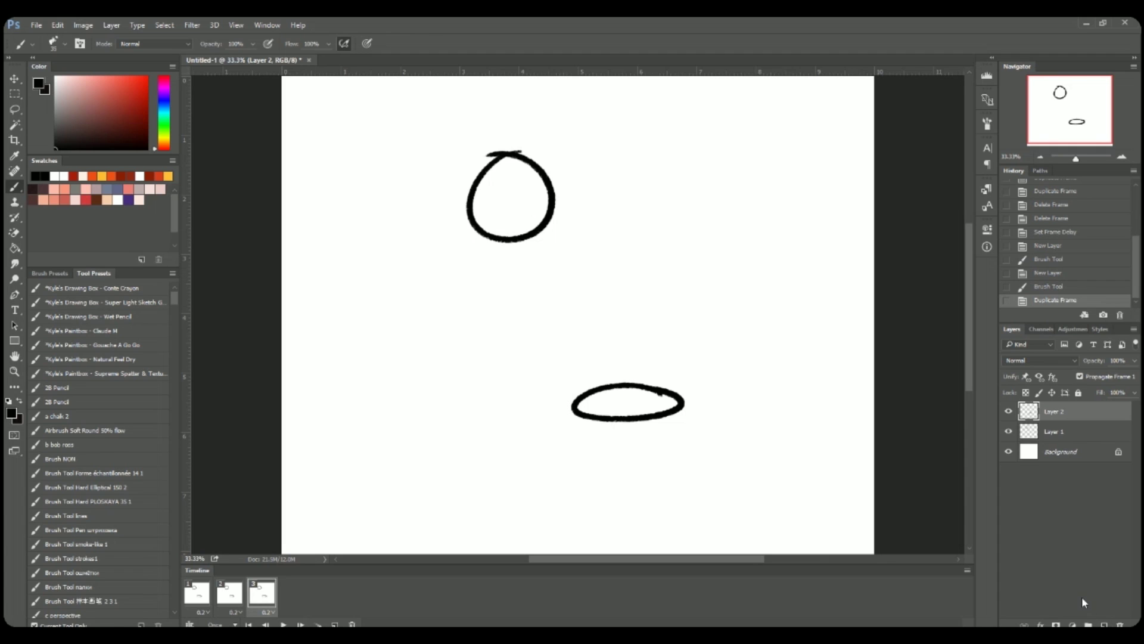
pyautogui.hotkey('ctrl', 'shift', 'alt', 'n')
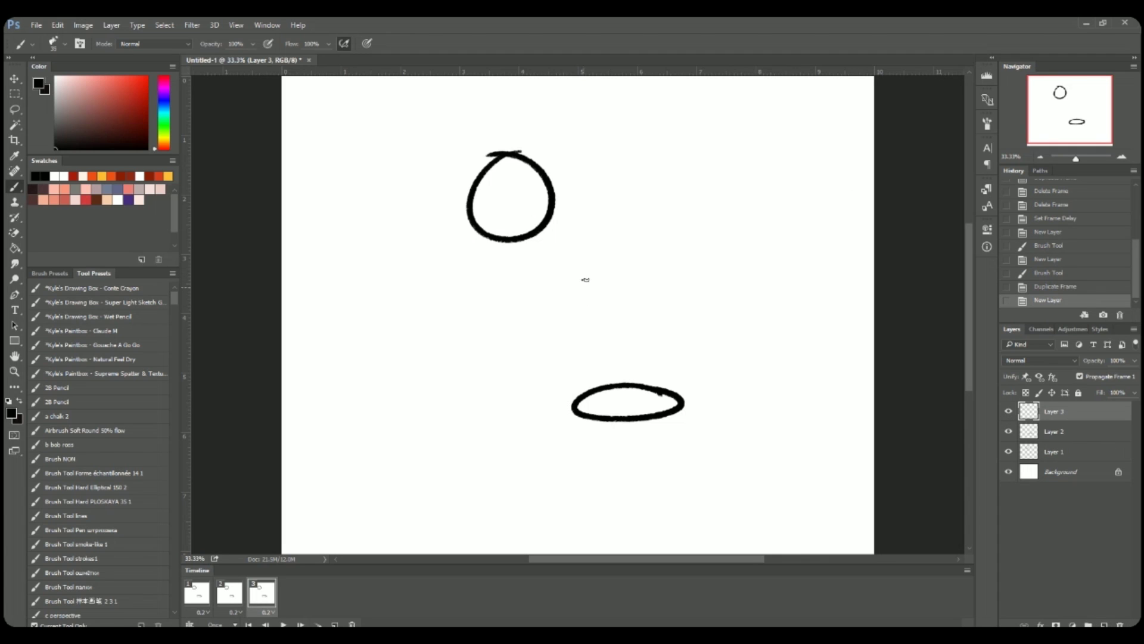
pyautogui.moveTo(765, 265)
pyautogui.mouseDown()
pyautogui.moveTo(817, 283)
pyautogui.moveTo(839, 243)
pyautogui.mouseUp()
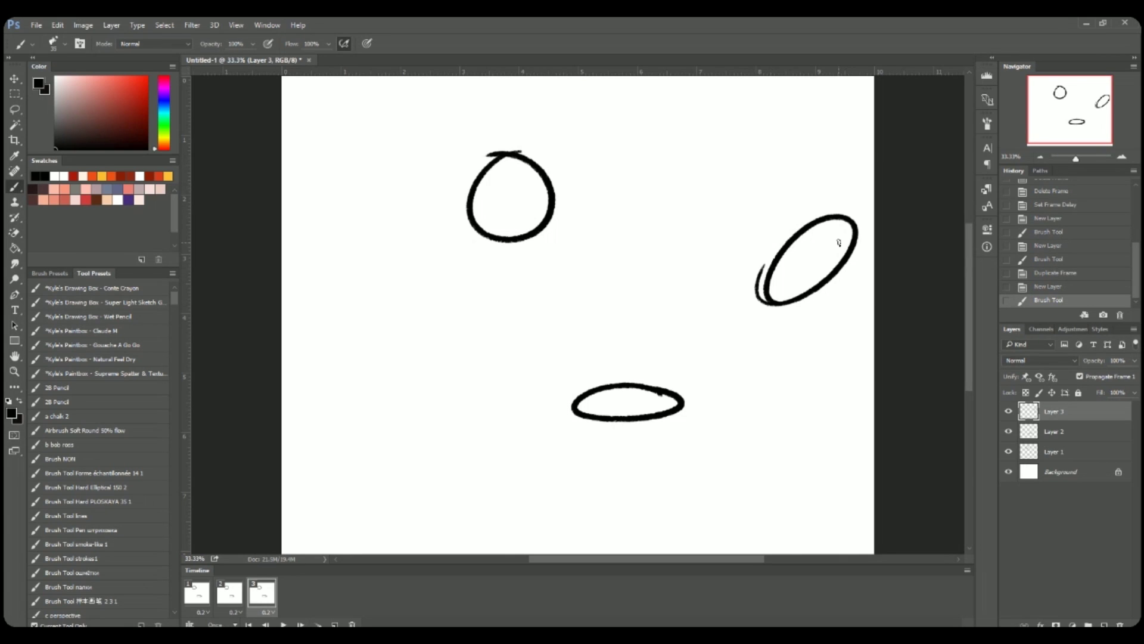
# Step: Duplicate frame 1 and draw a smaller circle midway down on a layer above Layer 1
pyautogui.click(196, 593)
pyautogui.click(334, 624)
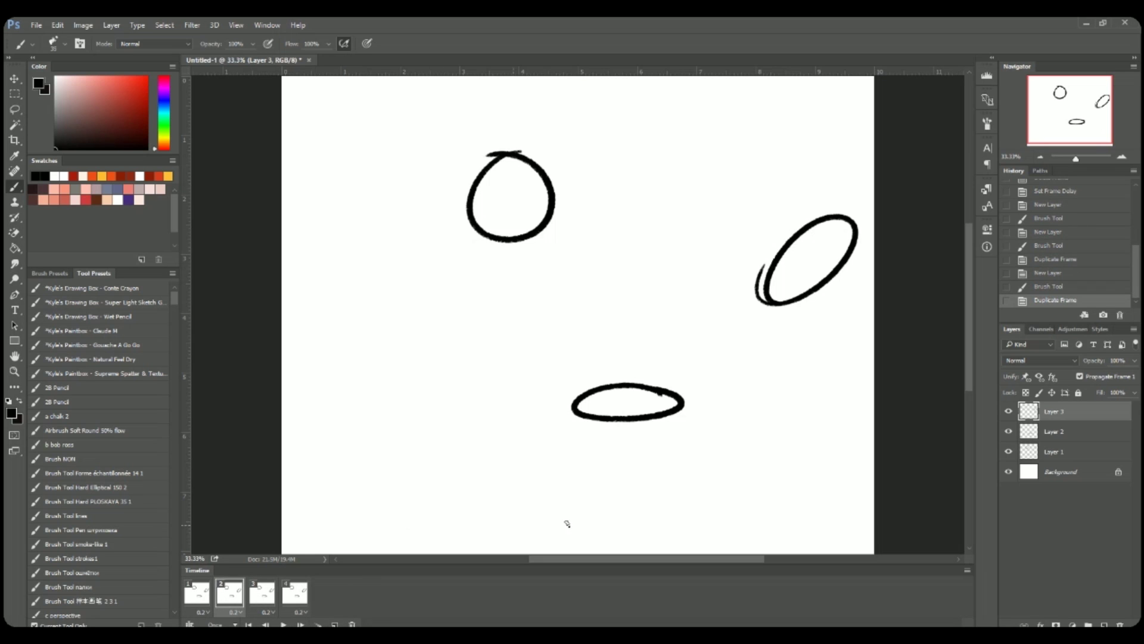
pyautogui.click(1047, 454)
pyautogui.click(1104, 624)
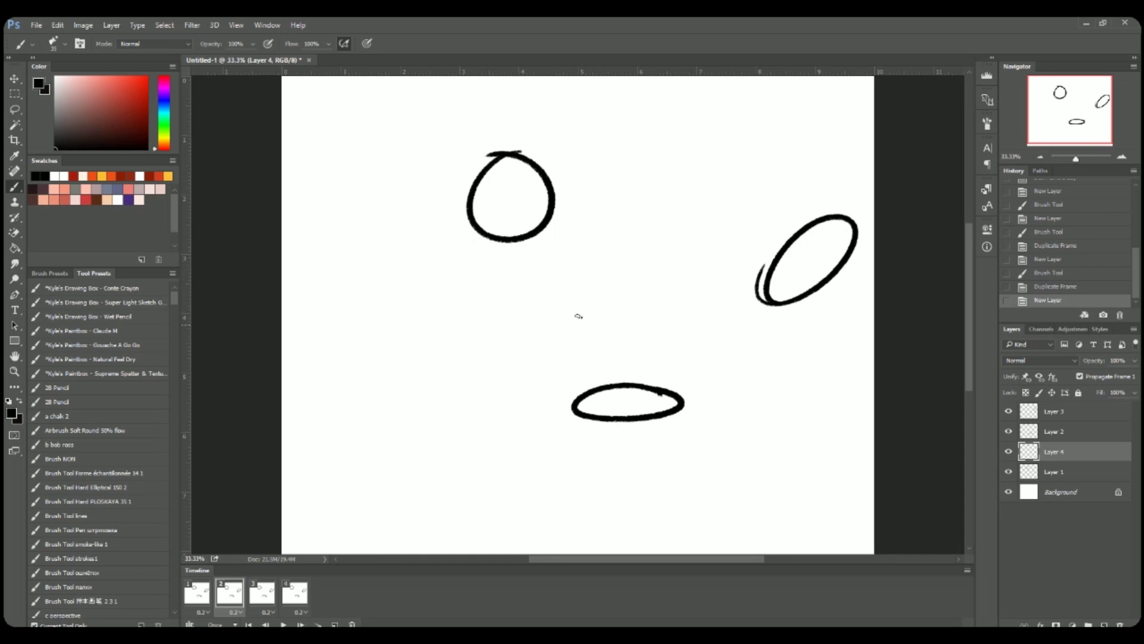
pyautogui.moveTo(574, 292)
pyautogui.mouseDown()
pyautogui.moveTo(593, 345)
pyautogui.moveTo(581, 286)
pyautogui.mouseUp()
# Step: Duplicate frame 3 and draw a tilted ellipse rising from the flattened ball above Layer 2
pyautogui.click(261, 593)
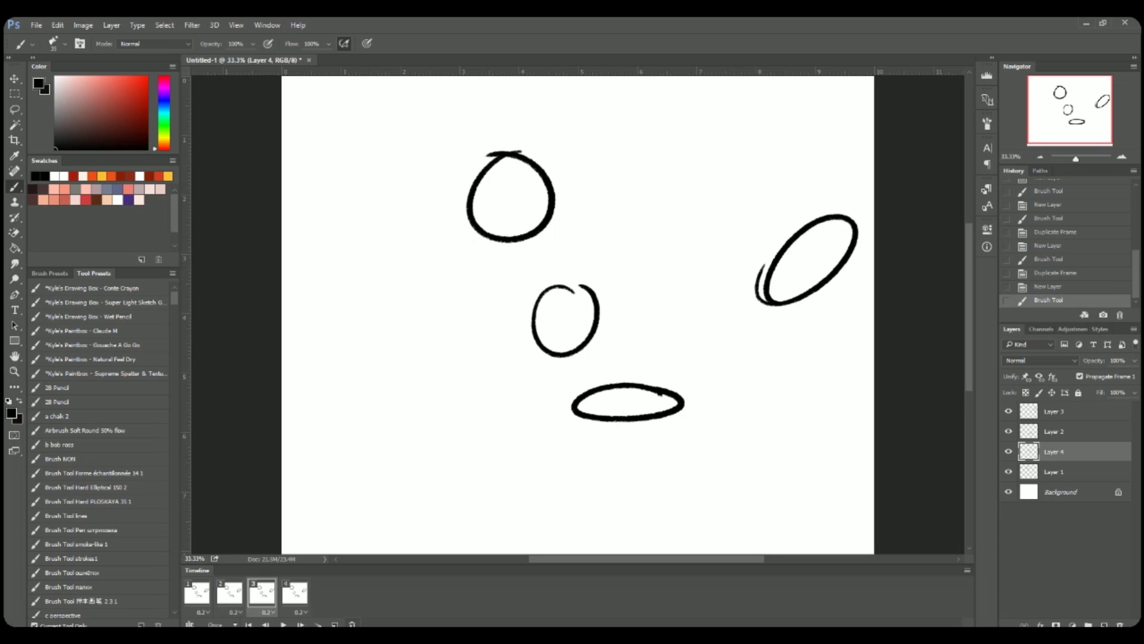
pyautogui.click(334, 624)
pyautogui.click(1038, 440)
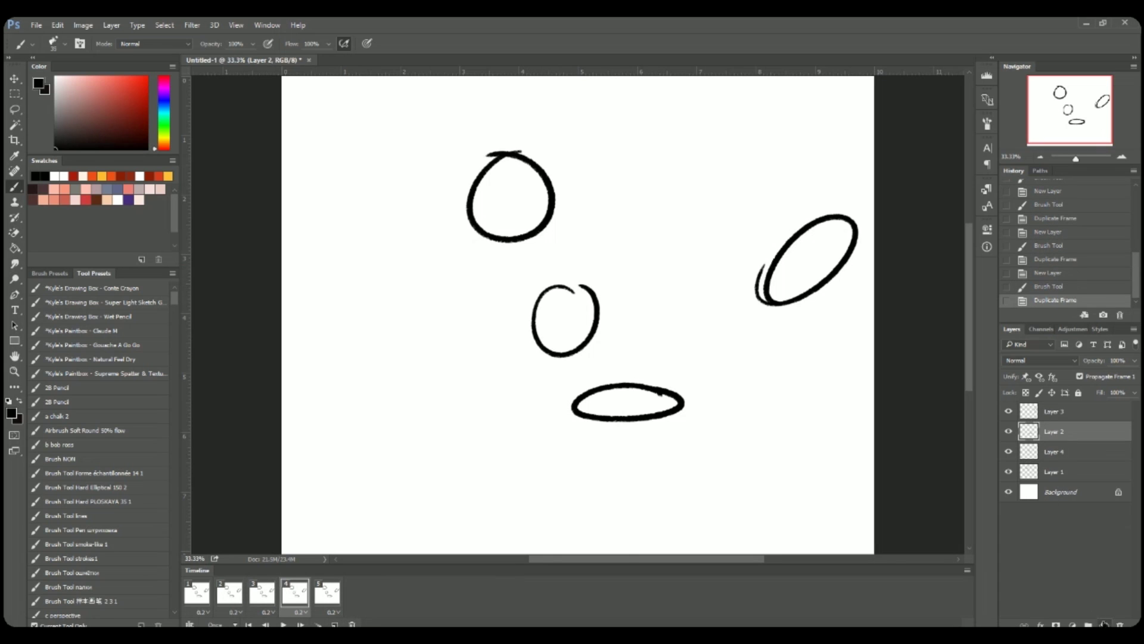
pyautogui.click(1105, 623)
pyautogui.moveTo(736, 310); pyautogui.dragTo(682, 368)
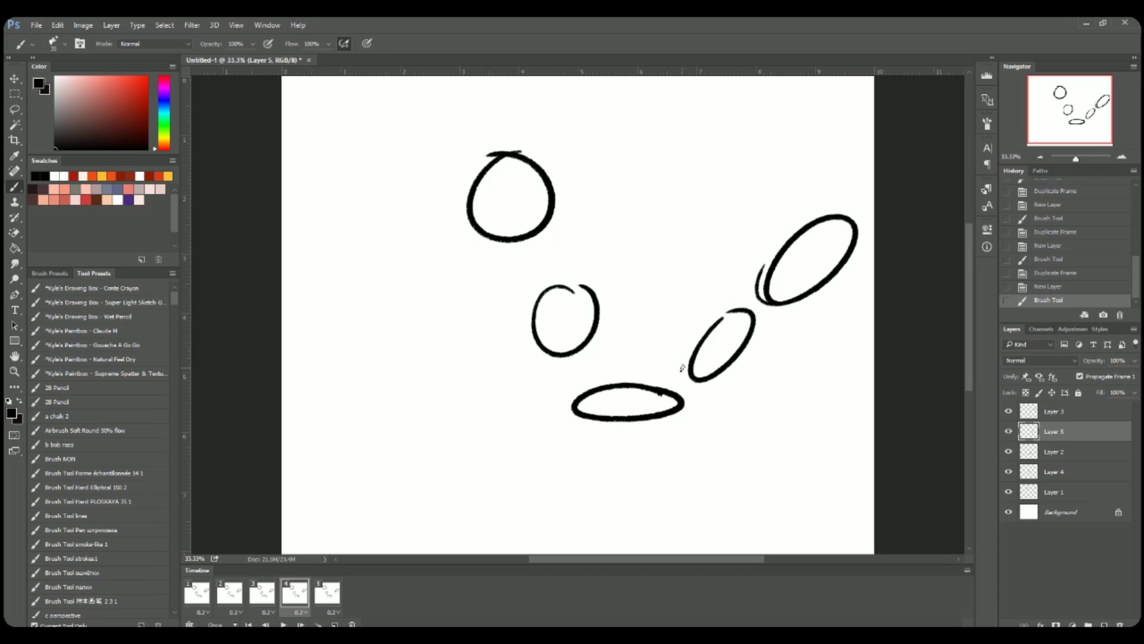
pyautogui.click(195, 595)
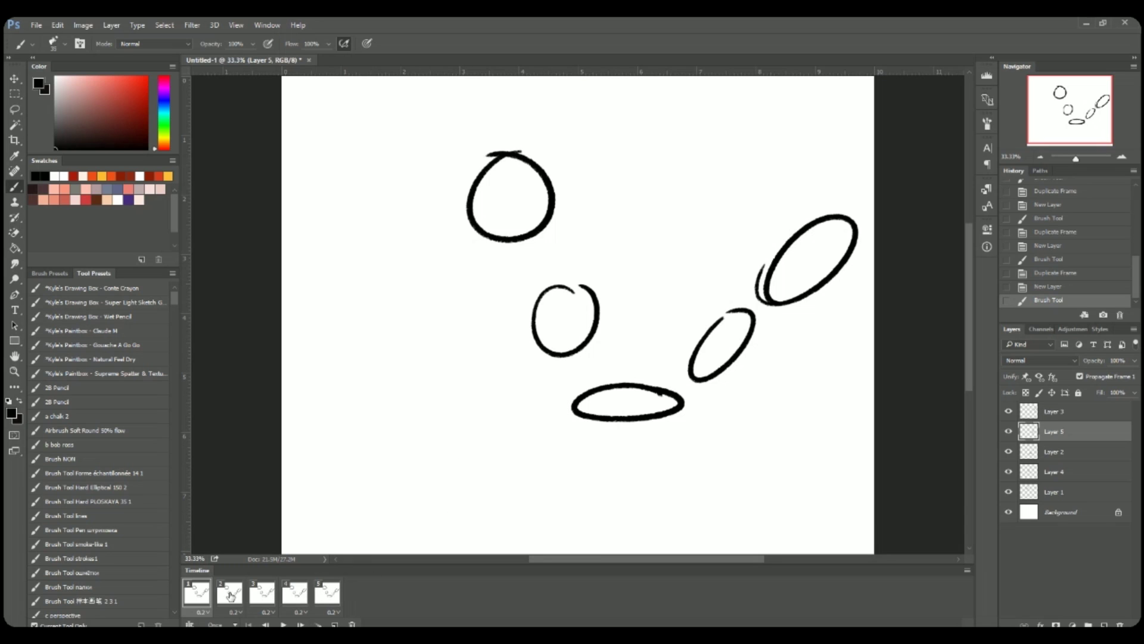
# Step: Make frame 1 show only the first circle and frame 2 only the small middle circle
pyautogui.click(327, 592)
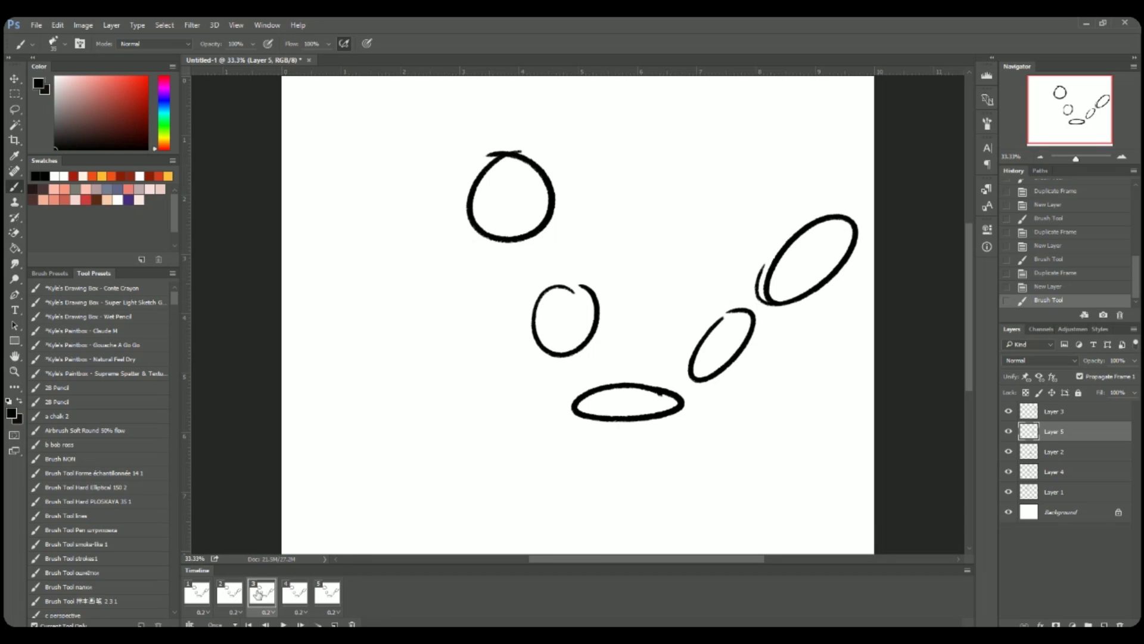
pyautogui.click(196, 591)
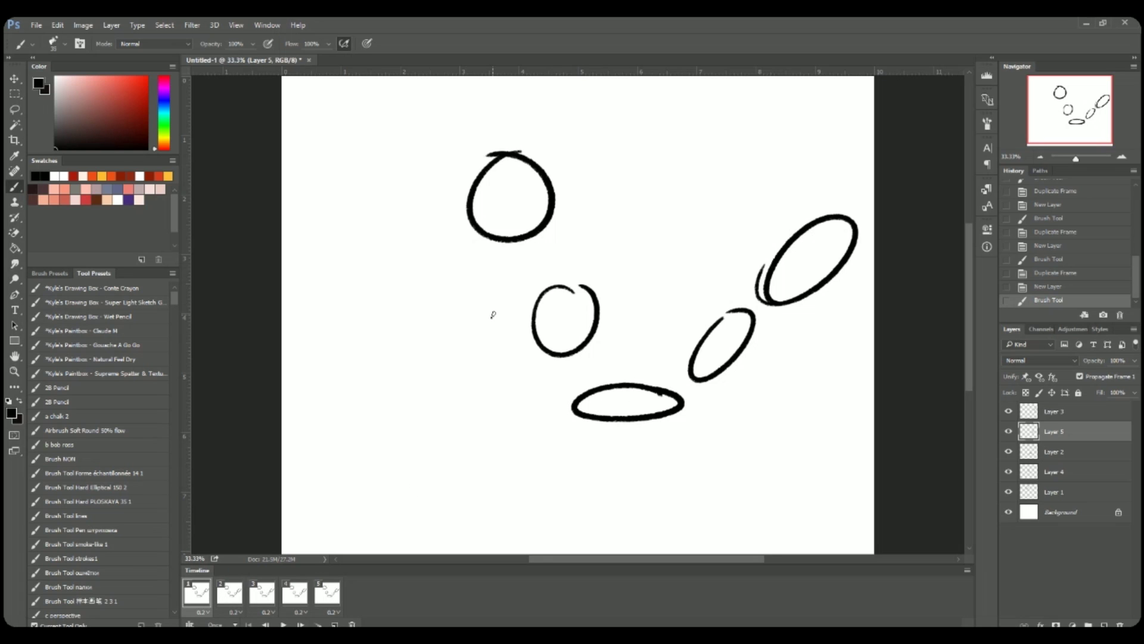
pyautogui.moveTo(1008, 411); pyautogui.dragTo(1008, 474)
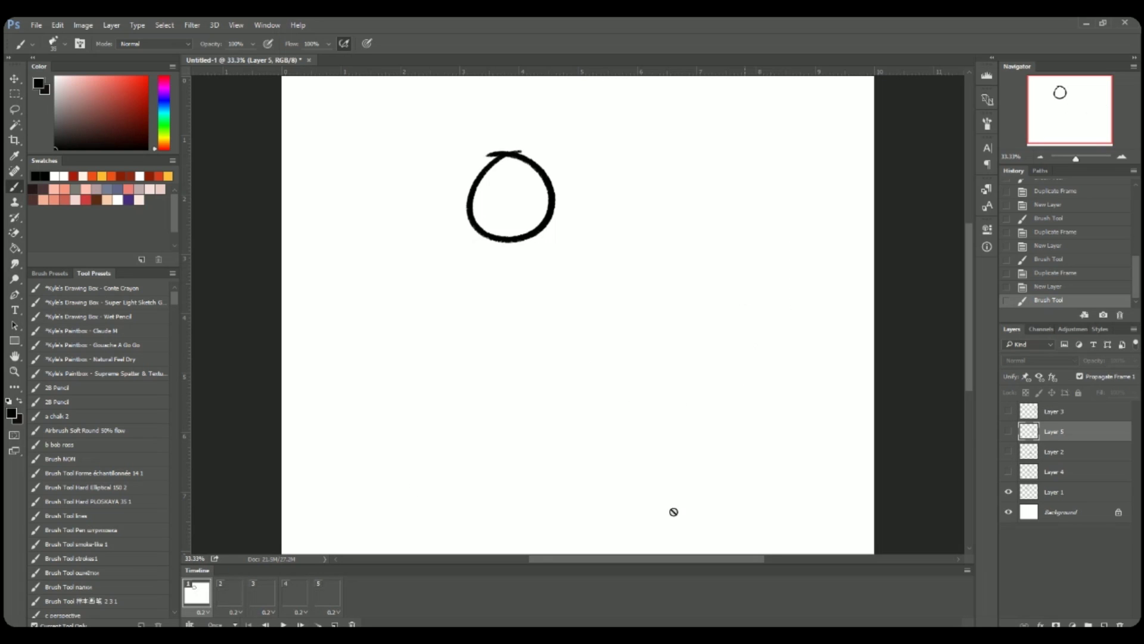
pyautogui.click(236, 591)
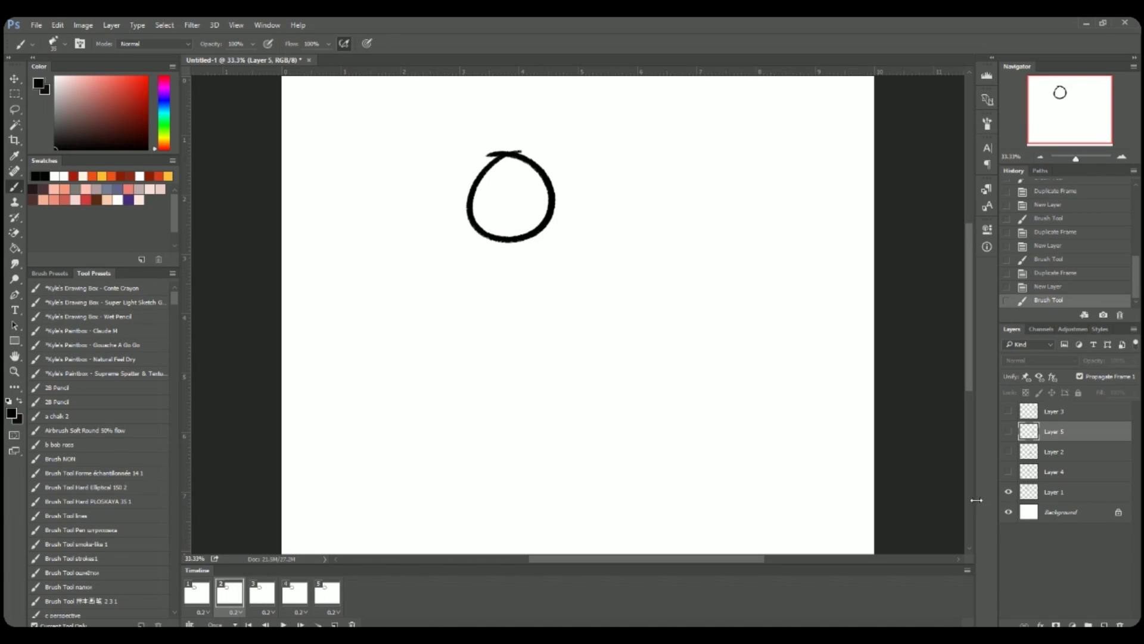
pyautogui.click(1009, 492)
pyautogui.click(1008, 471)
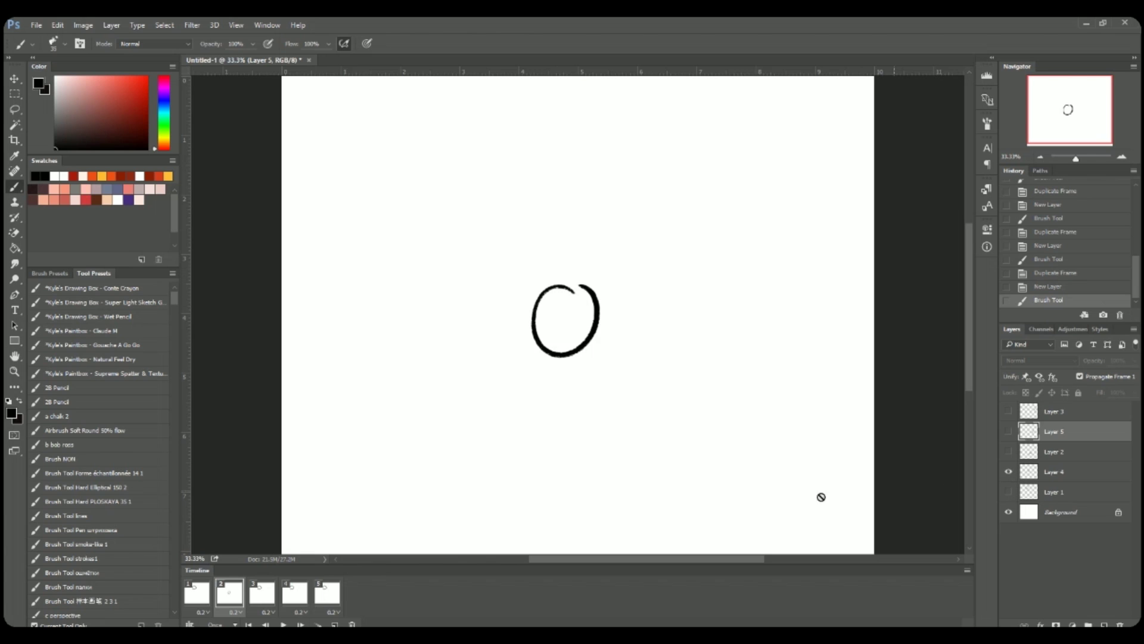
# Step: Give frames 3, 4 and 5 the flattened, small tilted and large upper-right ellipses, then play
pyautogui.click(269, 592)
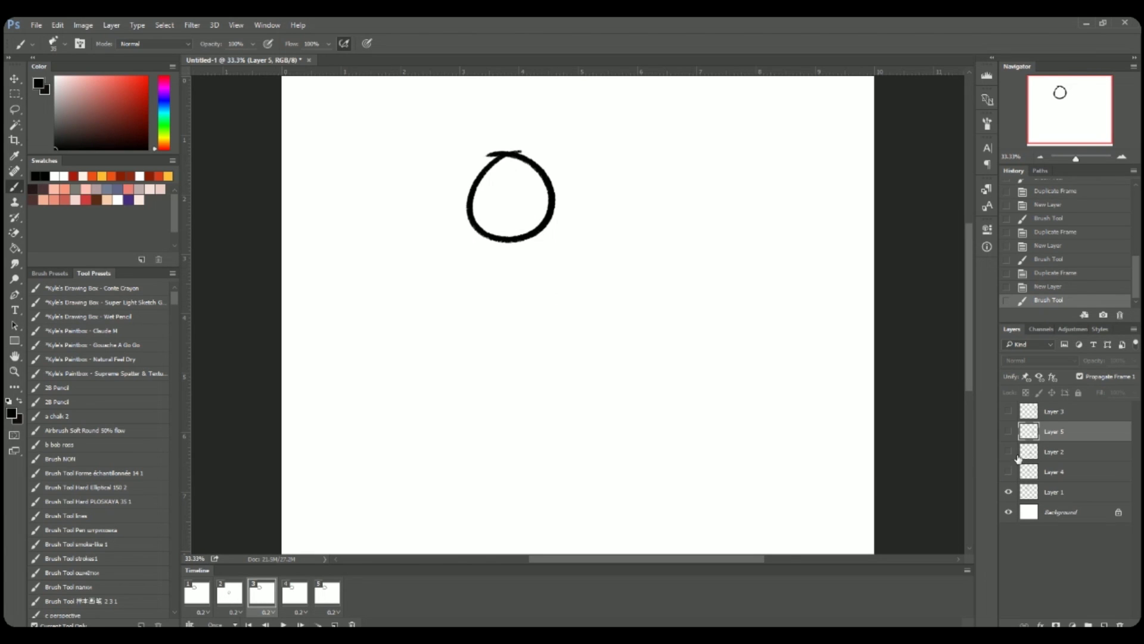
pyautogui.click(1011, 454)
pyautogui.click(1009, 492)
pyautogui.click(296, 593)
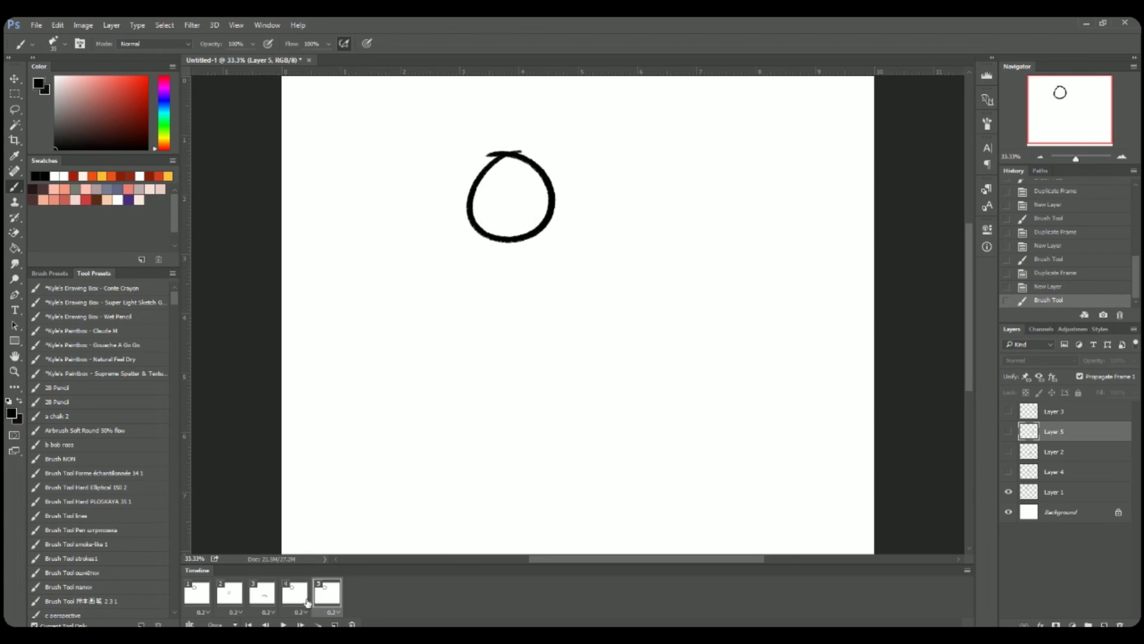
pyautogui.click(1009, 430)
pyautogui.click(1008, 492)
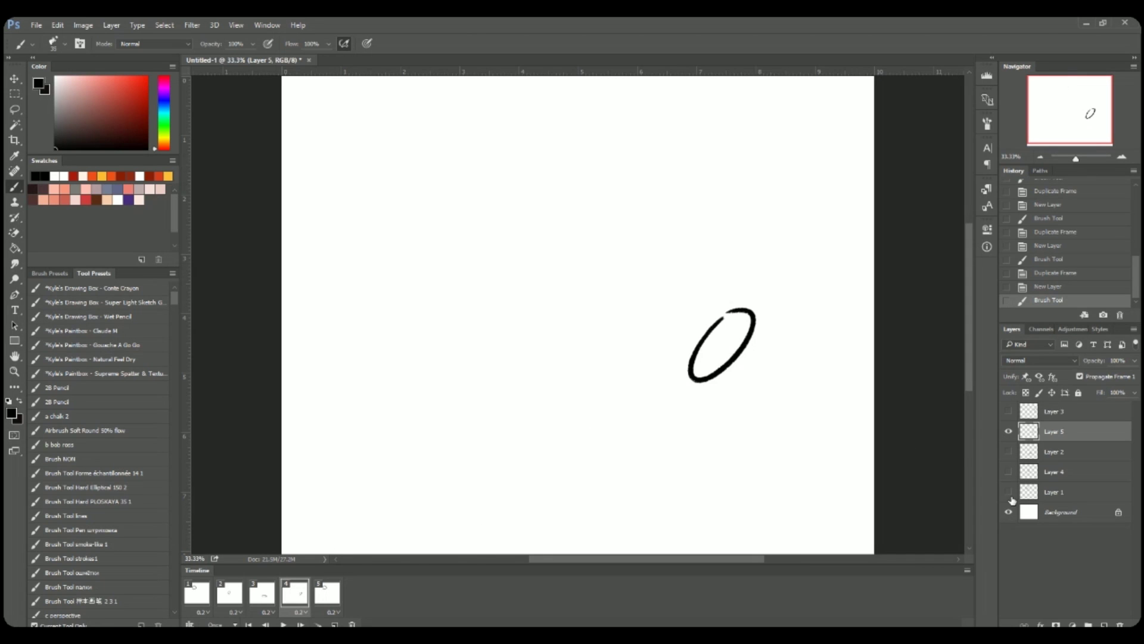
pyautogui.click(326, 592)
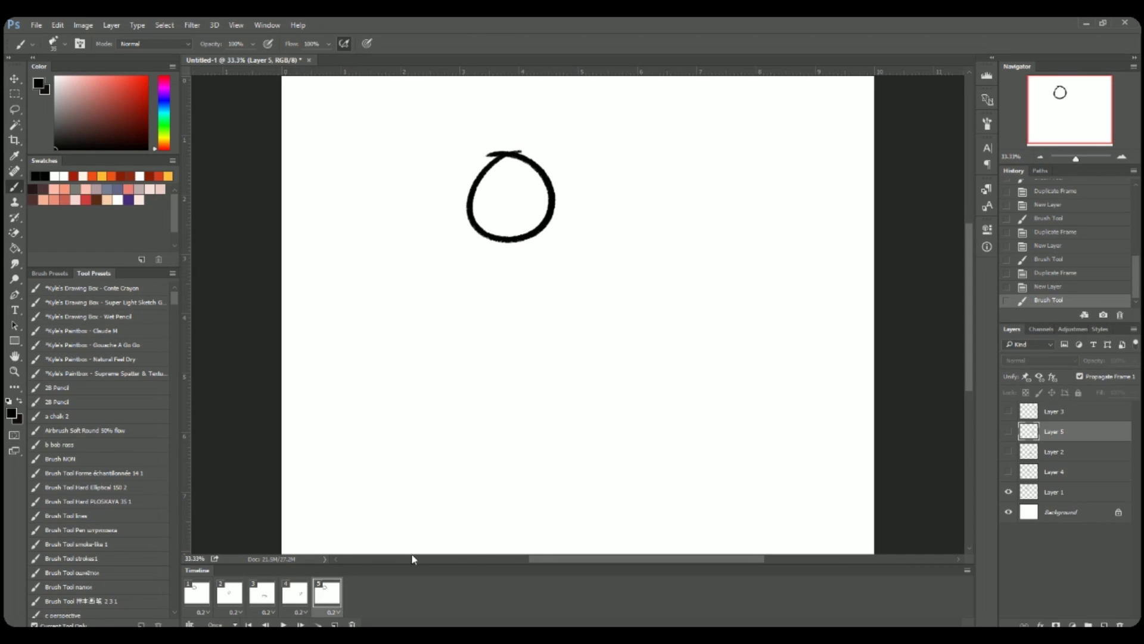
pyautogui.click(1009, 411)
pyautogui.click(1008, 492)
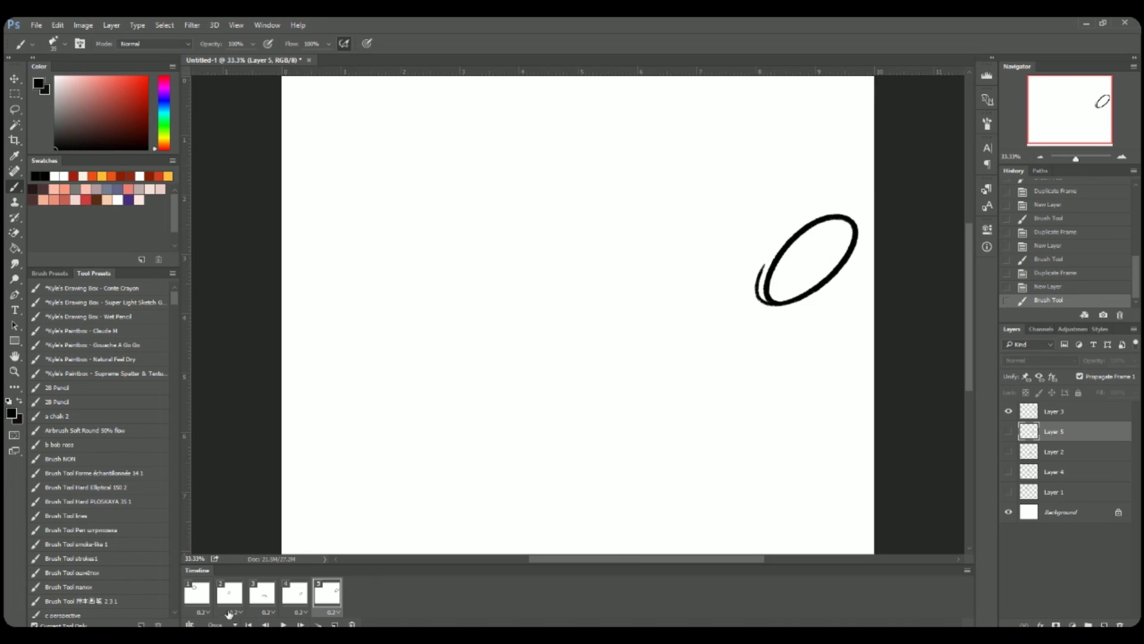
pyautogui.click(197, 595)
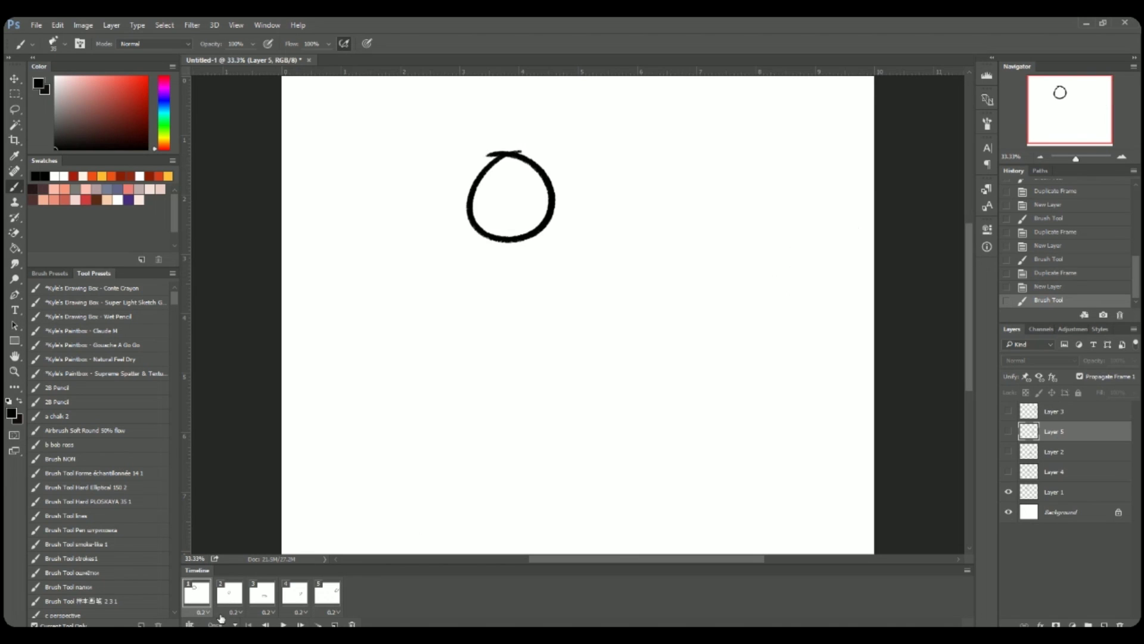
pyautogui.click(283, 624)
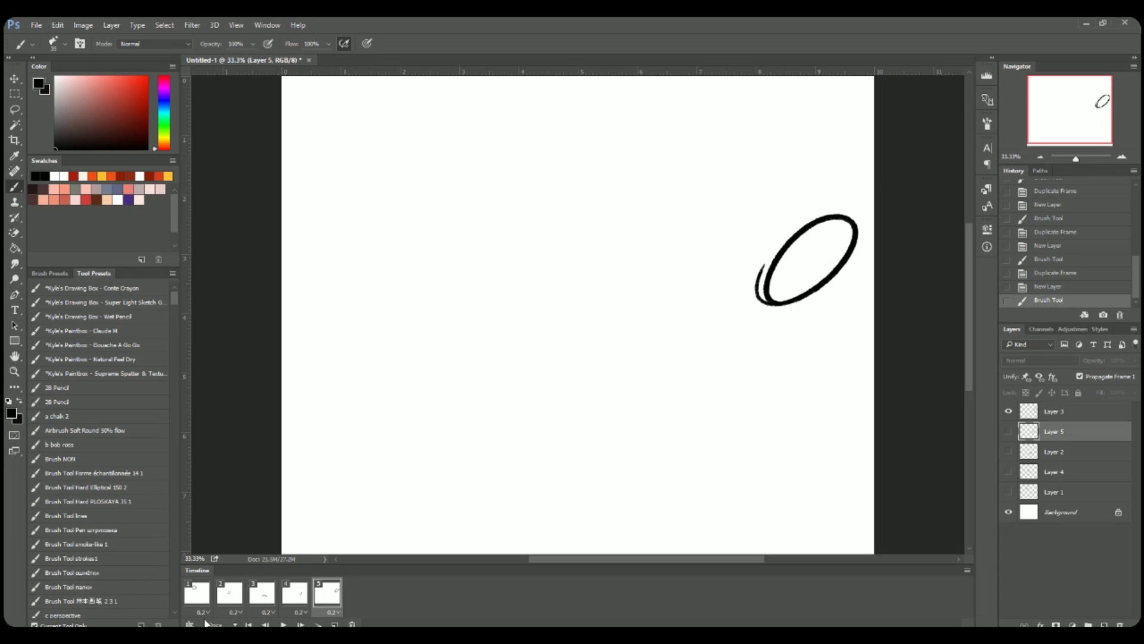
# Step: Set looping to Forever, give all five frames a 0.1-second delay, and play the animation
pyautogui.click(235, 624)
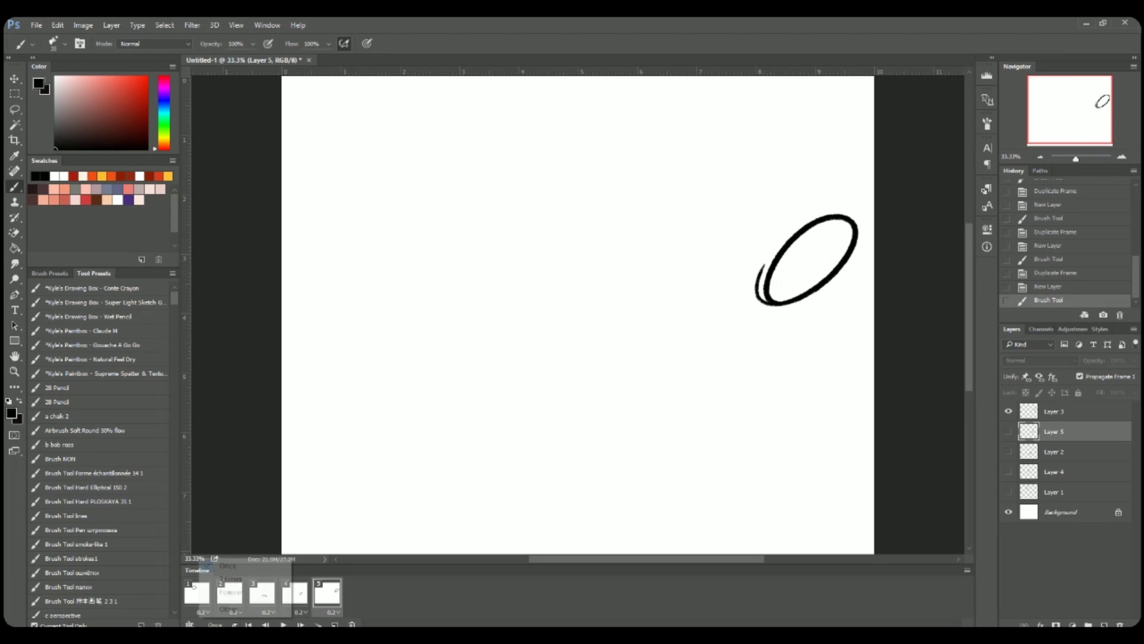
pyautogui.click(232, 596)
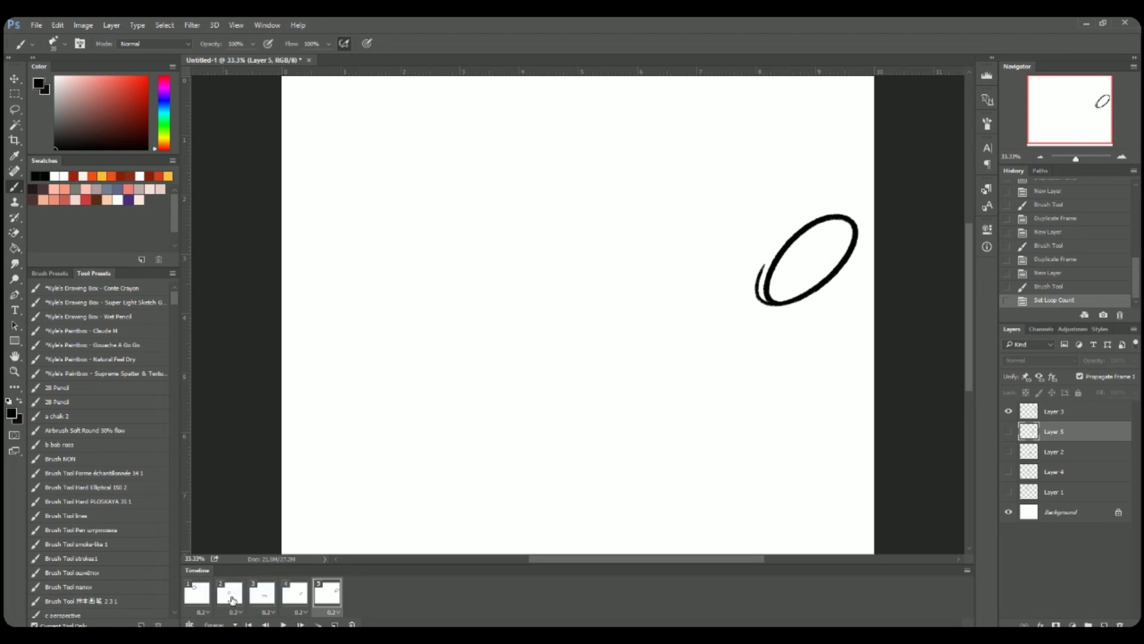
pyautogui.click(202, 596)
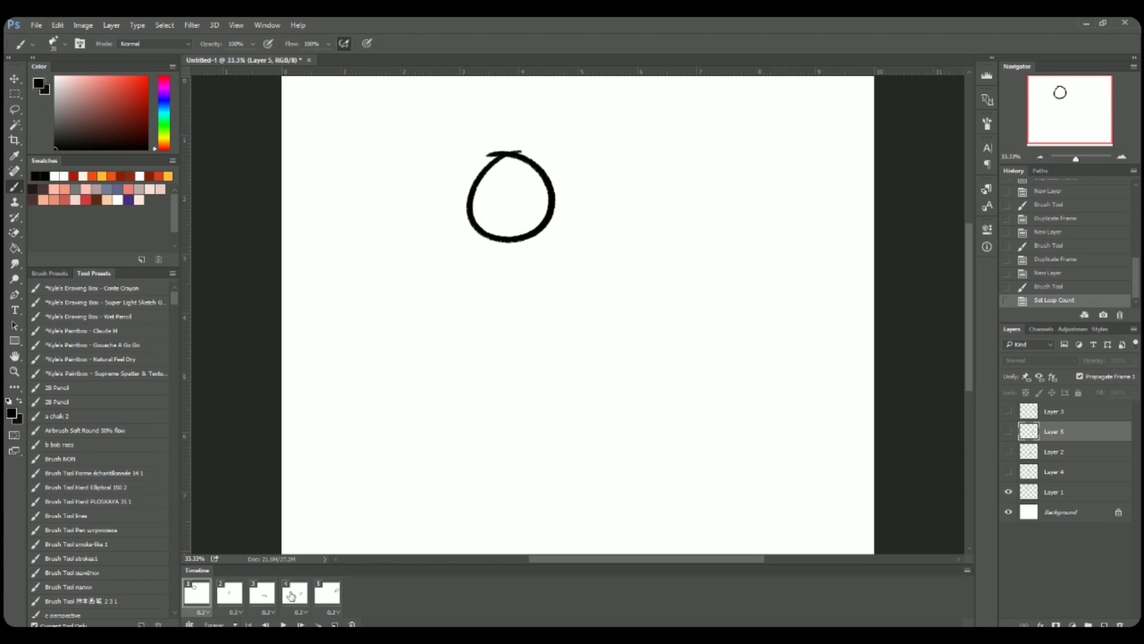
pyautogui.keyDown('shift'); pyautogui.click(329, 591); pyautogui.keyUp('shift')
pyautogui.click(335, 613)
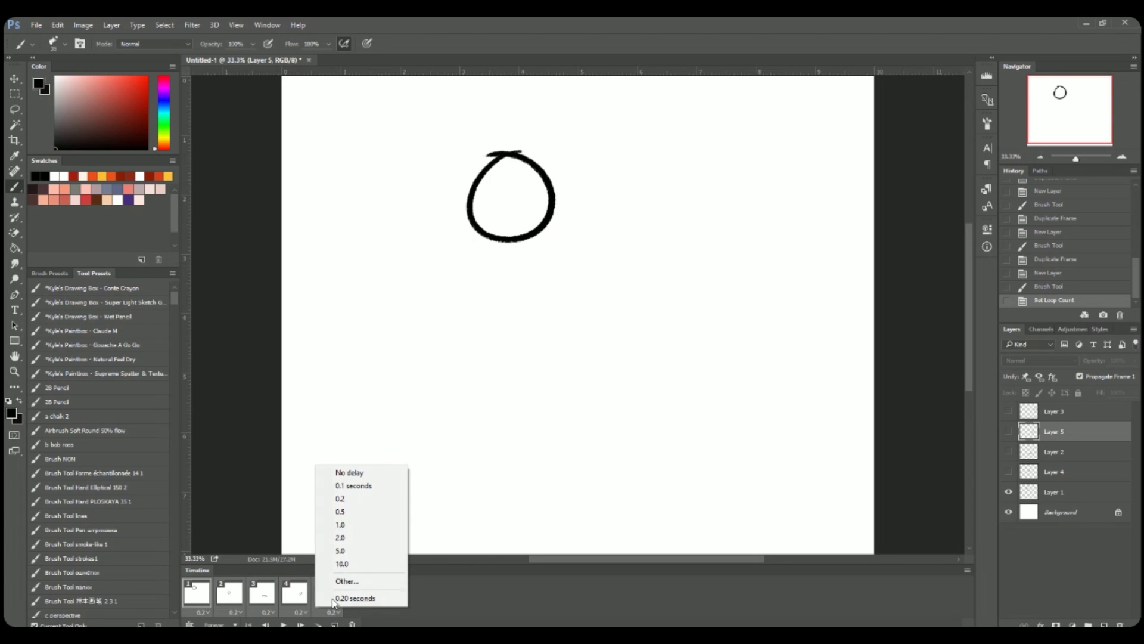
pyautogui.click(352, 485)
pyautogui.click(202, 596)
pyautogui.click(286, 623)
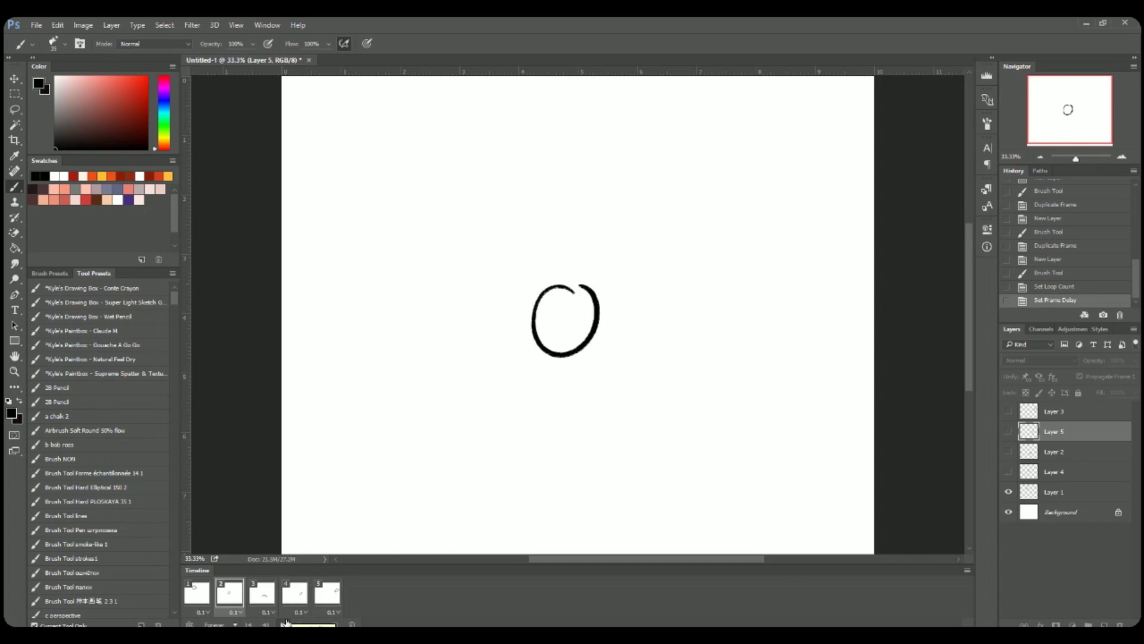
# Step: Stop playback, select frame 1, and turn on Layer 5's tilted ellipse
pyautogui.click(283, 624)
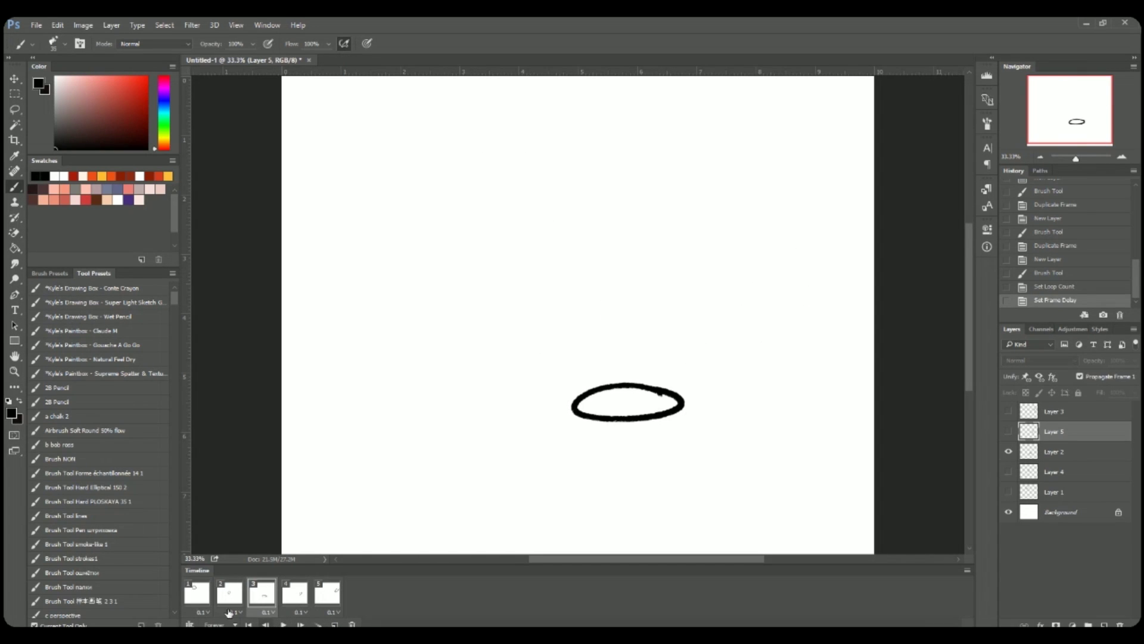
pyautogui.click(198, 593)
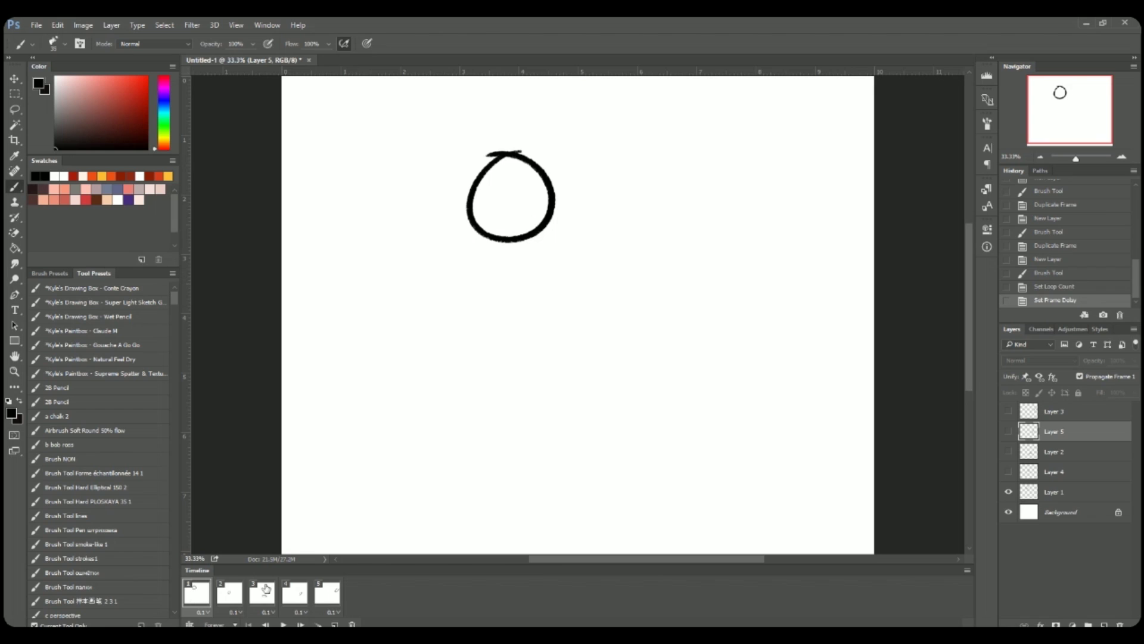
pyautogui.click(1008, 432)
# Step: Toggle Layer 5 and Layer 3 visibility, ending with the tilted oval shown
pyautogui.click(1009, 432)
pyautogui.click(1009, 431)
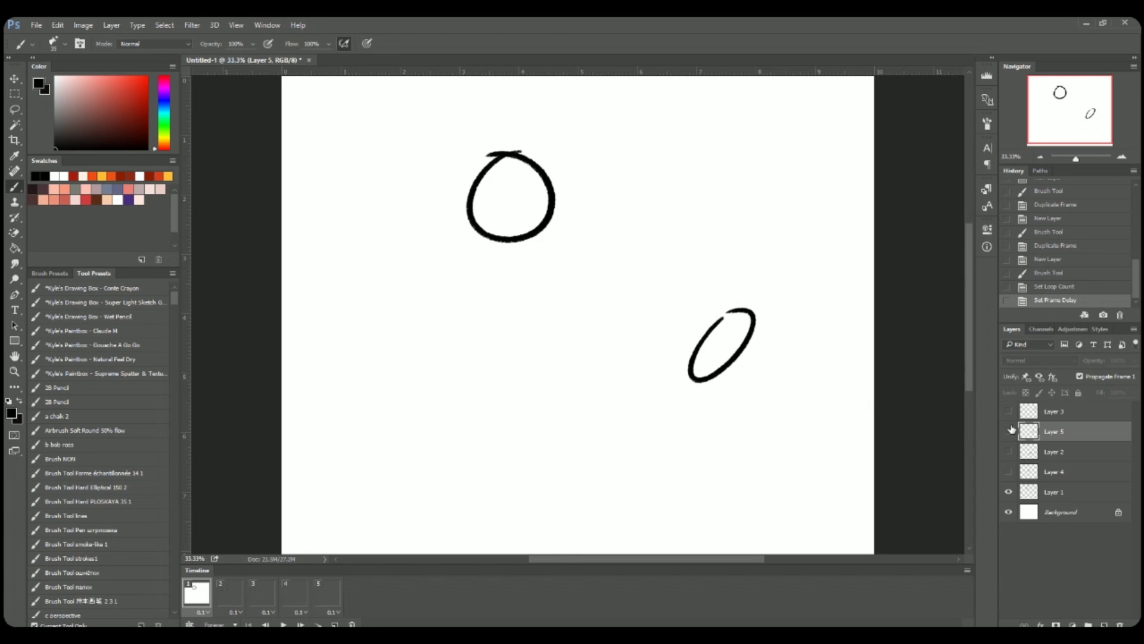
pyautogui.click(1008, 431)
pyautogui.click(1009, 411)
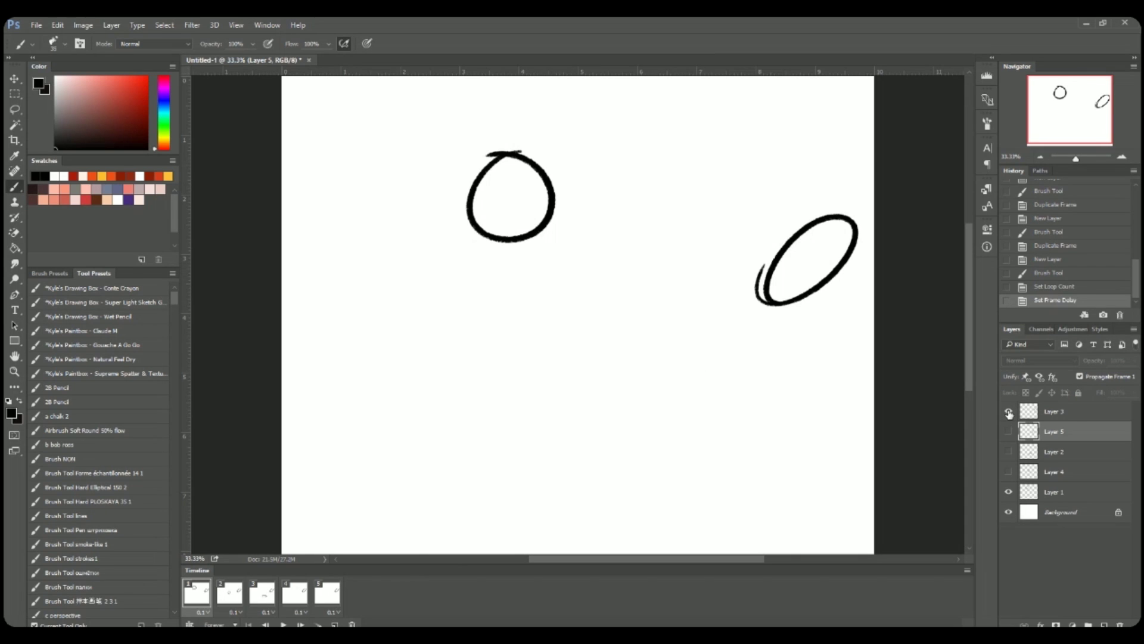
pyautogui.click(1008, 411)
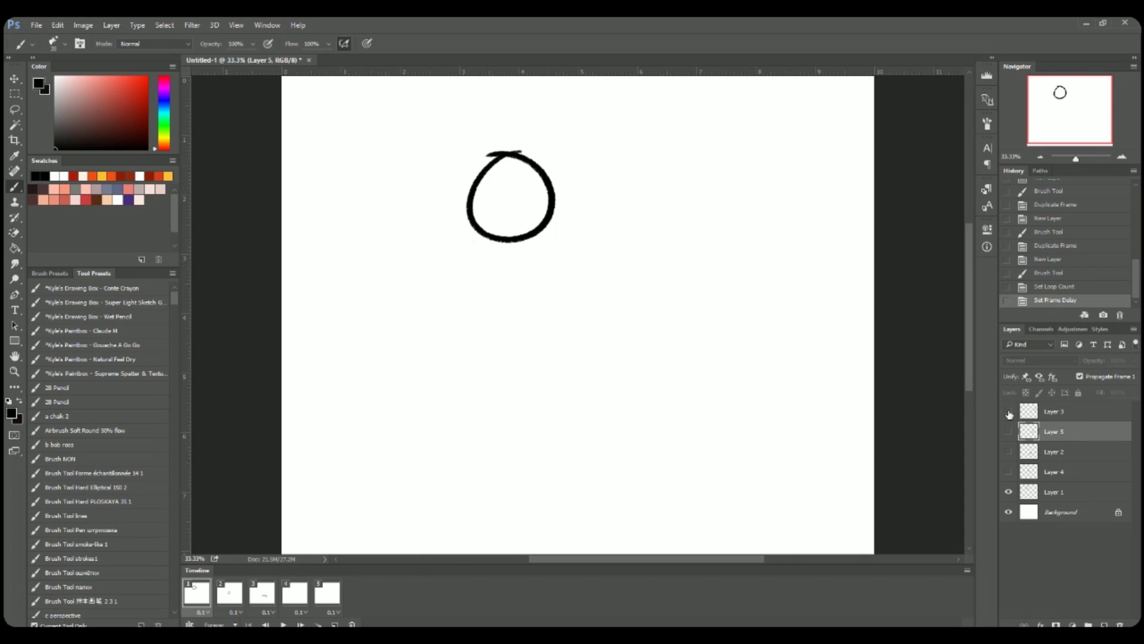
pyautogui.click(1009, 411)
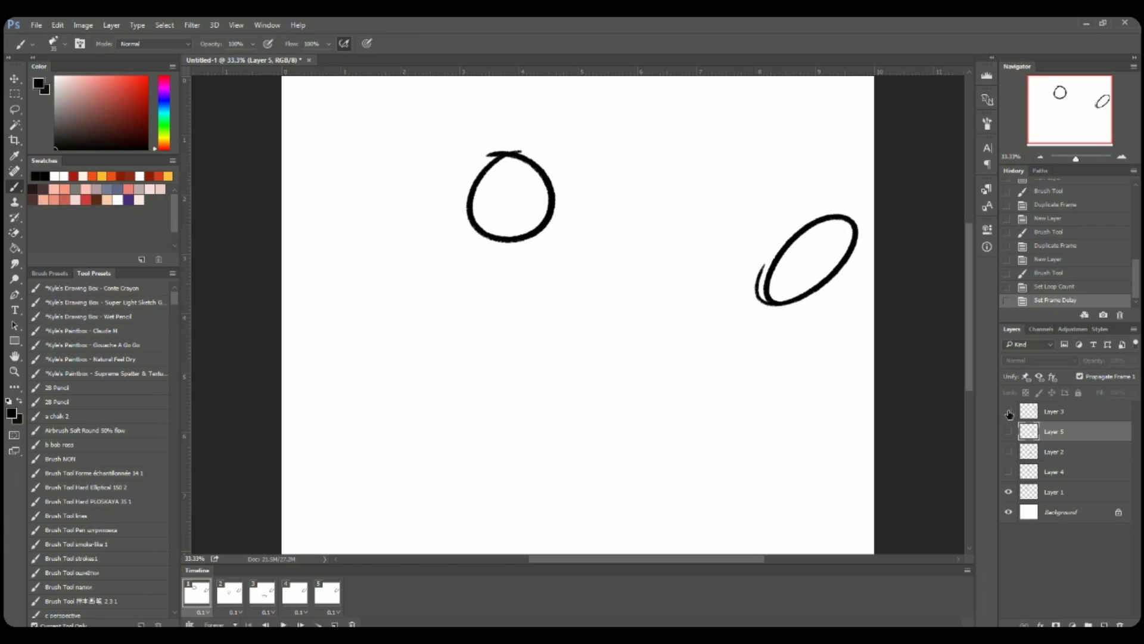
pyautogui.click(1009, 411)
pyautogui.click(1009, 411)
pyautogui.click(1008, 411)
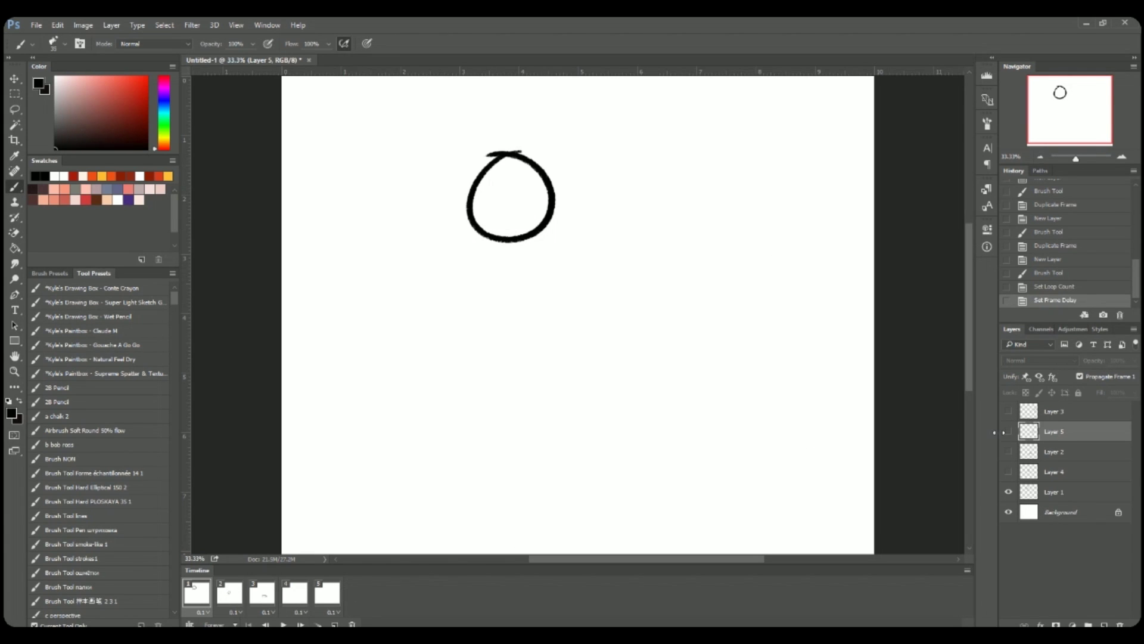
pyautogui.click(1009, 431)
# Step: Review the frames and hide the tilted oval again on frame 1
pyautogui.click(229, 592)
pyautogui.click(262, 592)
pyautogui.click(294, 592)
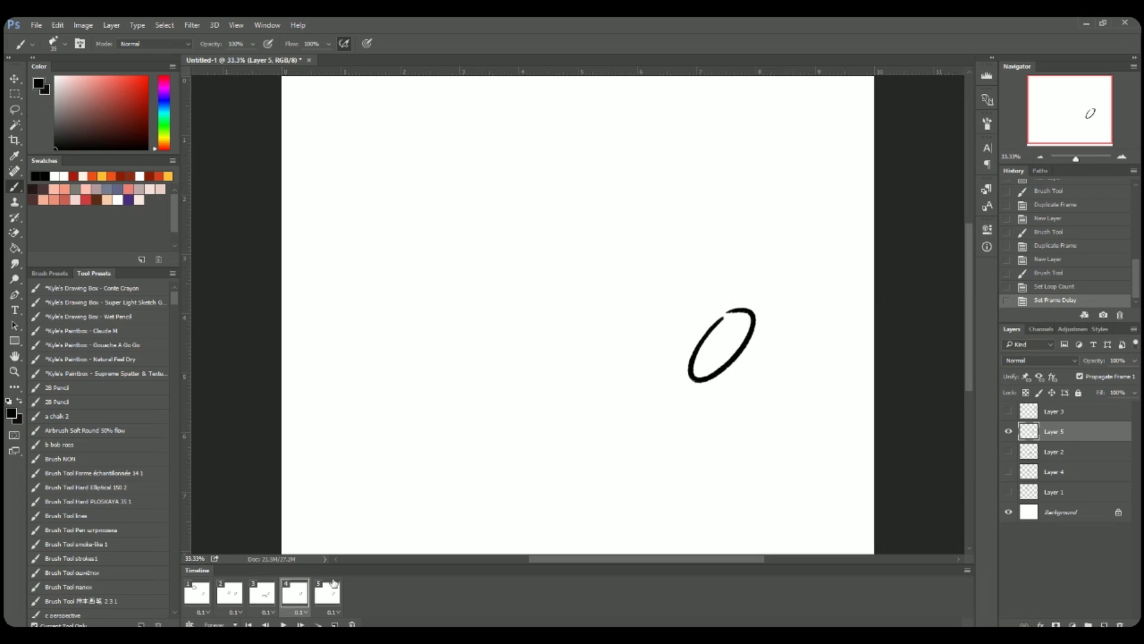
pyautogui.click(327, 590)
pyautogui.click(262, 590)
pyautogui.click(229, 590)
pyautogui.click(196, 589)
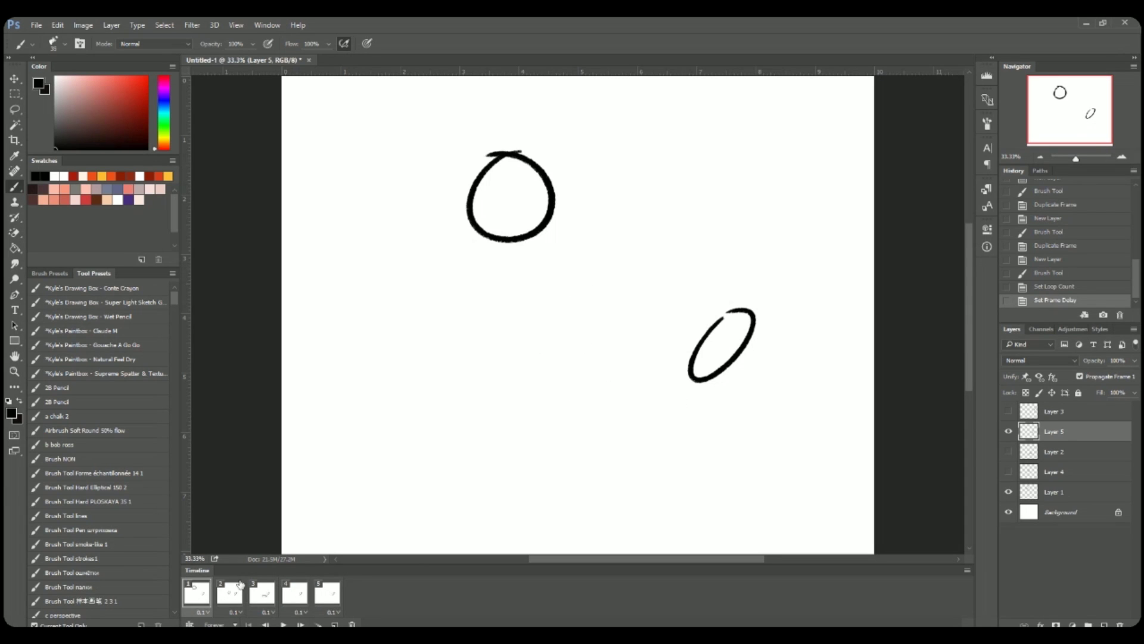
pyautogui.click(1009, 431)
pyautogui.click(229, 592)
pyautogui.click(262, 592)
pyautogui.click(327, 592)
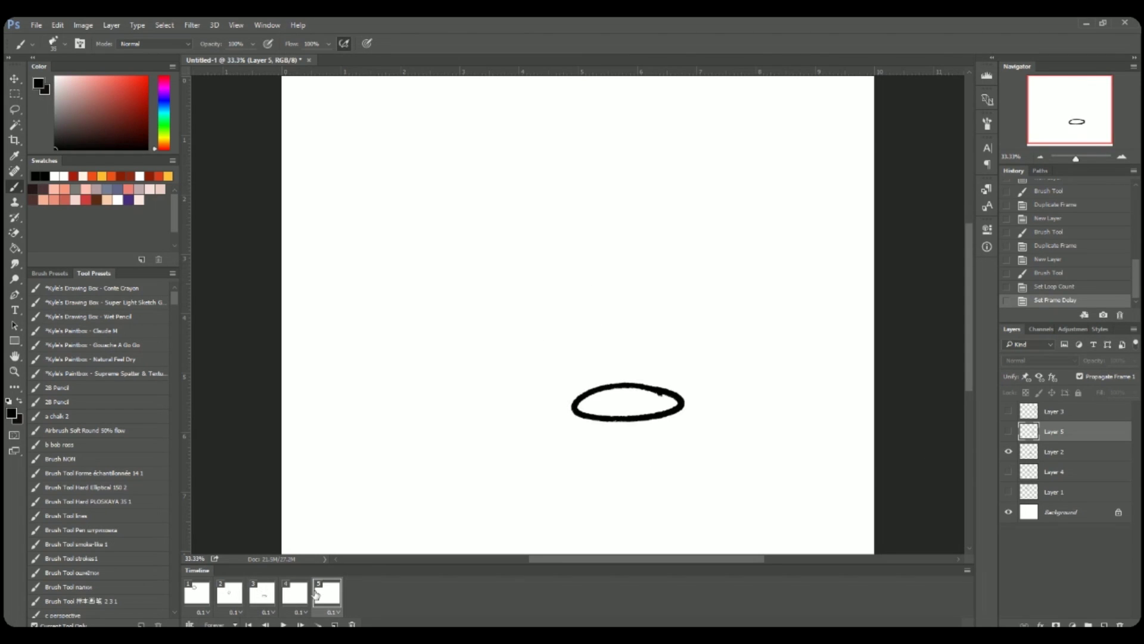
pyautogui.click(196, 596)
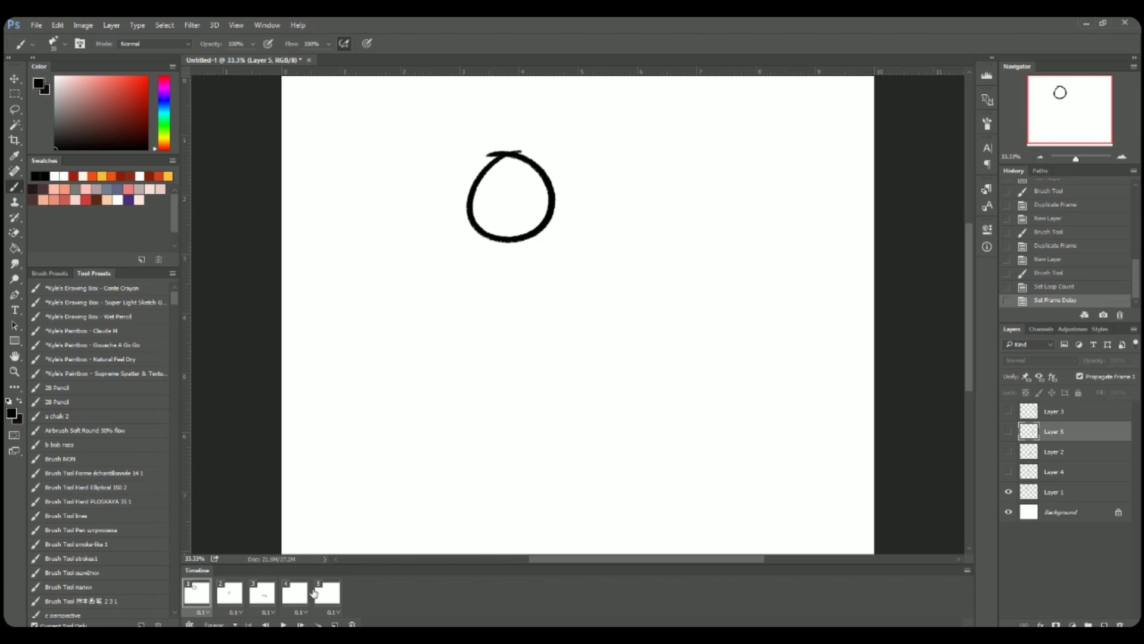
pyautogui.click(1008, 431)
pyautogui.click(1007, 431)
# Step: Show the tilted oval on frame 4 and the larger ellipse on frame 5, then select Layer 3
pyautogui.click(234, 595)
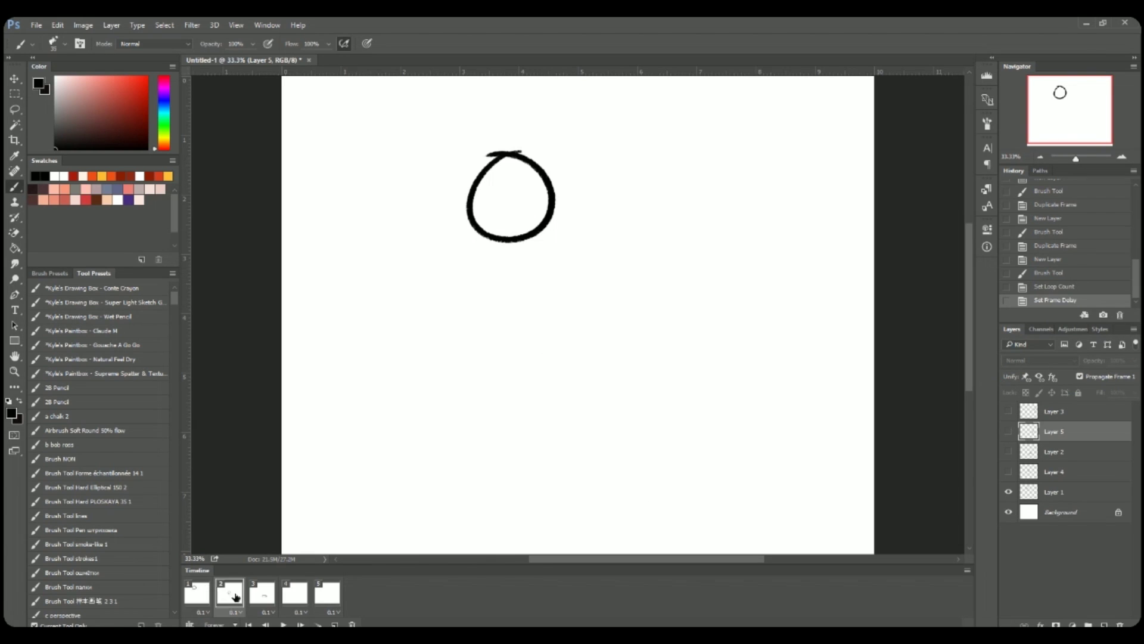
pyautogui.click(262, 592)
pyautogui.click(294, 593)
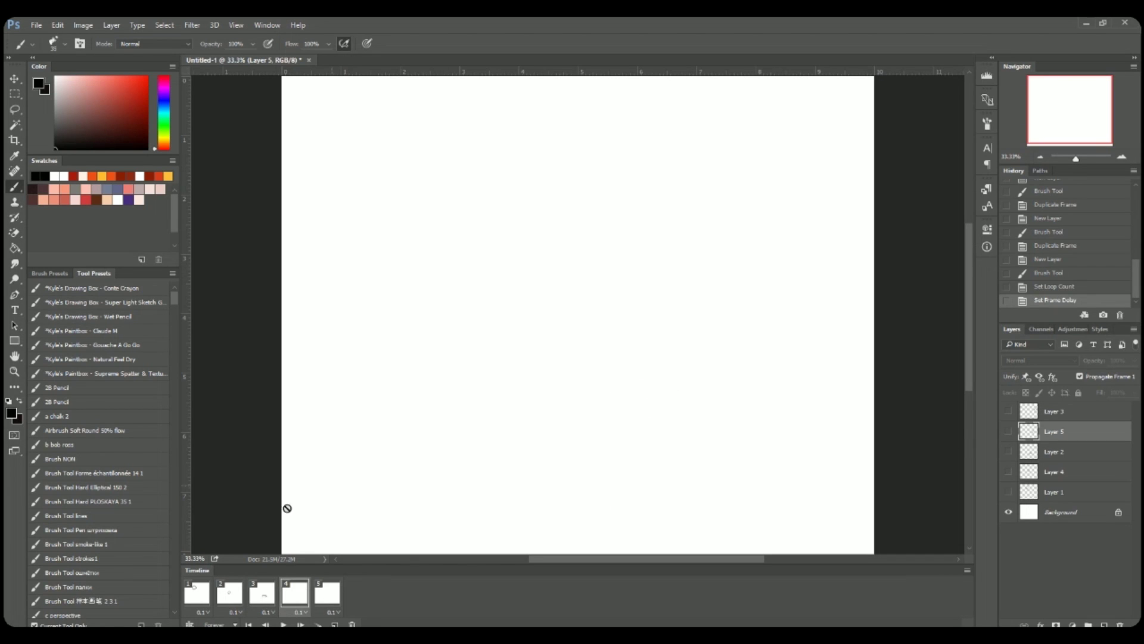
pyautogui.click(1008, 431)
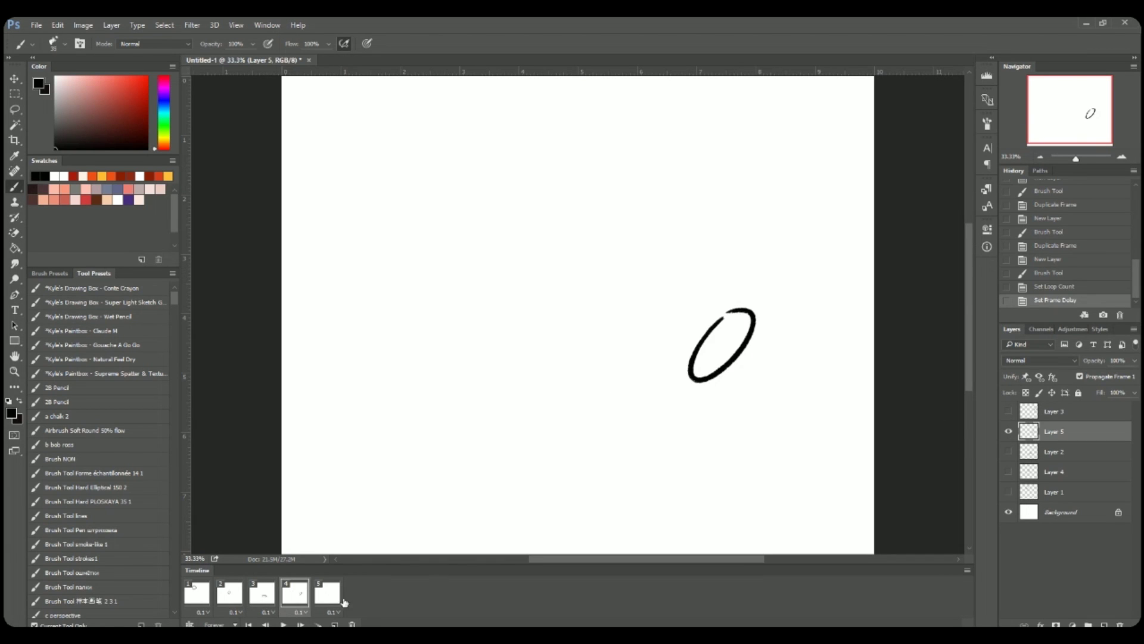
pyautogui.click(329, 597)
pyautogui.click(1009, 412)
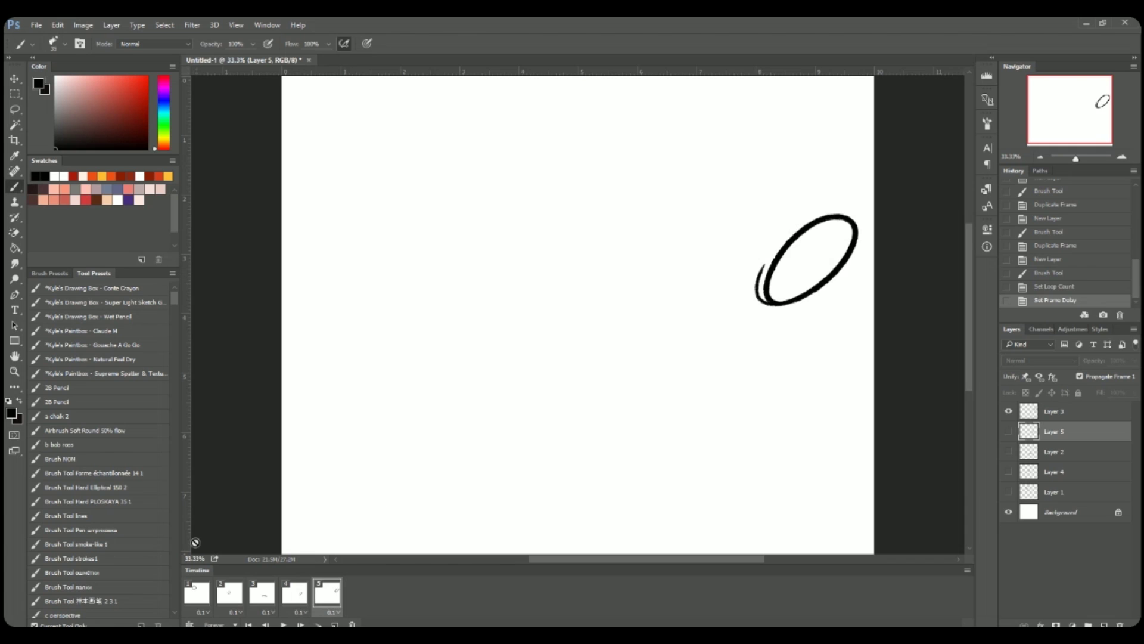
pyautogui.click(197, 591)
pyautogui.click(321, 590)
pyautogui.click(199, 592)
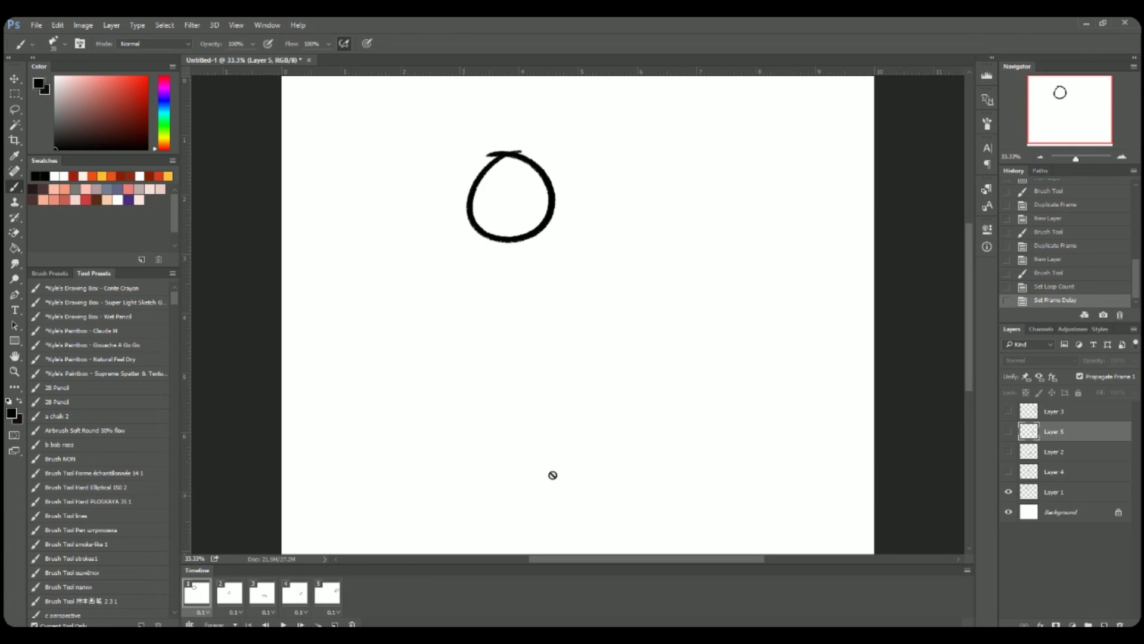
pyautogui.click(1066, 410)
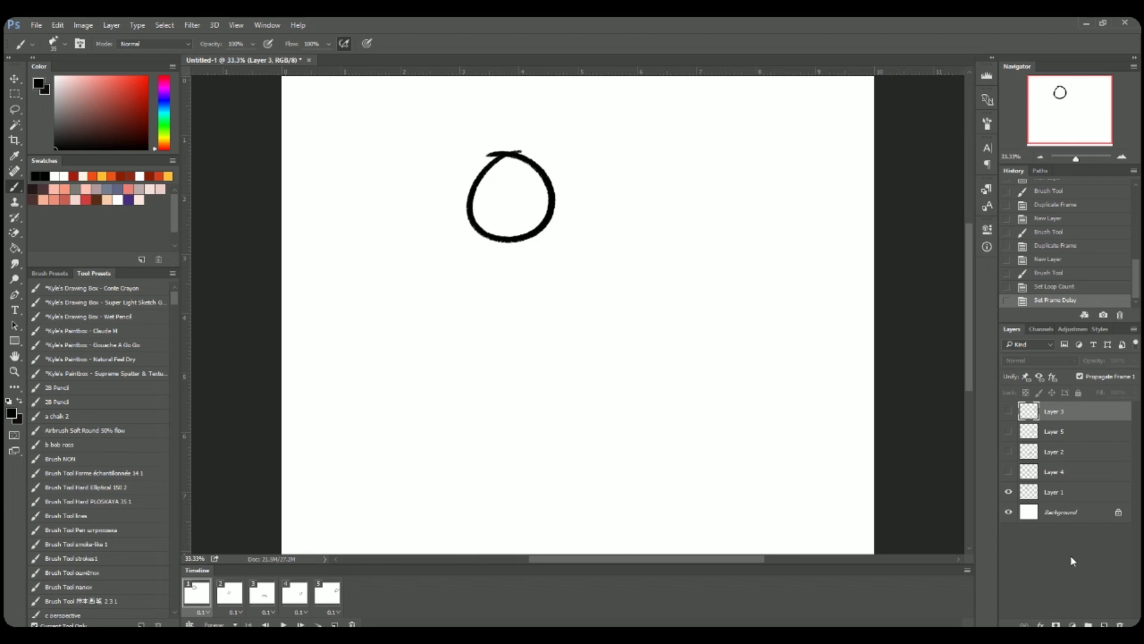
# Step: Hand-write a signature at the canvas's bottom-right corner on a new layer
pyautogui.click(1104, 624)
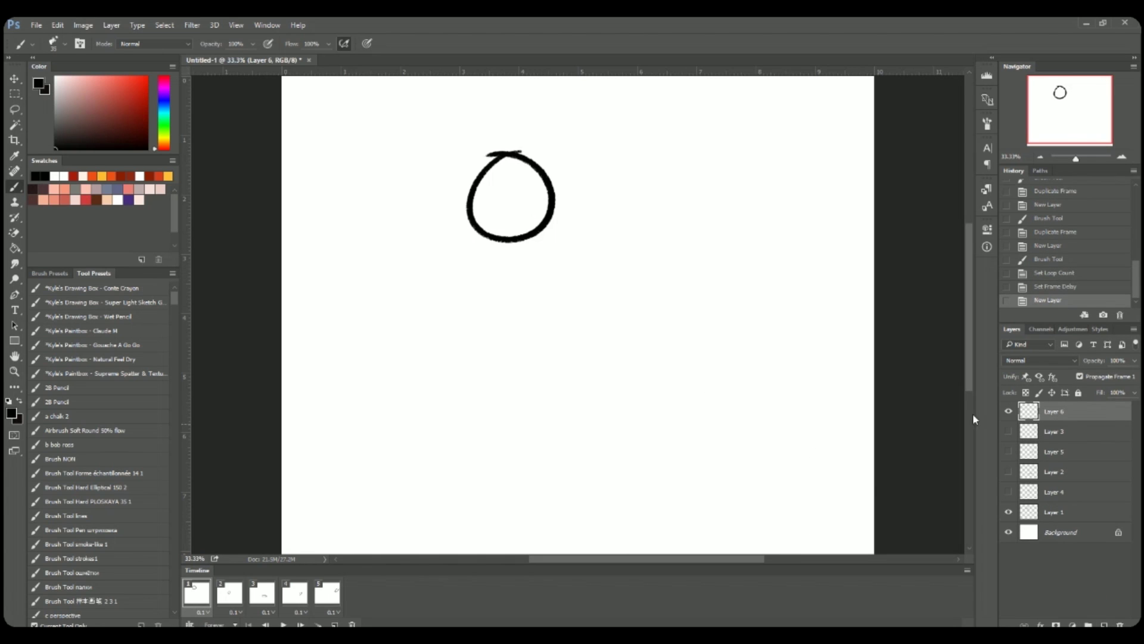
pyautogui.moveTo(797, 531)
pyautogui.mouseDown()
pyautogui.moveTo(782, 540)
pyautogui.moveTo(797, 549)
pyautogui.mouseUp()
pyautogui.moveTo(807, 530)
pyautogui.mouseDown()
pyautogui.moveTo(805, 549)
pyautogui.moveTo(828, 547)
pyautogui.mouseUp()
pyautogui.moveTo(828, 531)
pyautogui.mouseDown()
pyautogui.moveTo(832, 547)
pyautogui.moveTo(862, 546)
pyautogui.mouseUp()
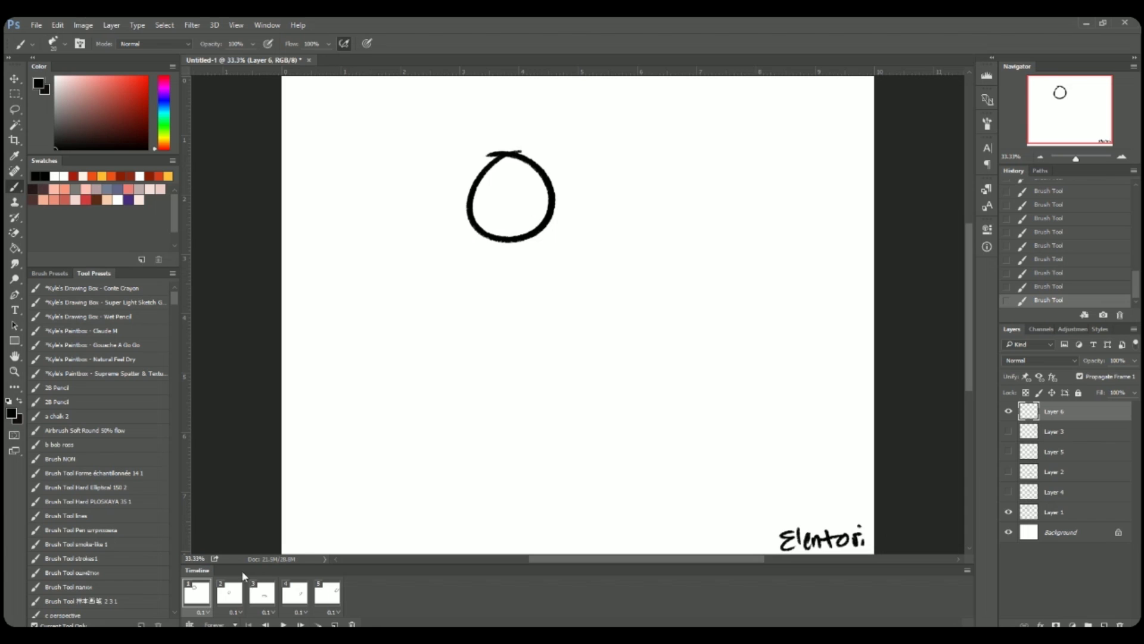
# Step: Play and stop the animation preview, returning to frame 1
pyautogui.click(283, 624)
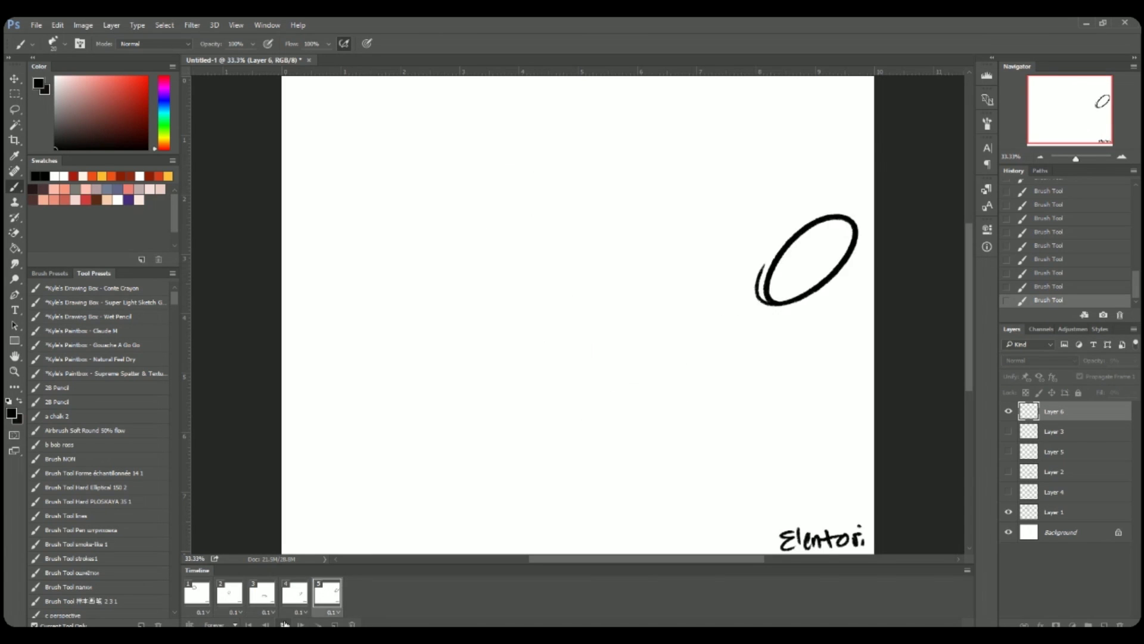
pyautogui.click(284, 624)
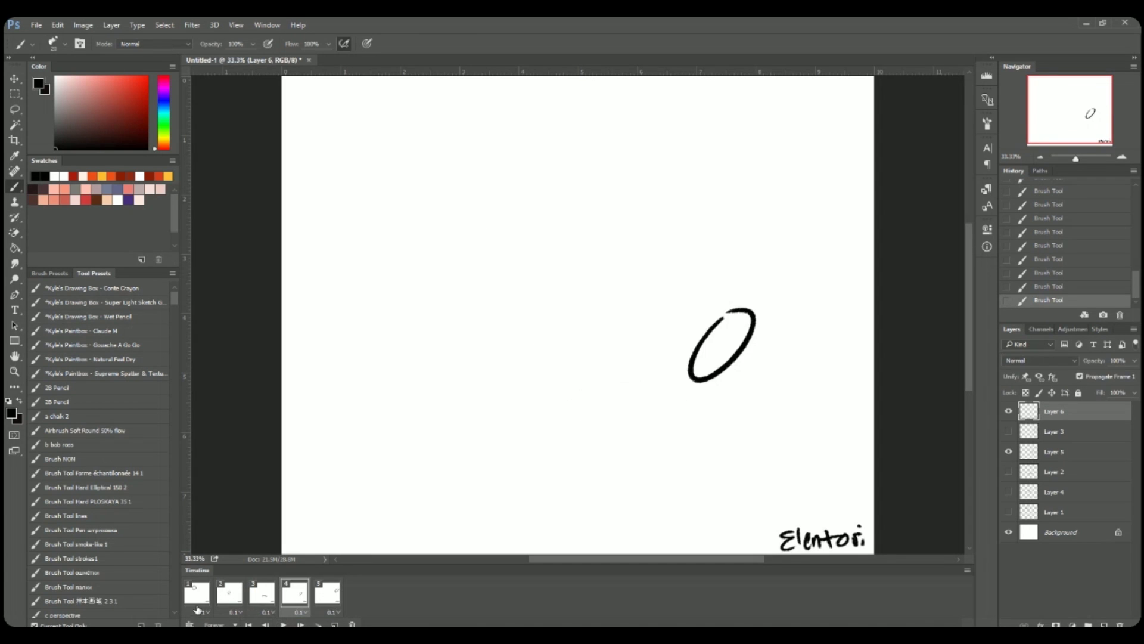
pyautogui.click(197, 596)
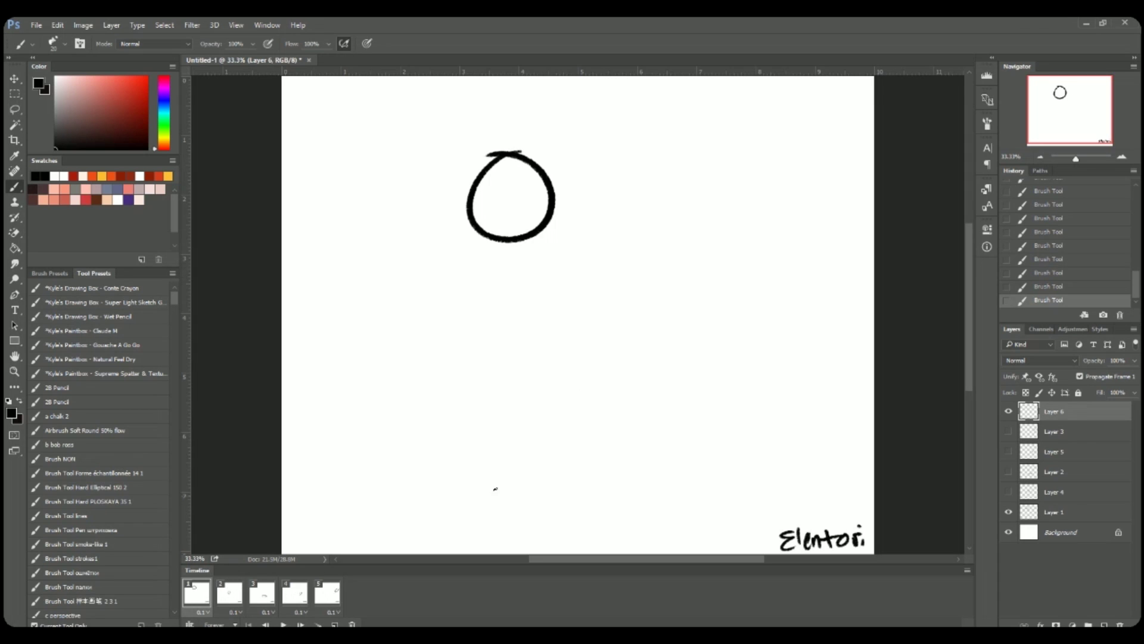
pyautogui.click(262, 598)
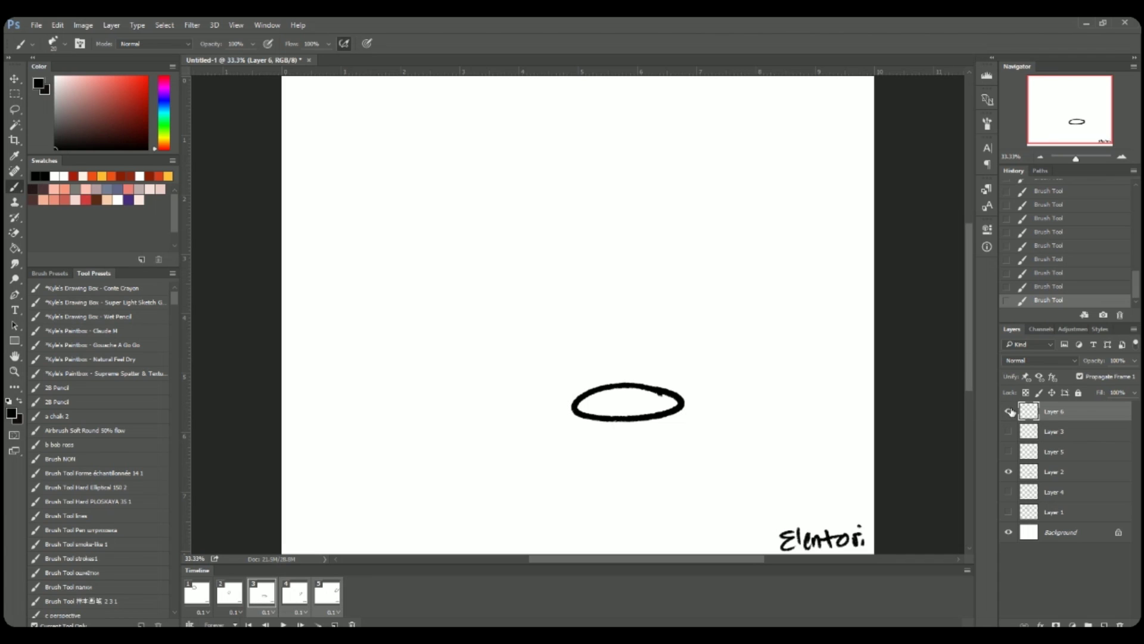
pyautogui.click(1010, 411)
pyautogui.press('space')
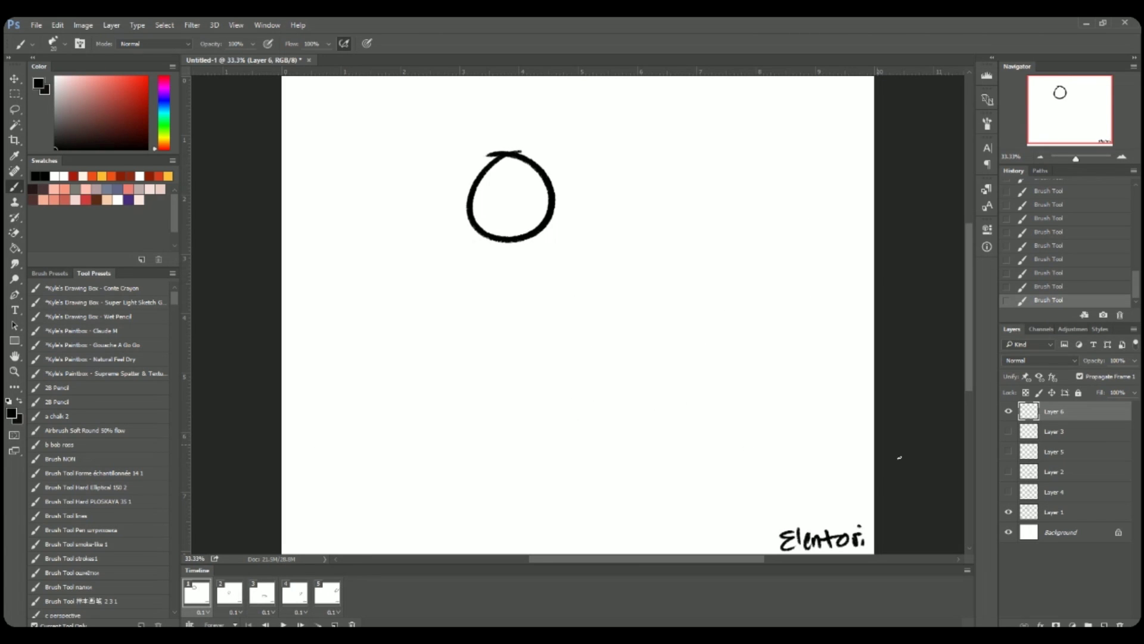
pyautogui.click(1047, 512)
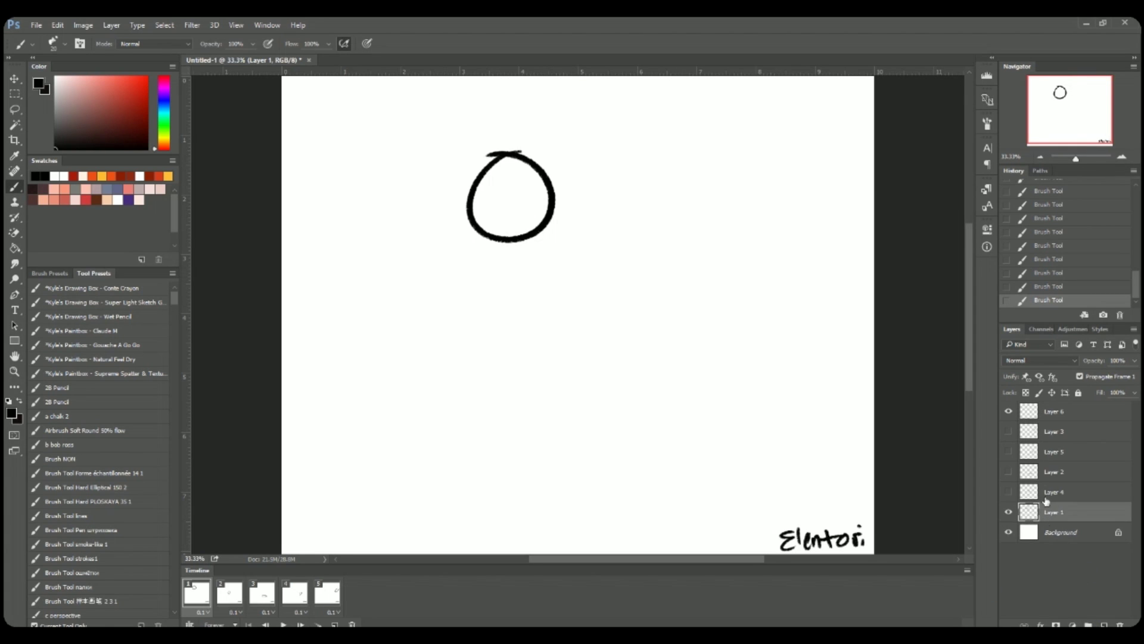
# Step: Put Layer 1 into a new group, then wrap Layer 4 in its own group
pyautogui.click(1096, 622)
pyautogui.moveTo(1067, 532); pyautogui.dragTo(1067, 511)
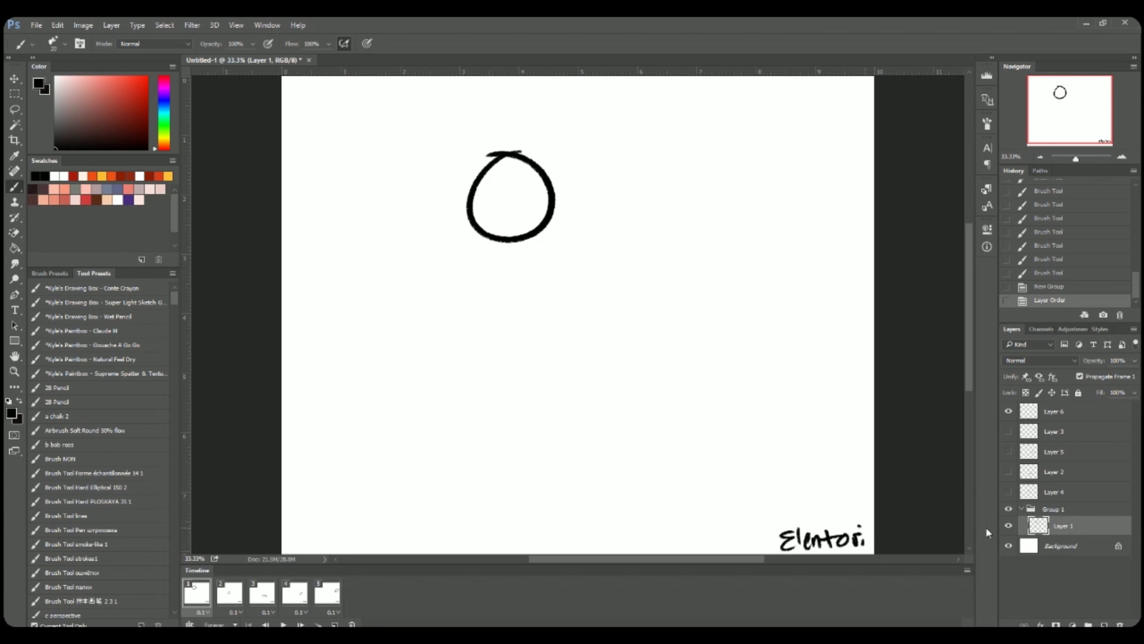
pyautogui.click(1046, 492)
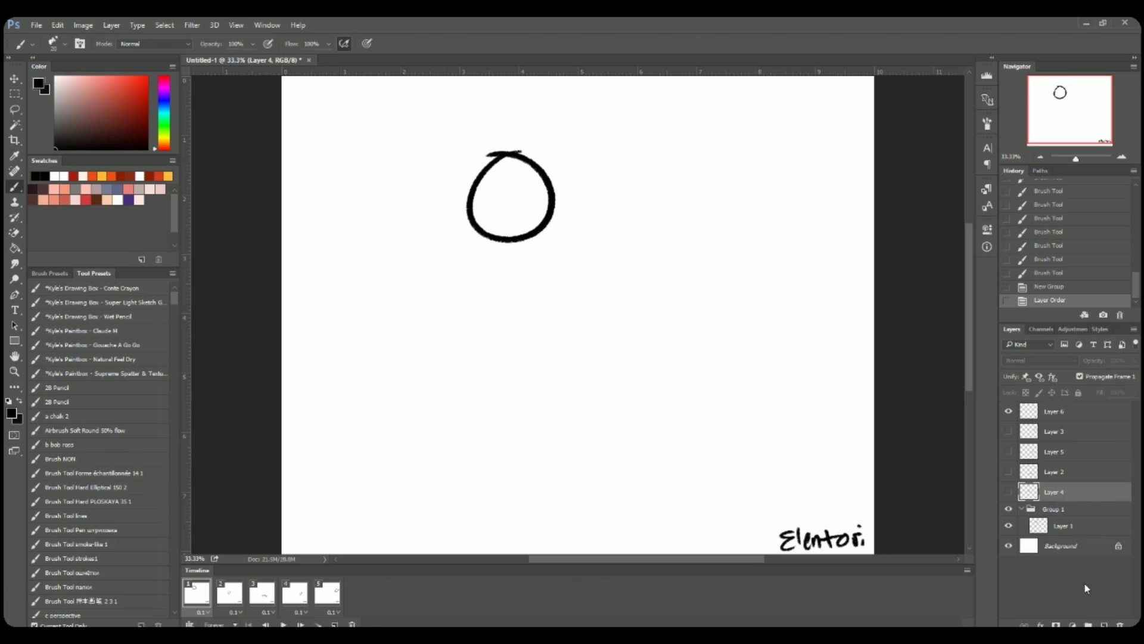
pyautogui.hotkey('ctrl', 'g')
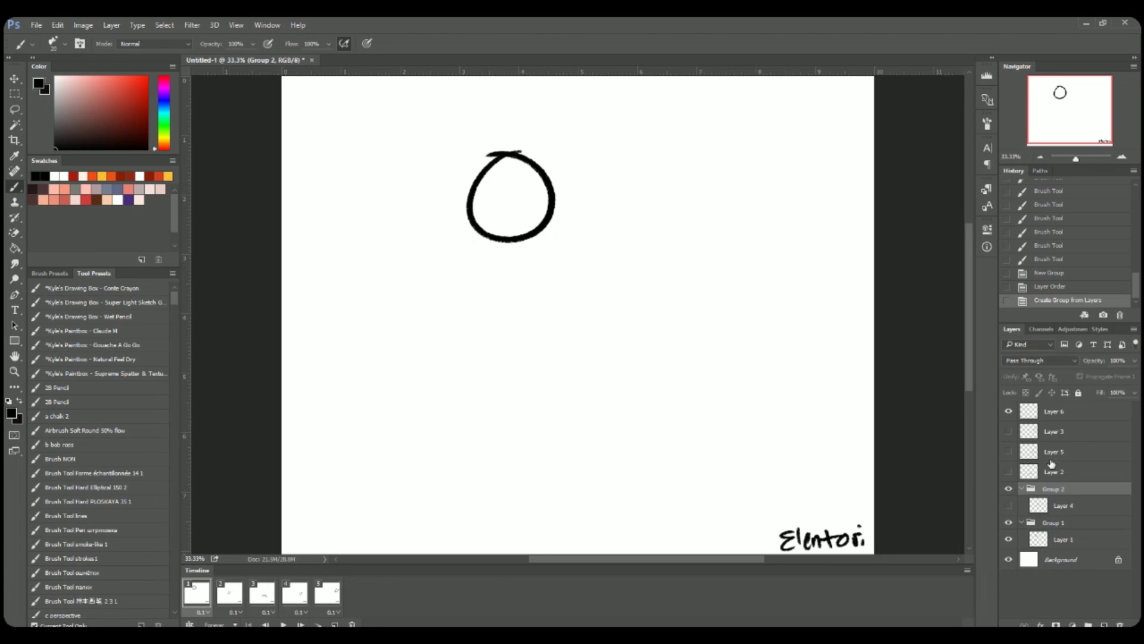
# Step: Wrap Layers 2, 5 and 3 each in their own group with Ctrl+G
pyautogui.click(1072, 472)
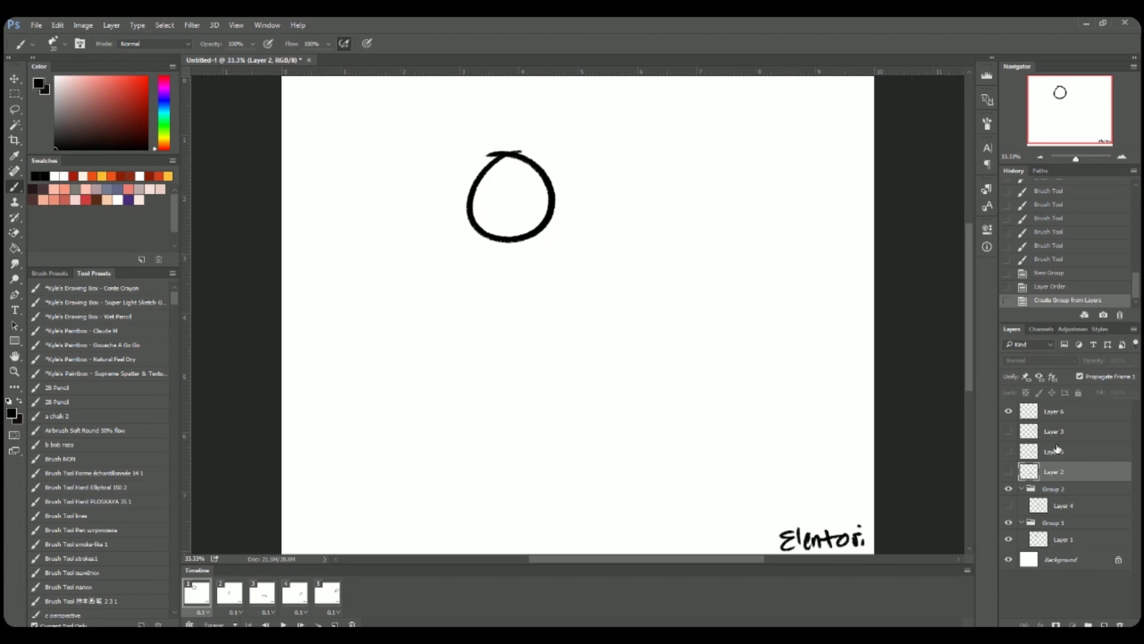
pyautogui.hotkey('ctrl', 'g')
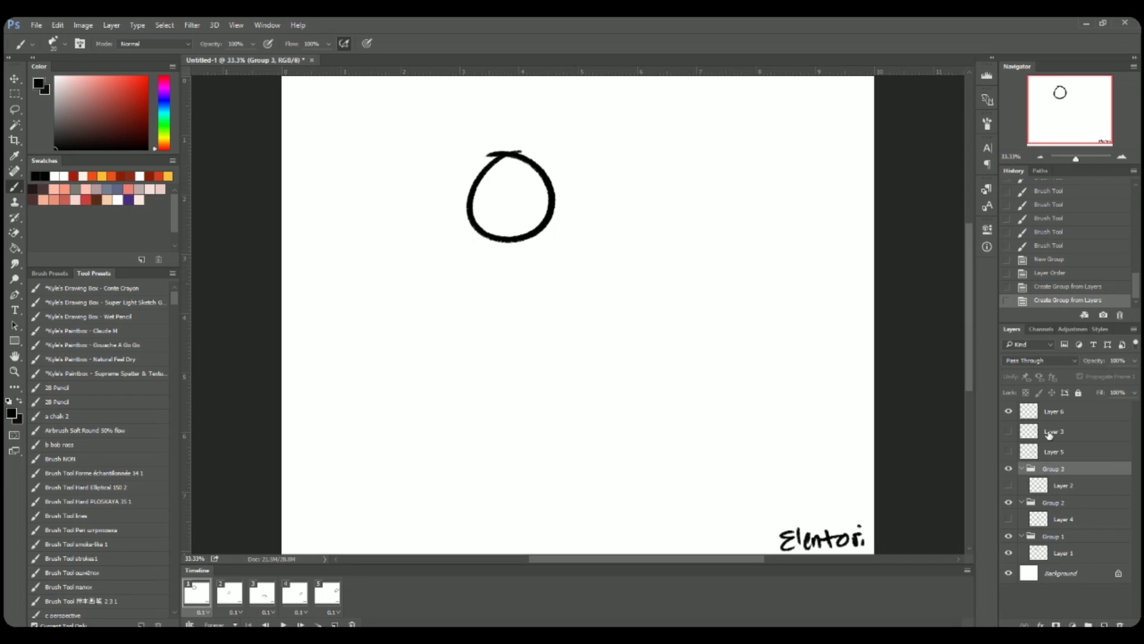
pyautogui.click(1053, 454)
pyautogui.hotkey('ctrl', 'g')
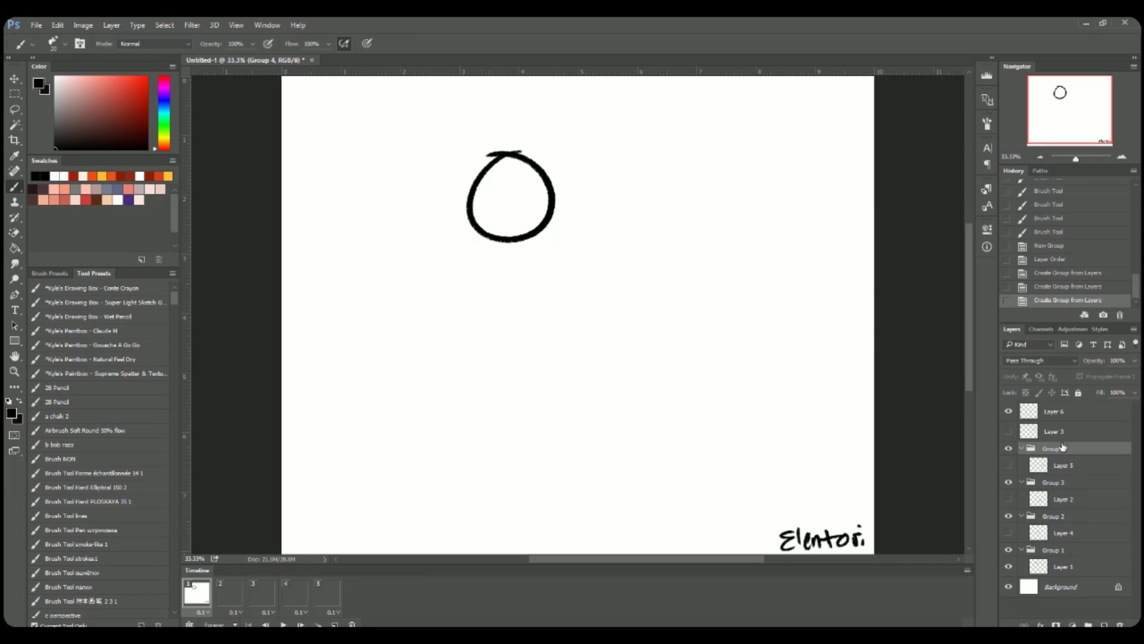
pyautogui.click(1058, 432)
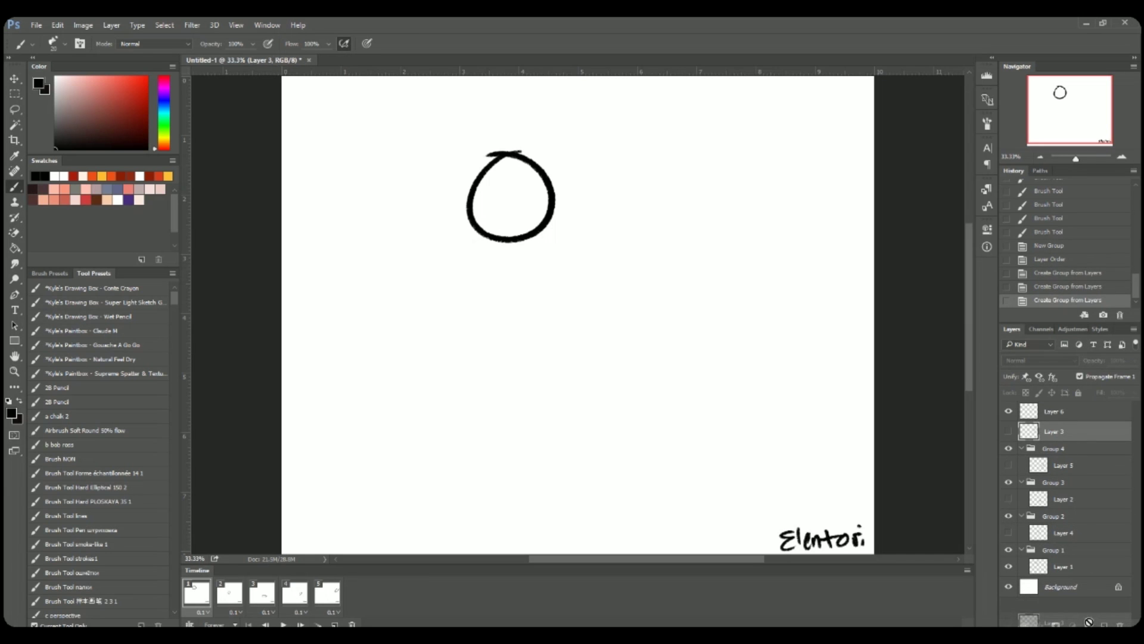
pyautogui.hotkey('ctrl', 'g')
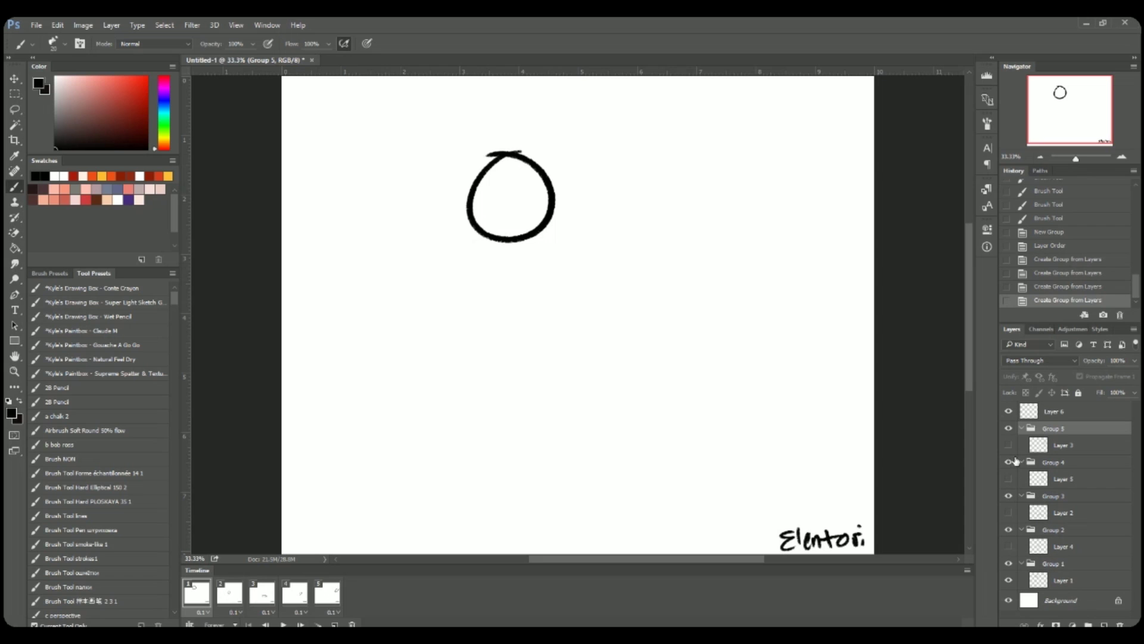
# Step: On frame 1, make the ball layers visible, then hide Groups 5, 4 and 3
pyautogui.click(232, 598)
pyautogui.click(196, 593)
pyautogui.moveTo(1008, 547); pyautogui.dragTo(1009, 448)
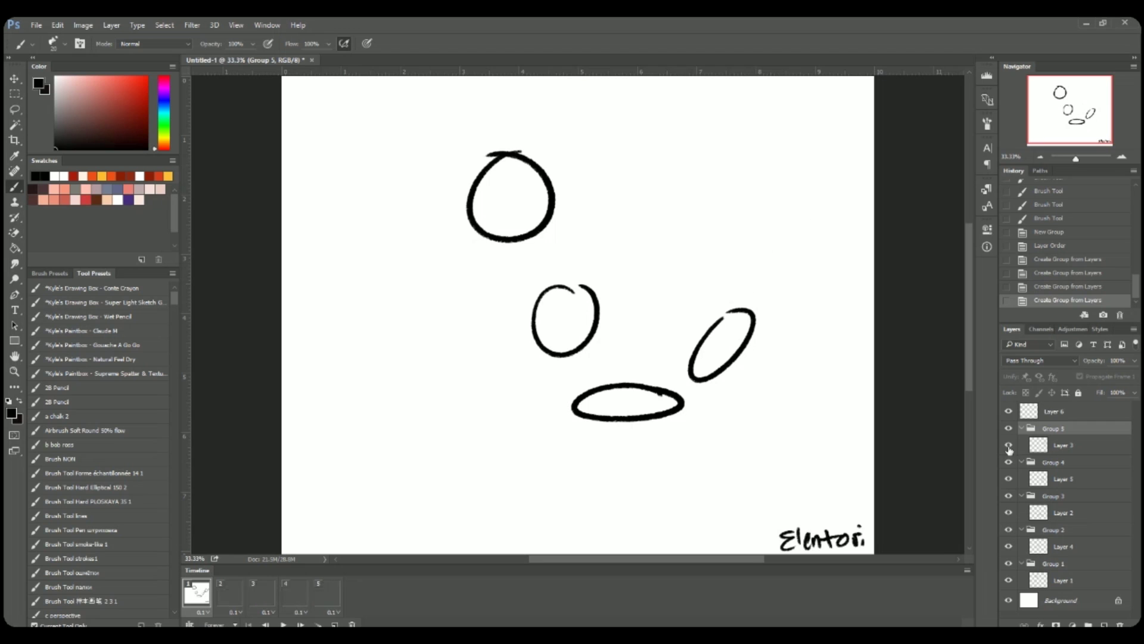
pyautogui.moveTo(1008, 428); pyautogui.dragTo(1012, 530)
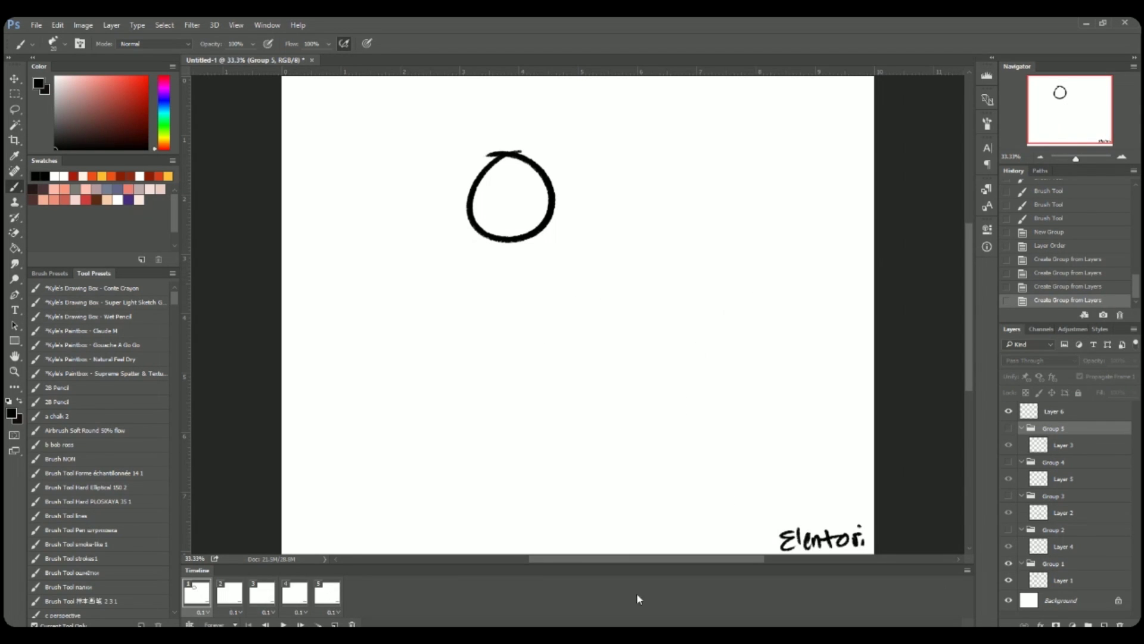
# Step: Show Group 2, 3, 4 and 5 on frames 2–5 respectively, ending back on frame 1
pyautogui.click(218, 593)
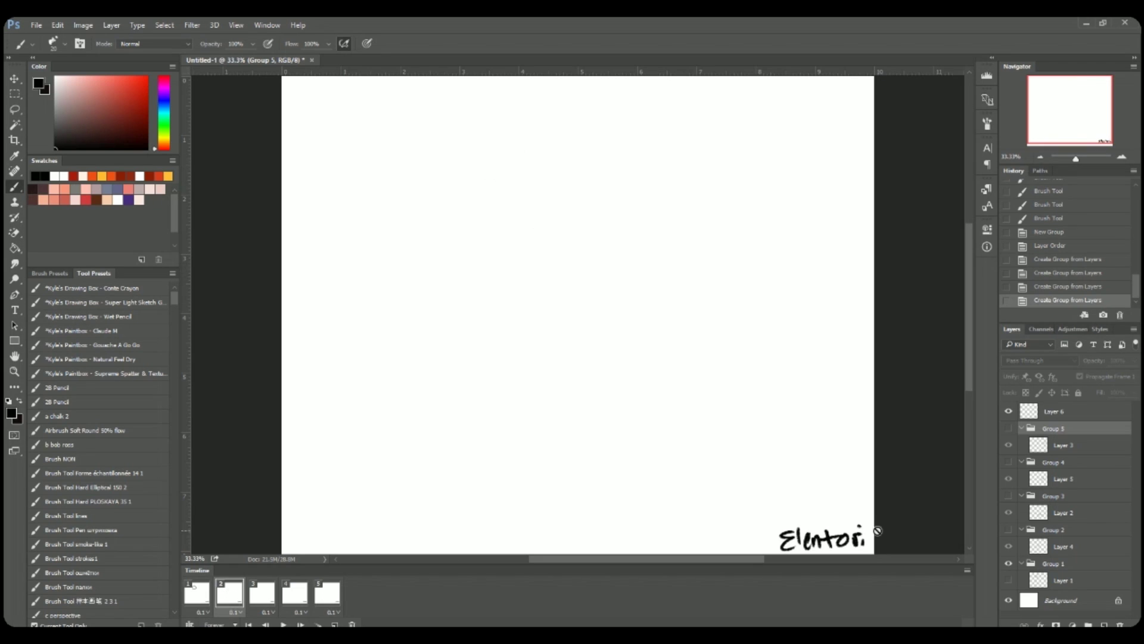
pyautogui.click(1008, 530)
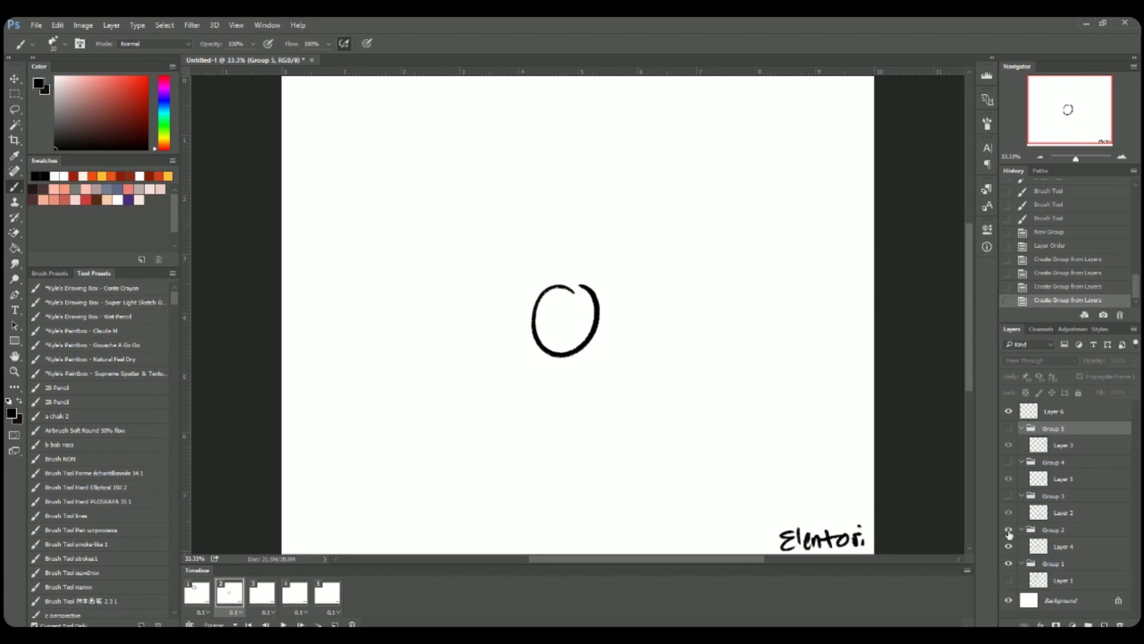
pyautogui.click(262, 592)
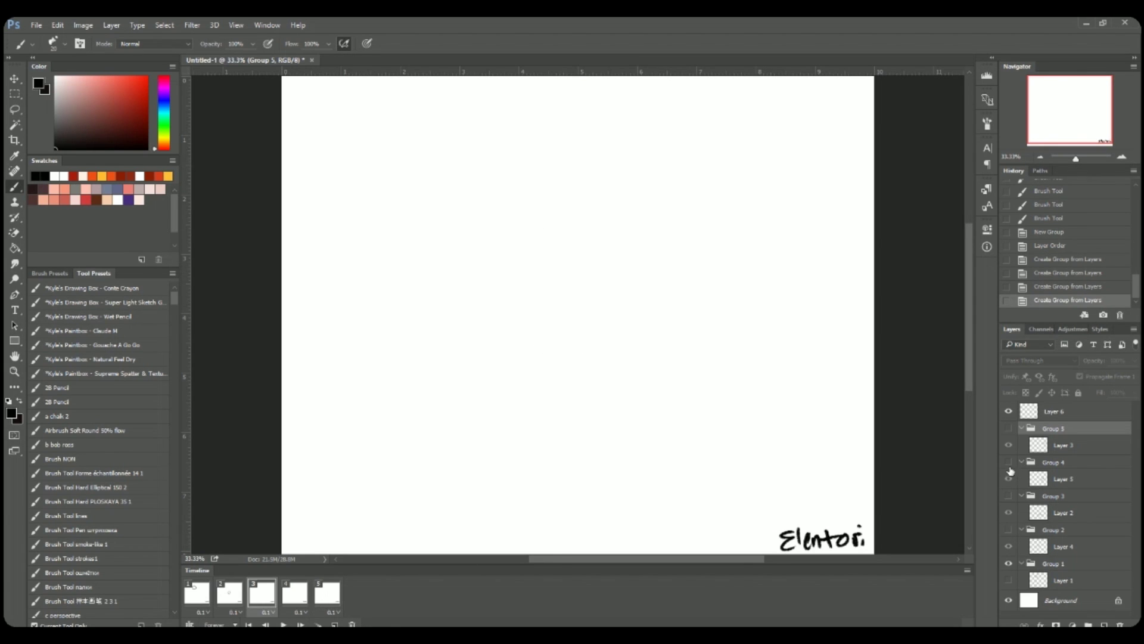
pyautogui.click(1009, 496)
pyautogui.click(295, 592)
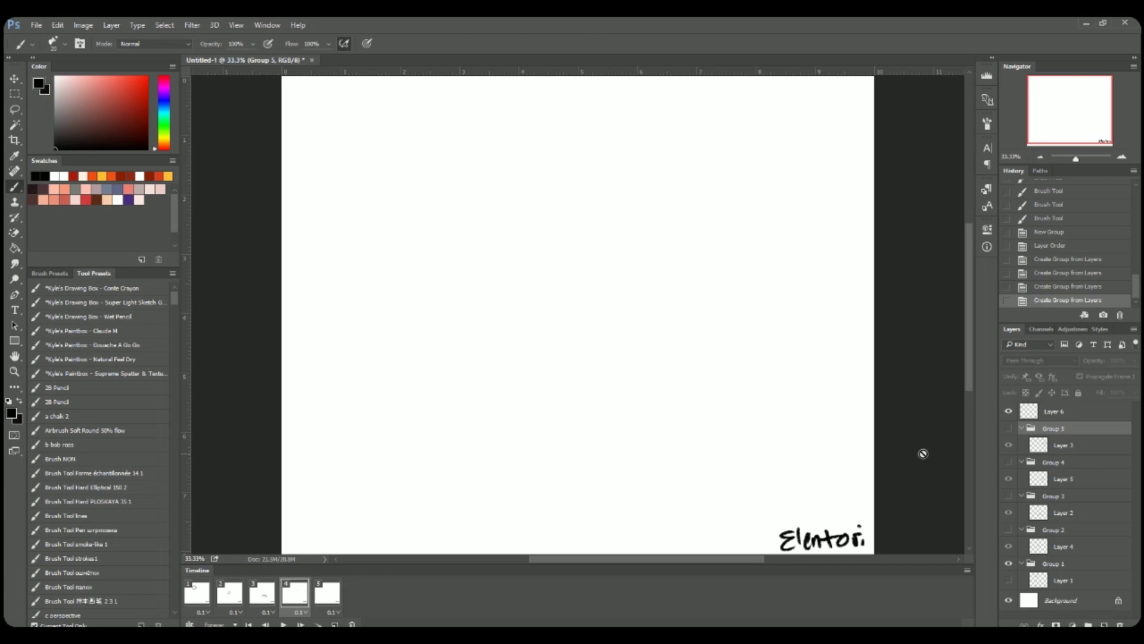
pyautogui.click(1009, 464)
pyautogui.click(327, 592)
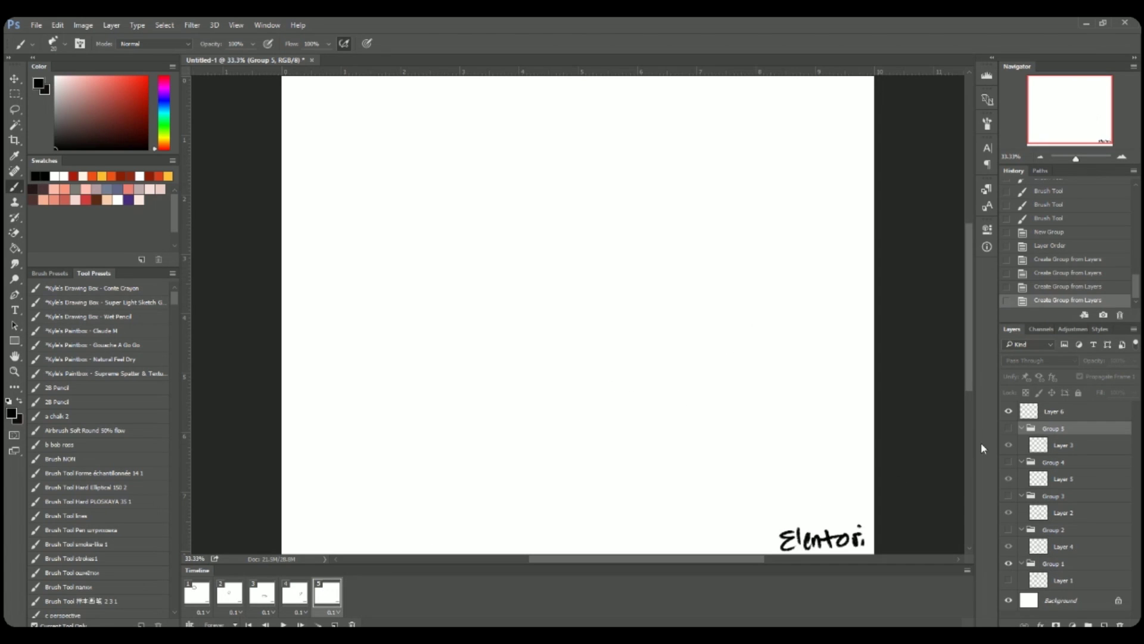
pyautogui.click(1008, 430)
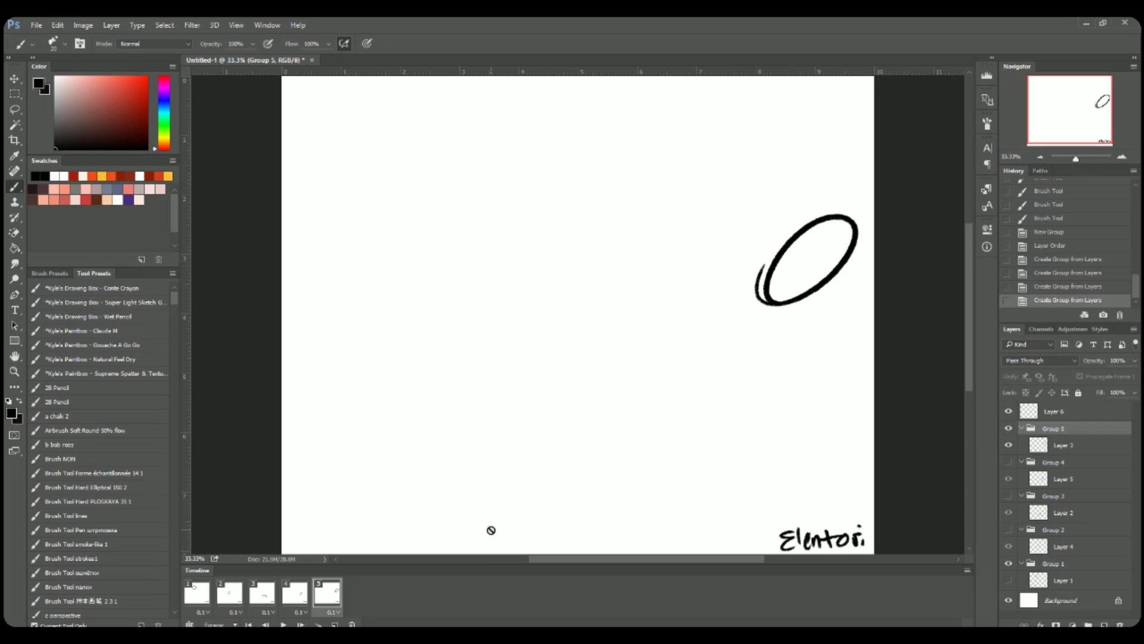
pyautogui.click(244, 596)
pyautogui.click(197, 593)
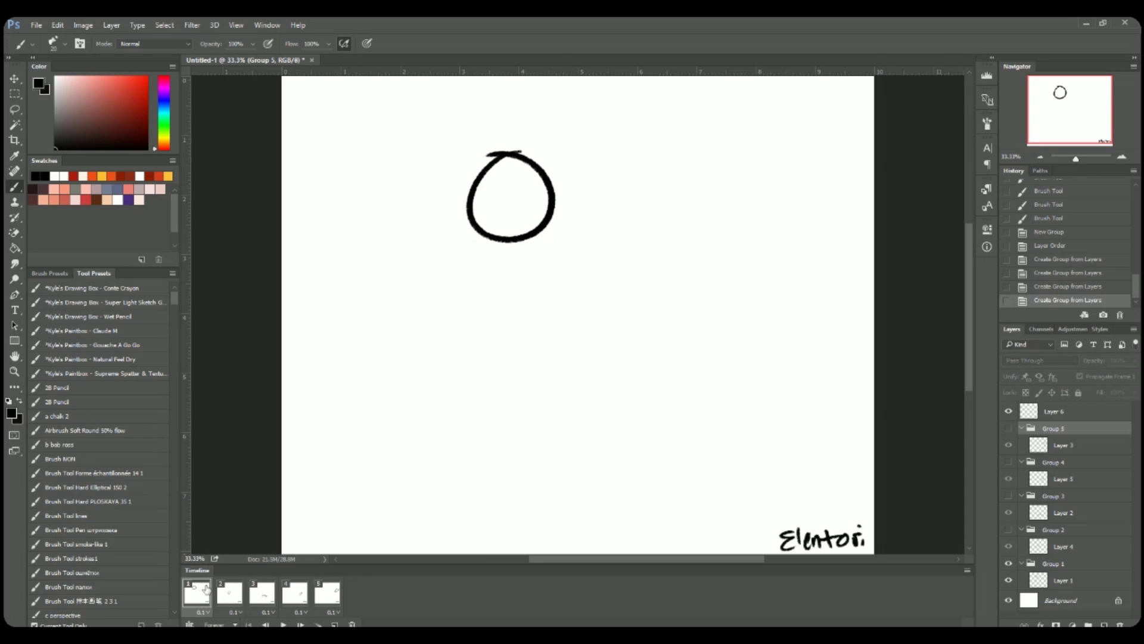
pyautogui.click(230, 593)
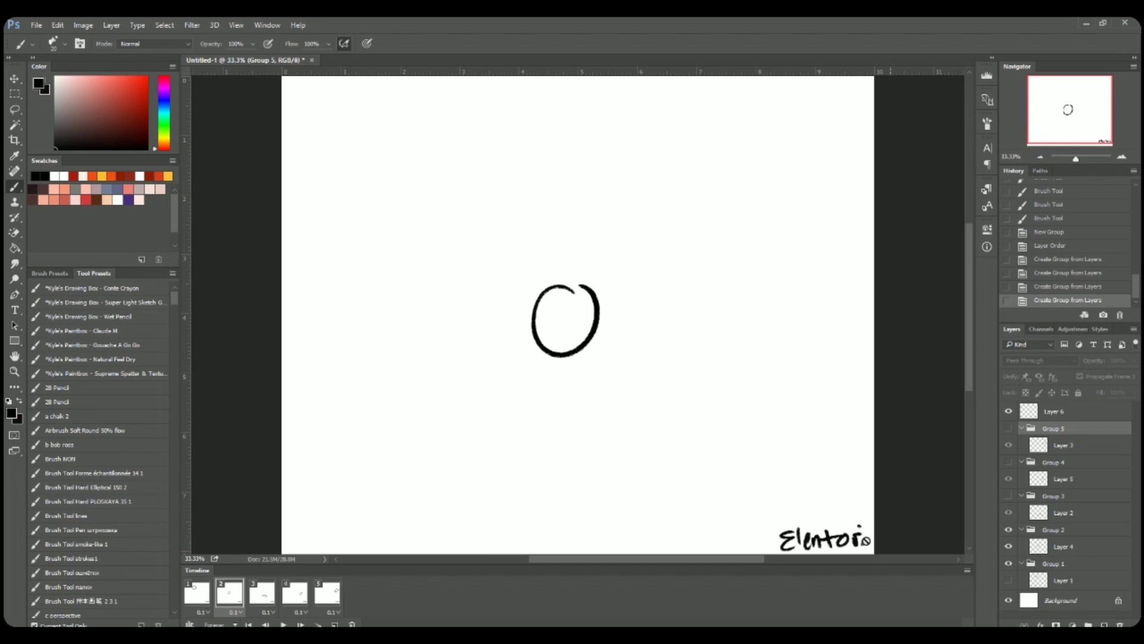
pyautogui.click(197, 592)
# Step: Add a new layer below Layer 1 in Group 1 and hatch the top circle red
pyautogui.click(1047, 578)
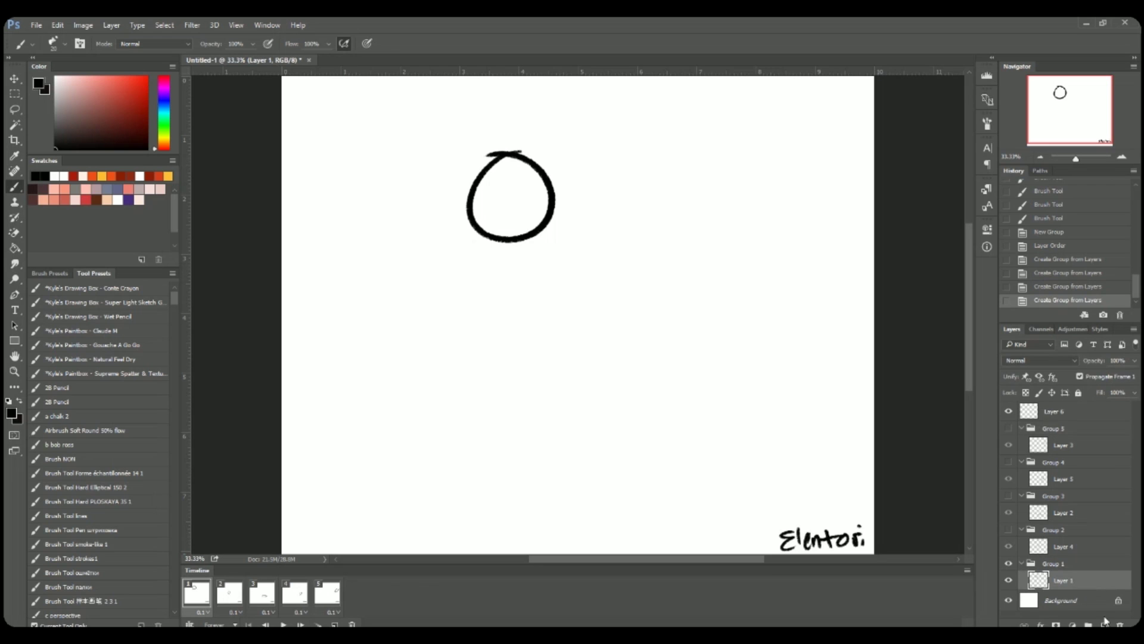
pyautogui.click(1105, 624)
pyautogui.moveTo(1085, 577); pyautogui.dragTo(1091, 604)
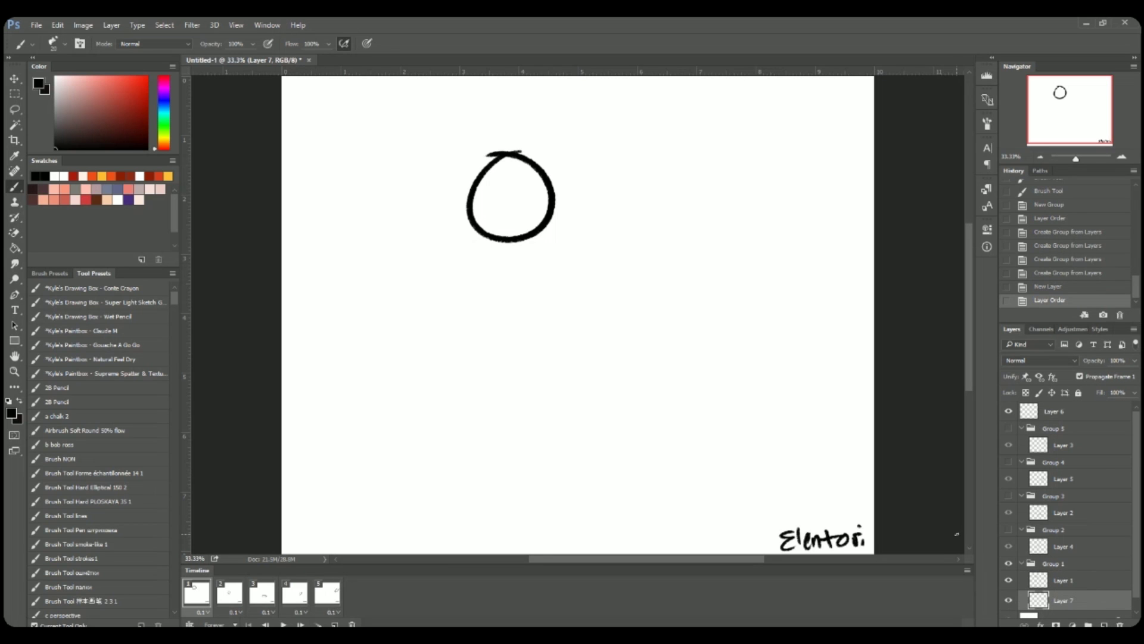
pyautogui.click(144, 78)
pyautogui.moveTo(476, 199)
pyautogui.mouseDown()
pyautogui.moveTo(495, 175)
pyautogui.moveTo(515, 200)
pyautogui.moveTo(524, 194)
pyautogui.moveTo(524, 228)
pyautogui.moveTo(544, 190)
pyautogui.moveTo(540, 221)
pyautogui.mouseUp()
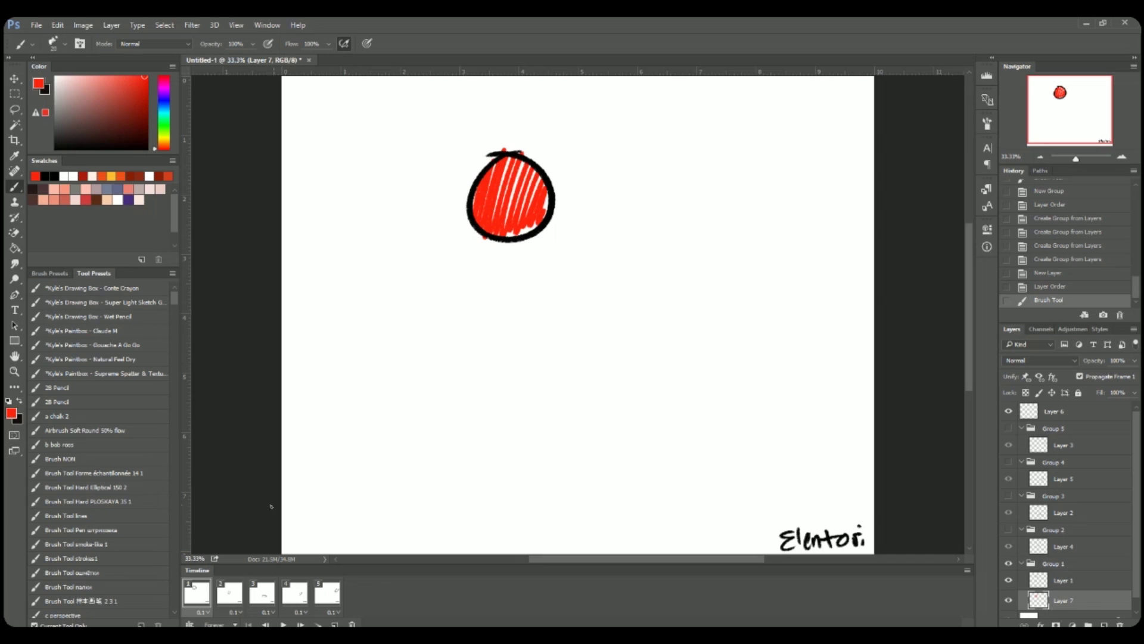
# Step: Hide Group 1's red hatching in frames 2 and 3
pyautogui.click(229, 591)
pyautogui.click(197, 592)
pyautogui.click(241, 590)
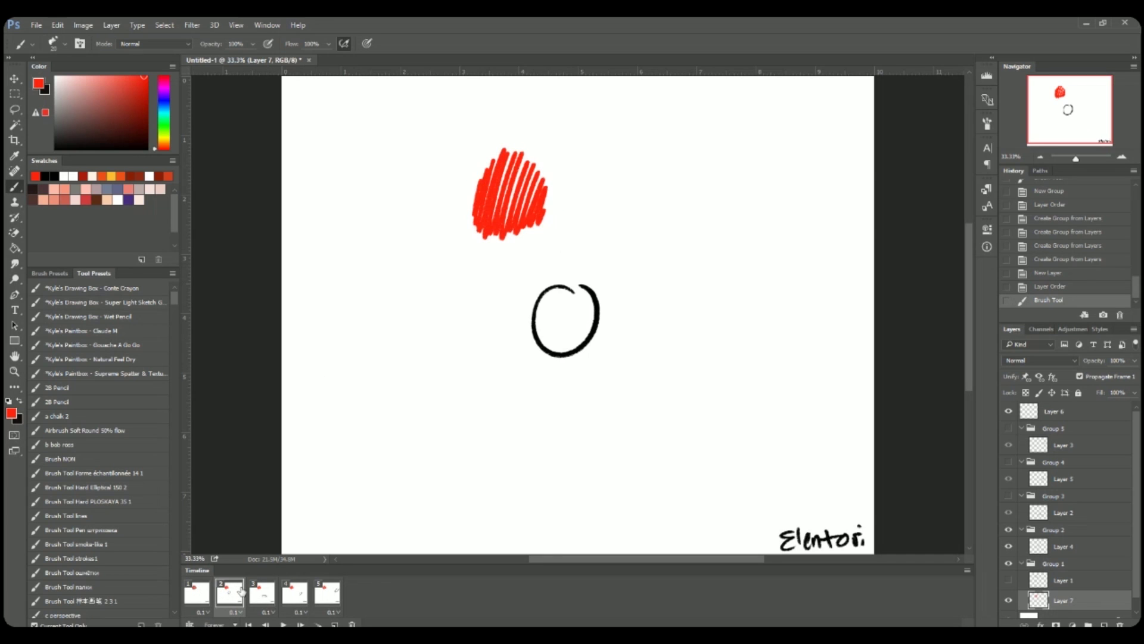
pyautogui.scroll(-1, 1025, 568)
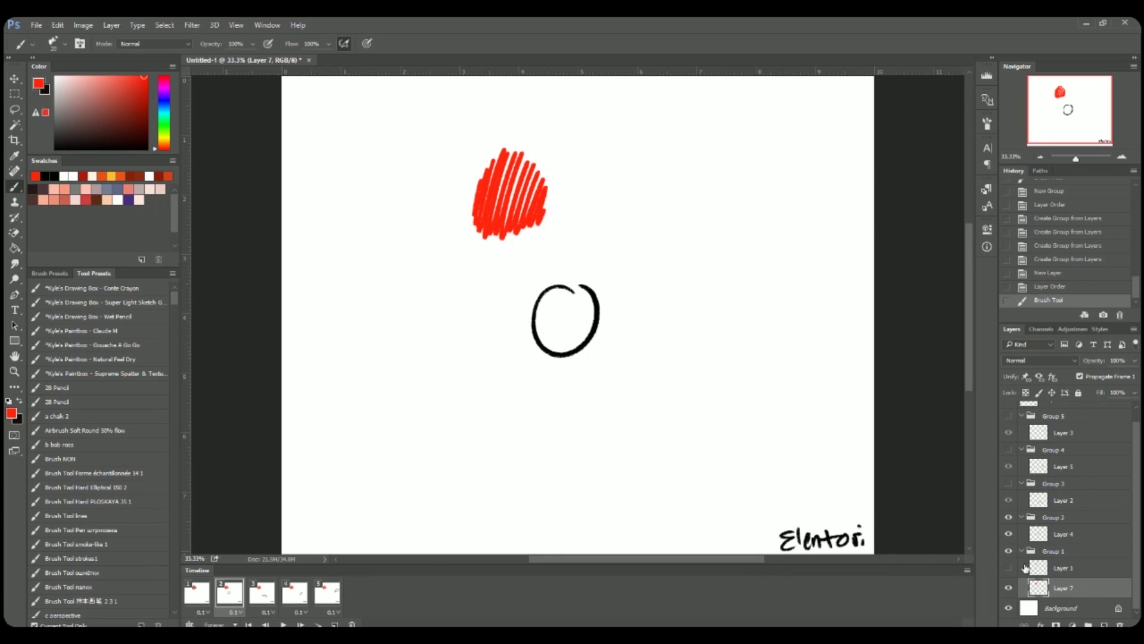
pyautogui.click(1008, 567)
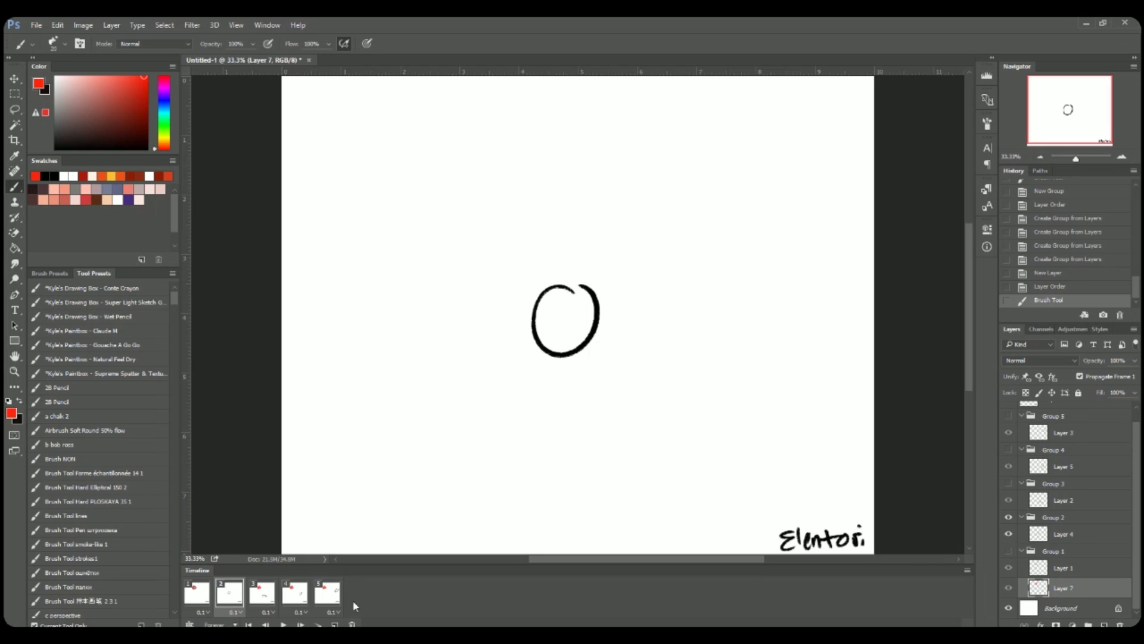
pyautogui.click(262, 593)
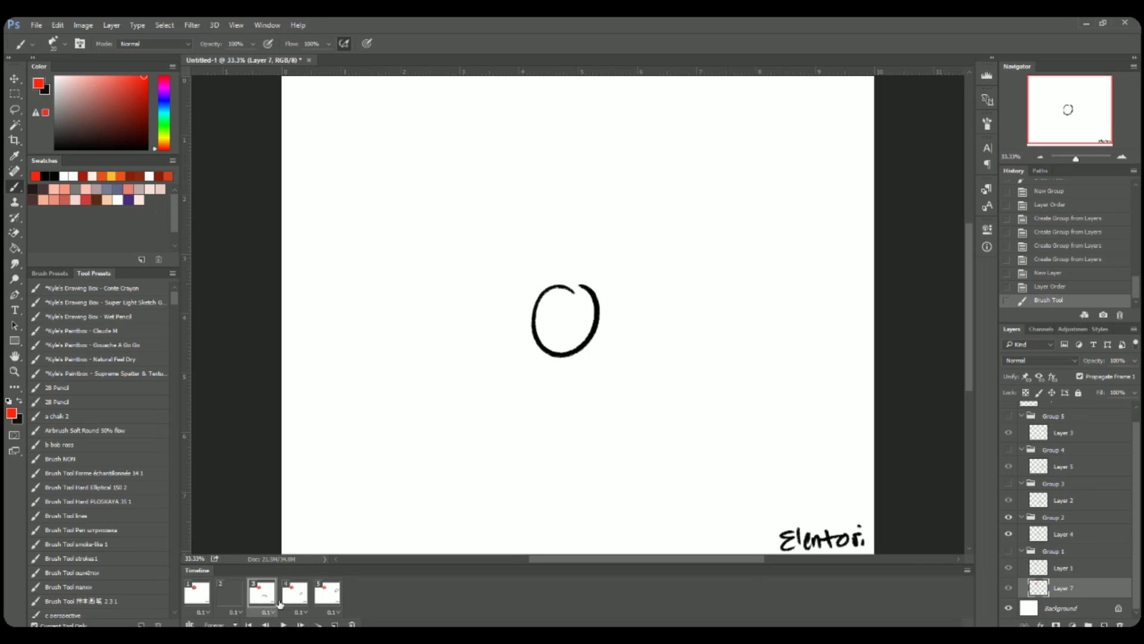
pyautogui.click(1007, 554)
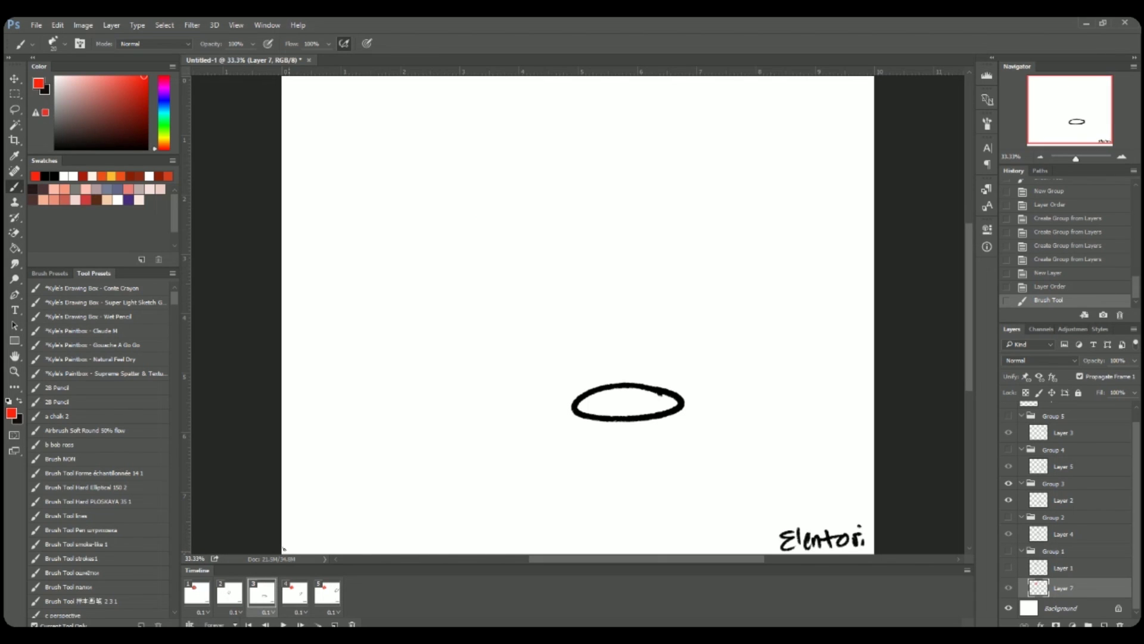
# Step: Hide Group 1's red hatching in frames 4 and 5, then return to frame 2
pyautogui.click(295, 590)
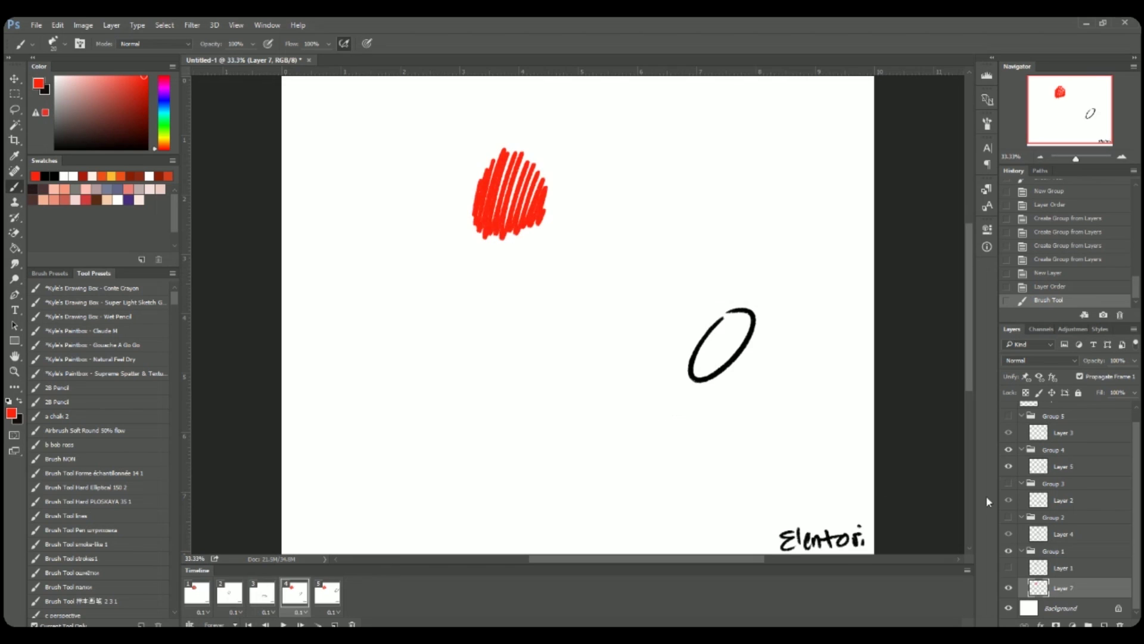
pyautogui.click(1008, 552)
pyautogui.scroll(1, 1018, 514)
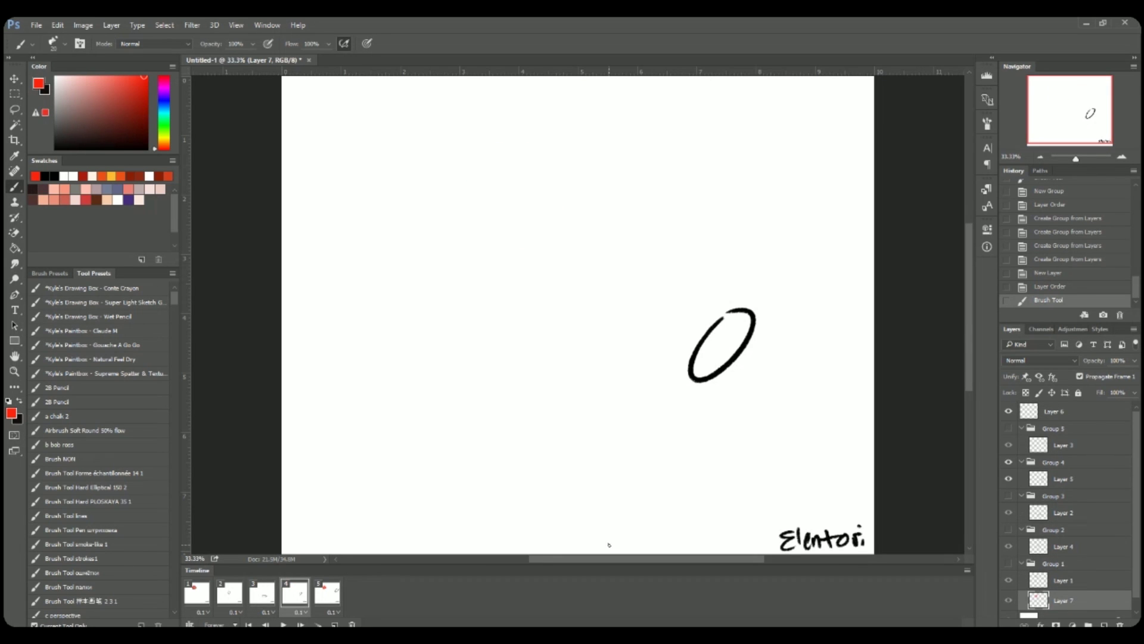
pyautogui.click(334, 591)
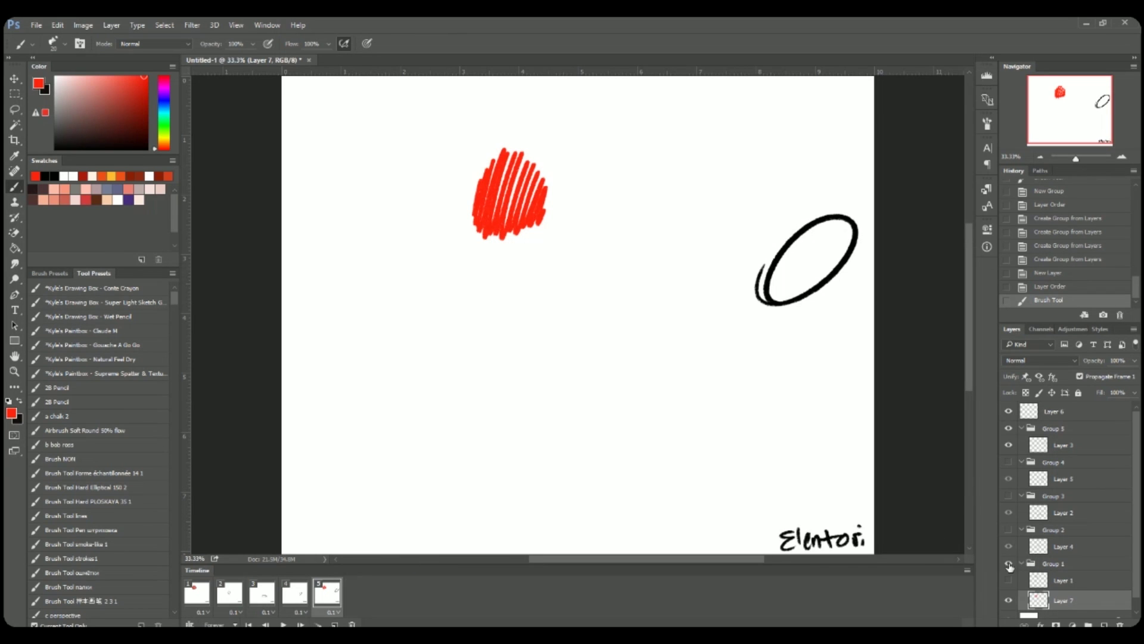
pyautogui.click(1009, 564)
pyautogui.click(242, 592)
pyautogui.click(261, 593)
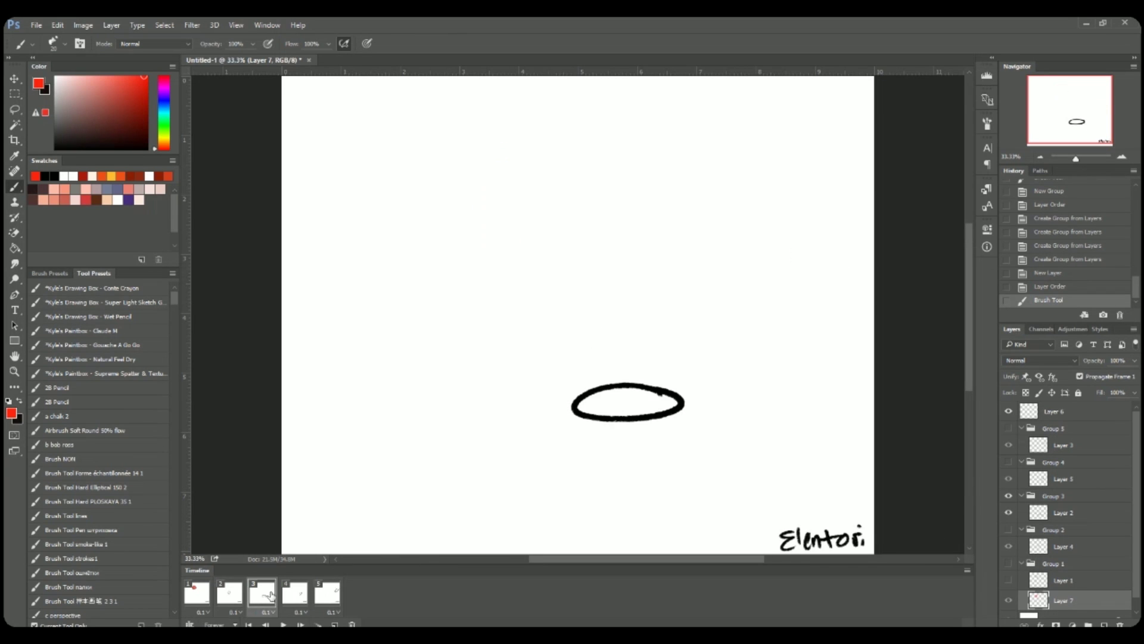
pyautogui.click(220, 591)
# Step: In frame 2, add a layer below Layer 4 and hatch the ball blue
pyautogui.click(200, 592)
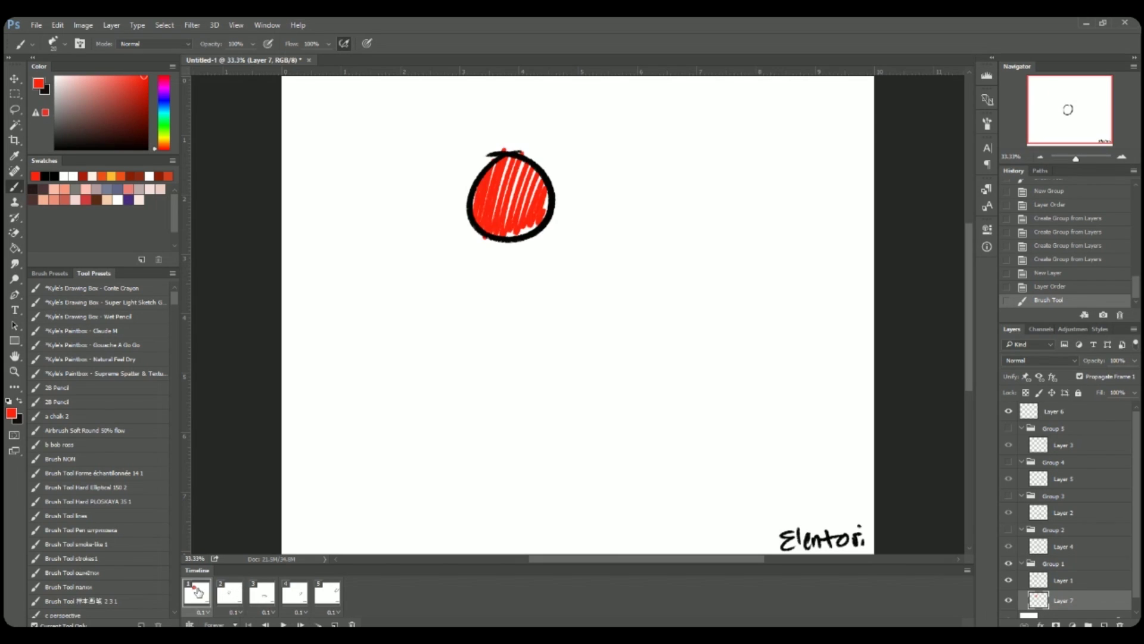
pyautogui.click(237, 596)
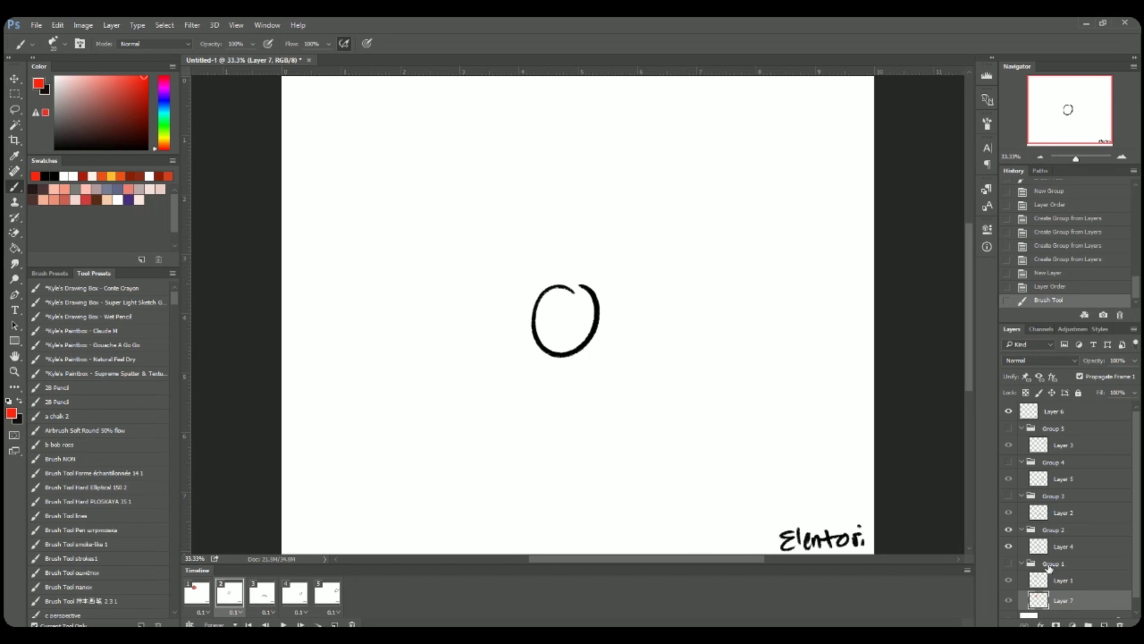
pyautogui.click(1064, 546)
pyautogui.click(1104, 625)
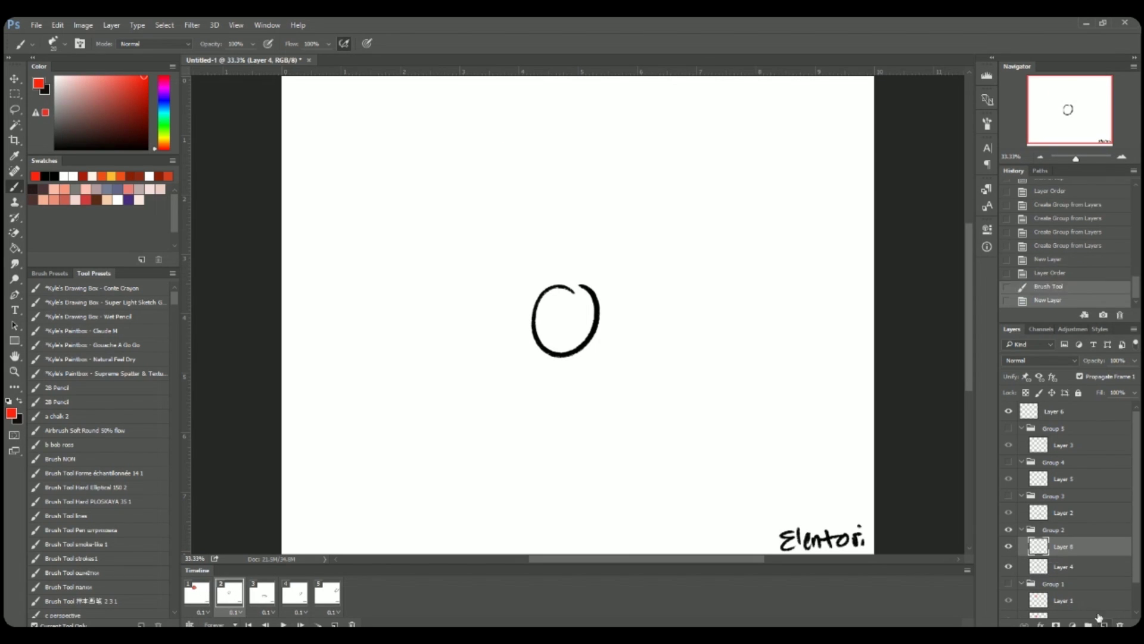
pyautogui.hotkey('ctrl', '[')
pyautogui.click(156, 101)
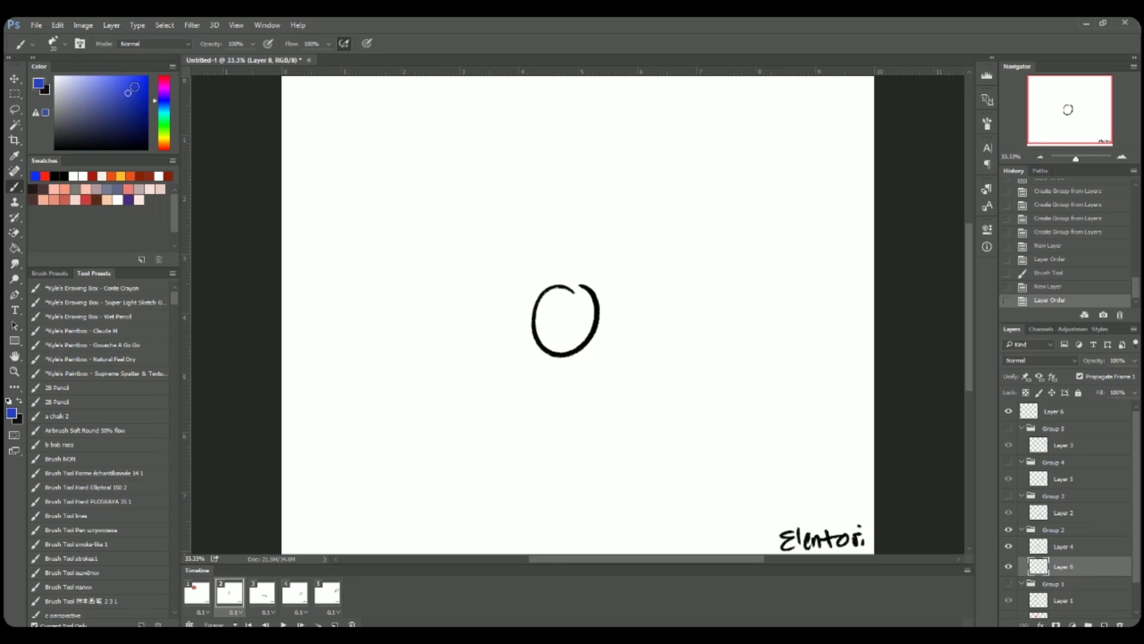
pyautogui.moveTo(537, 343)
pyautogui.mouseDown()
pyautogui.moveTo(566, 284)
pyautogui.moveTo(593, 309)
pyautogui.mouseUp()
# Step: In frame 3, add a layer below Layer 2 and hatch the flattened ellipse green
pyautogui.click(200, 594)
pyautogui.click(230, 595)
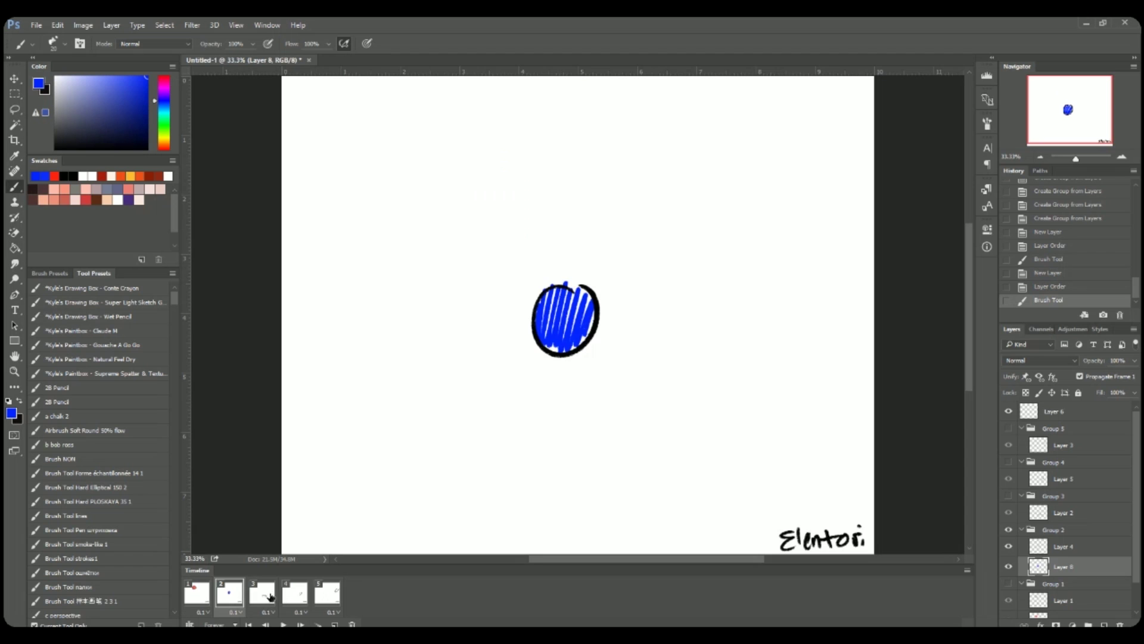
pyautogui.click(267, 597)
pyautogui.click(1061, 479)
pyautogui.click(1050, 511)
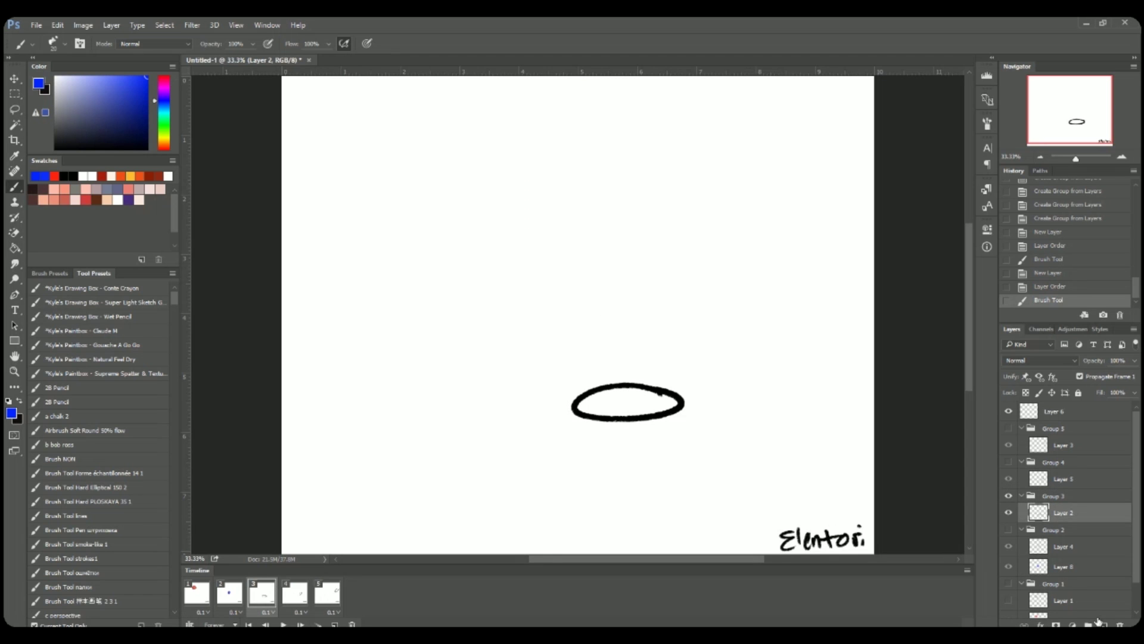
pyautogui.hotkey('ctrl', 'shift', 'alt', 'n')
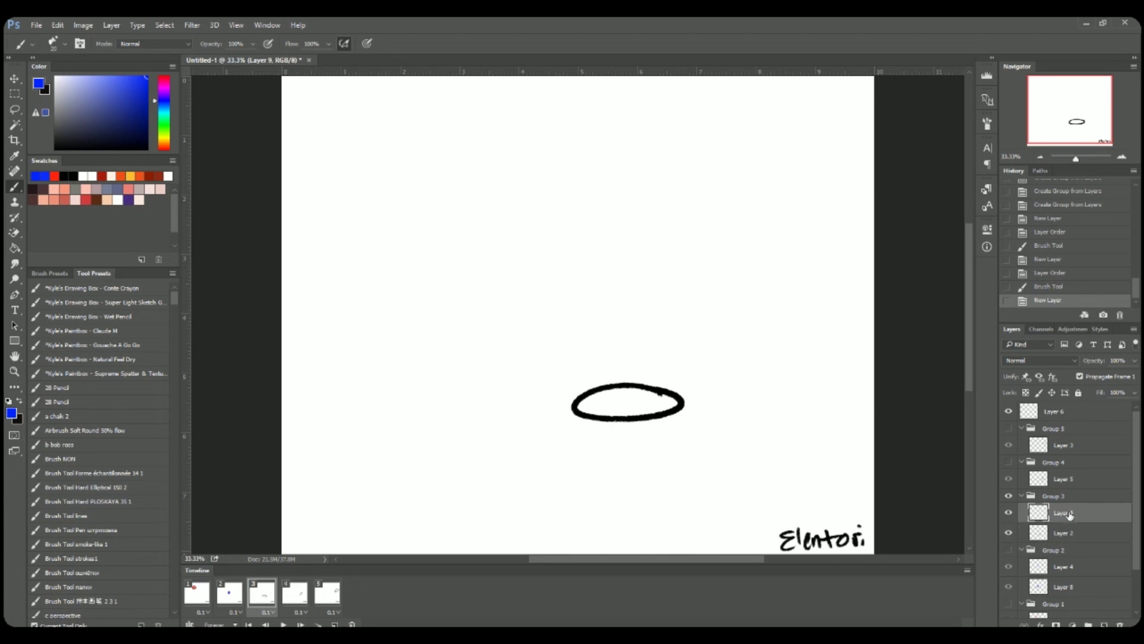
pyautogui.hotkey('ctrl', '[')
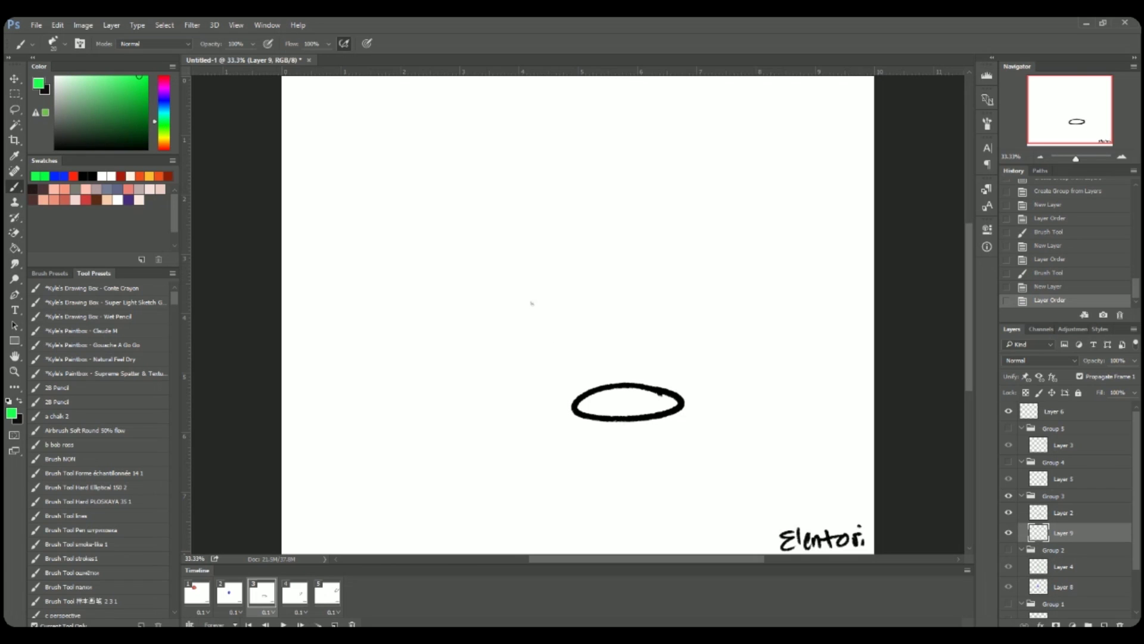
pyautogui.moveTo(577, 408)
pyautogui.mouseDown()
pyautogui.moveTo(623, 391)
pyautogui.moveTo(633, 408)
pyautogui.moveTo(645, 398)
pyautogui.moveTo(667, 411)
pyautogui.mouseUp()
# Step: Step through the frames to frame 4 and select Group 5
pyautogui.click(230, 592)
pyautogui.click(262, 592)
pyautogui.click(295, 592)
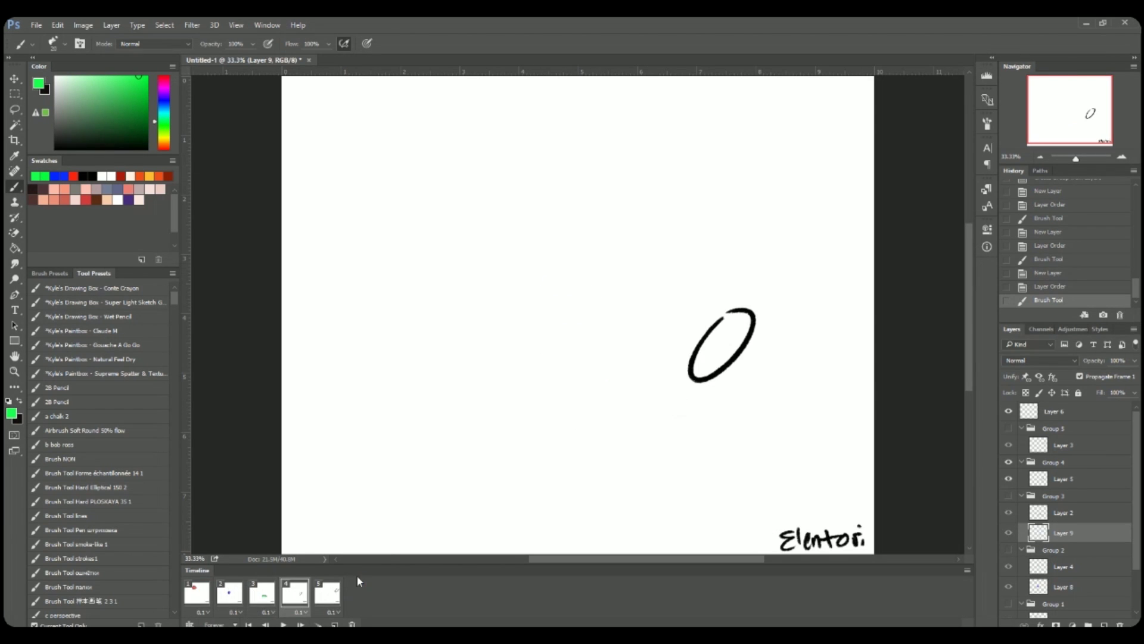
pyautogui.click(1037, 427)
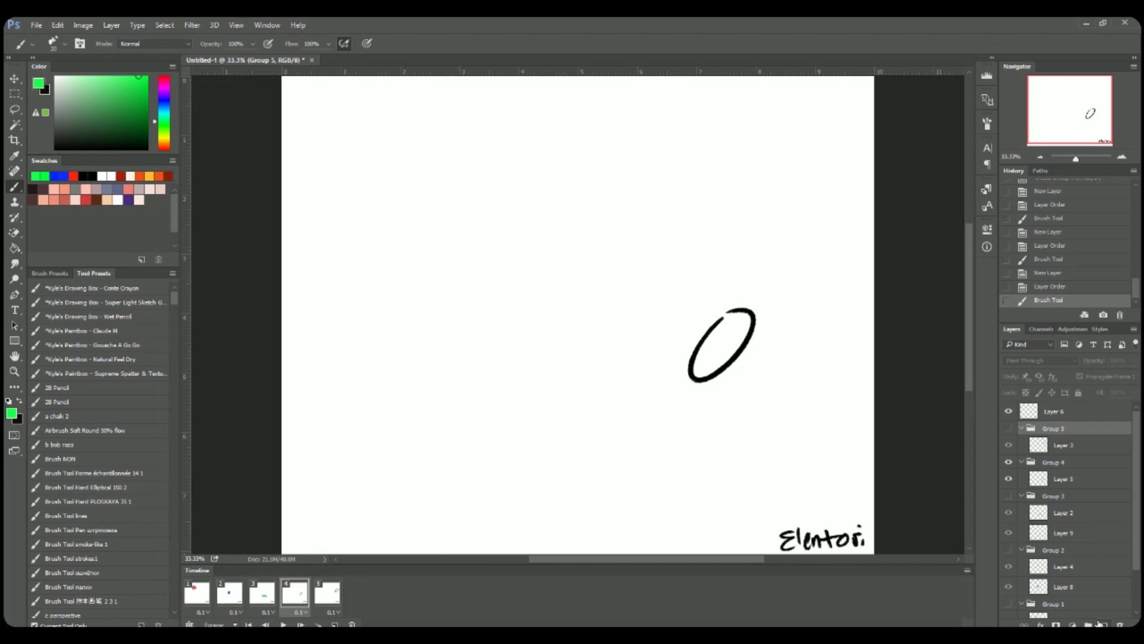
# Step: Add a new layer above Group 5 and compare the coloured balls across frames 1–5
pyautogui.click(1102, 624)
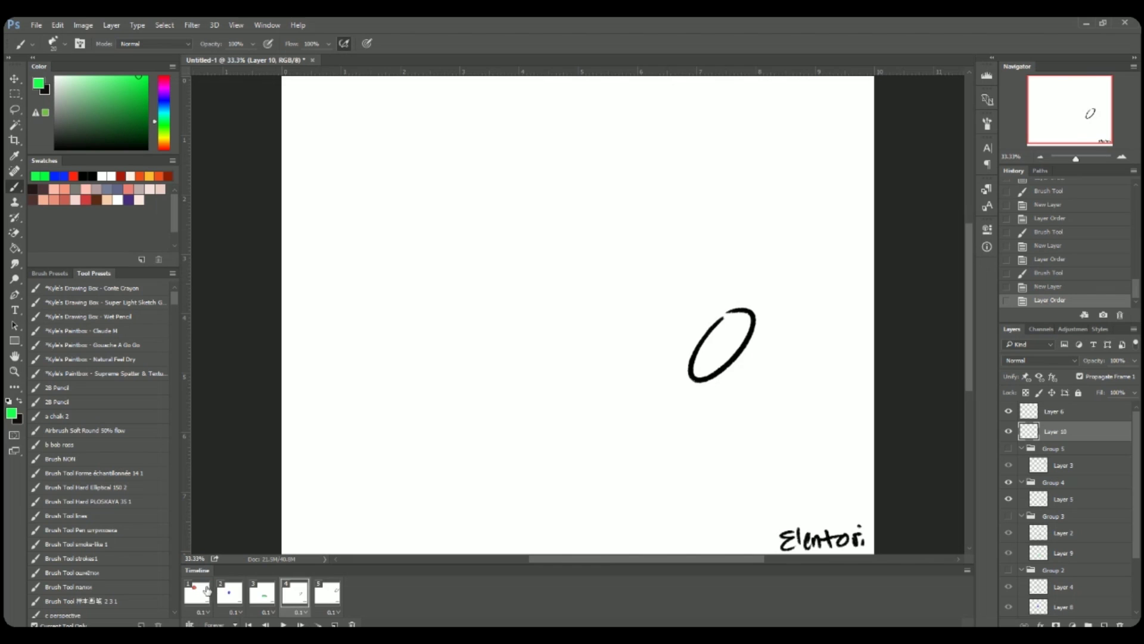
pyautogui.click(200, 593)
pyautogui.click(231, 596)
pyautogui.click(265, 596)
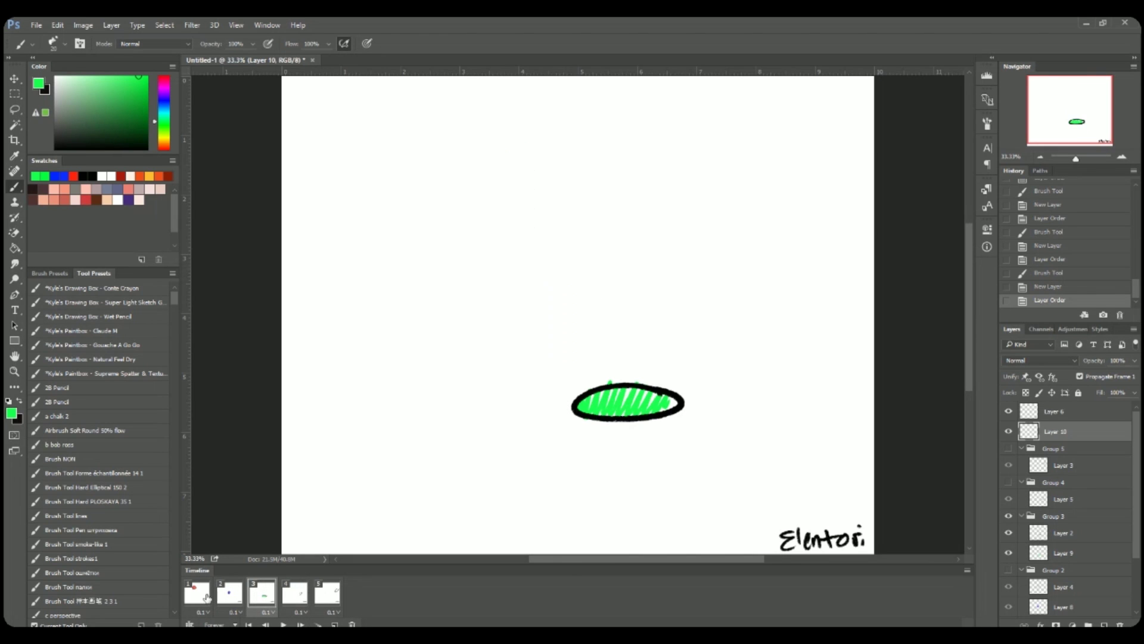
pyautogui.click(201, 594)
pyautogui.click(230, 596)
pyautogui.click(263, 596)
pyautogui.click(298, 593)
pyautogui.click(328, 593)
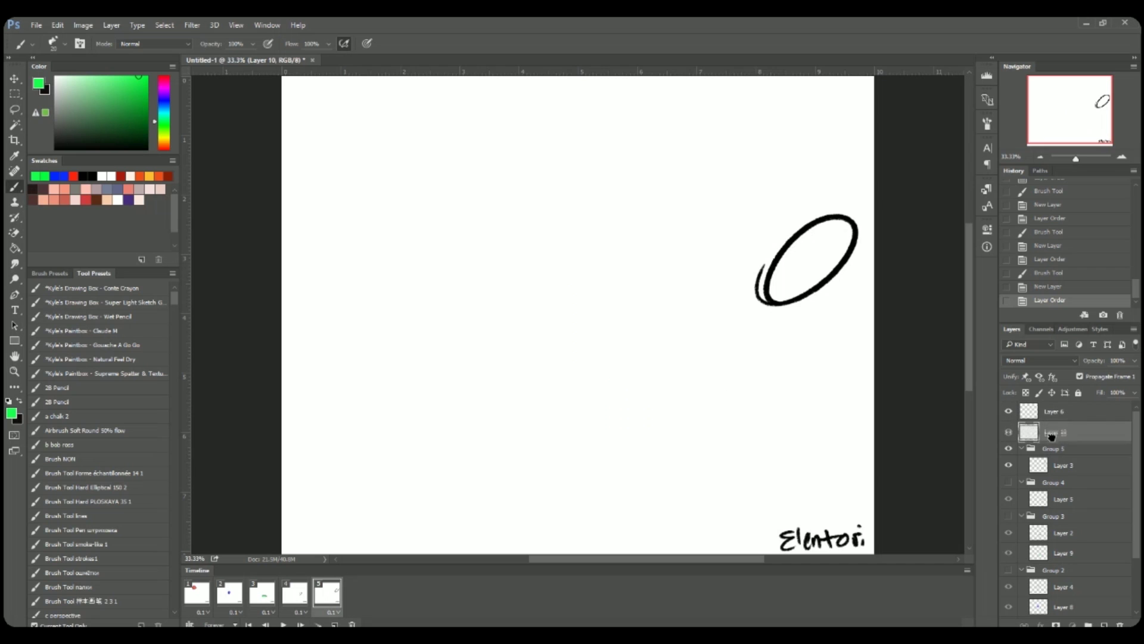
pyautogui.click(262, 596)
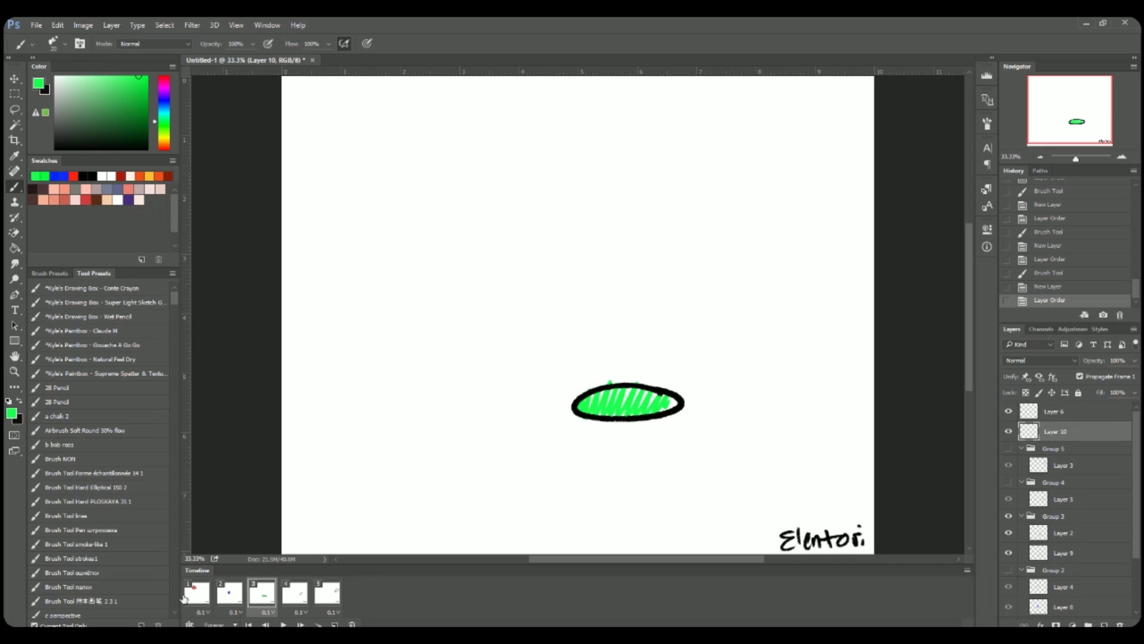
pyautogui.click(296, 596)
pyautogui.click(294, 596)
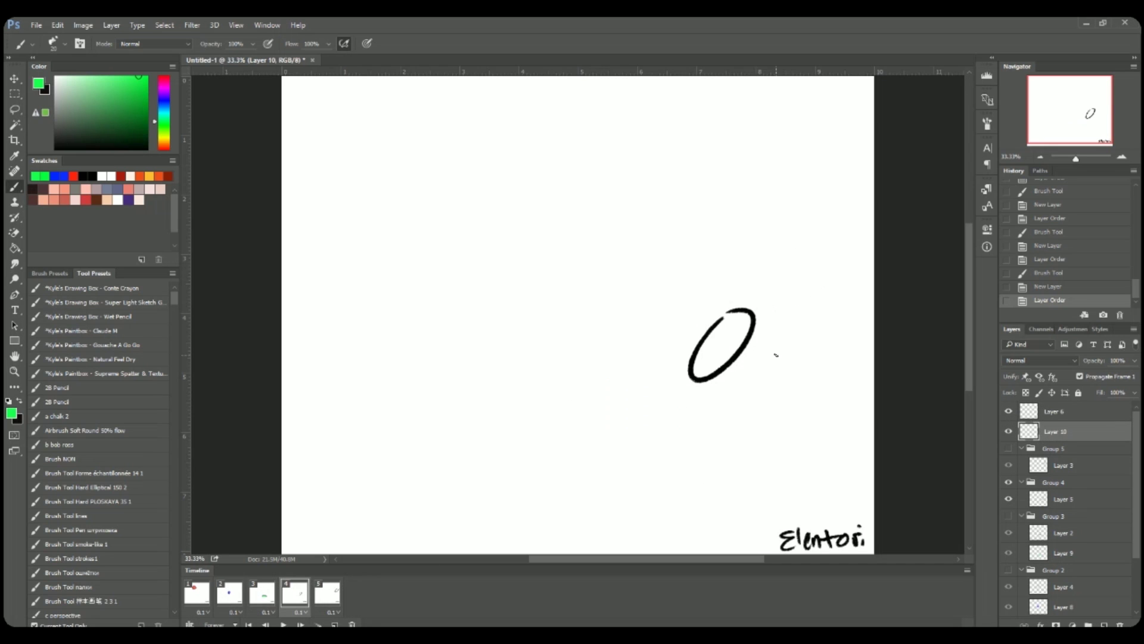
# Step: Handwrite a red 'Hello' on Layer 10, play the animation, then drag it into Group 3
pyautogui.moveTo(398, 280); pyautogui.dragTo(441, 319)
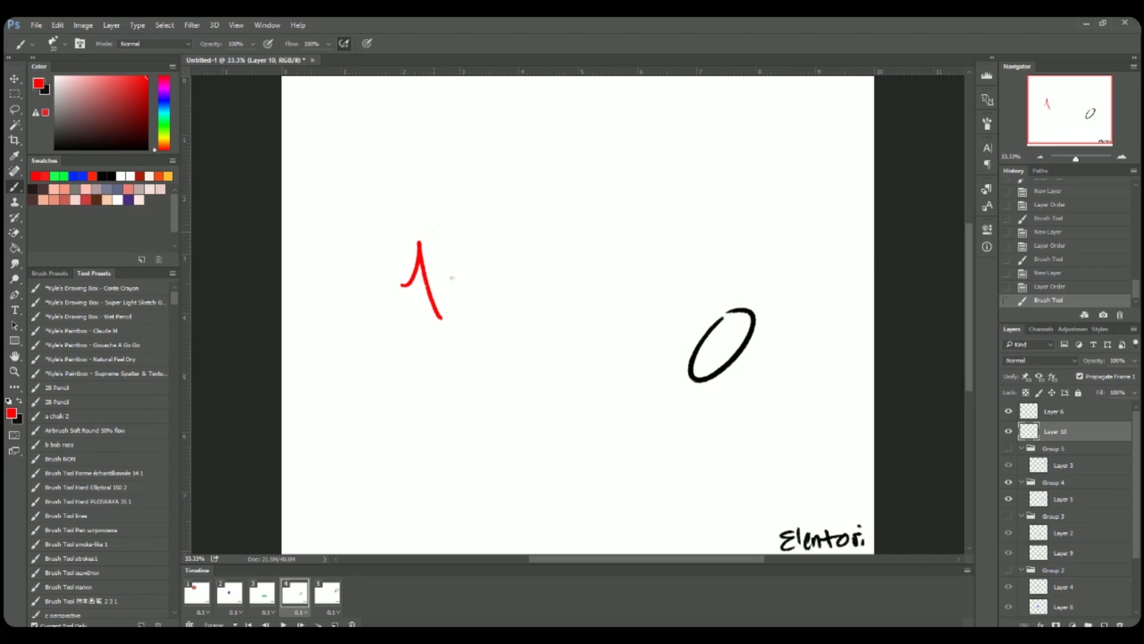
pyautogui.moveTo(453, 229); pyautogui.dragTo(424, 307)
pyautogui.moveTo(428, 289)
pyautogui.mouseDown()
pyautogui.moveTo(448, 271)
pyautogui.moveTo(477, 301)
pyautogui.mouseUp()
pyautogui.moveTo(495, 227); pyautogui.dragTo(493, 297)
pyautogui.moveTo(527, 226); pyautogui.dragTo(517, 232)
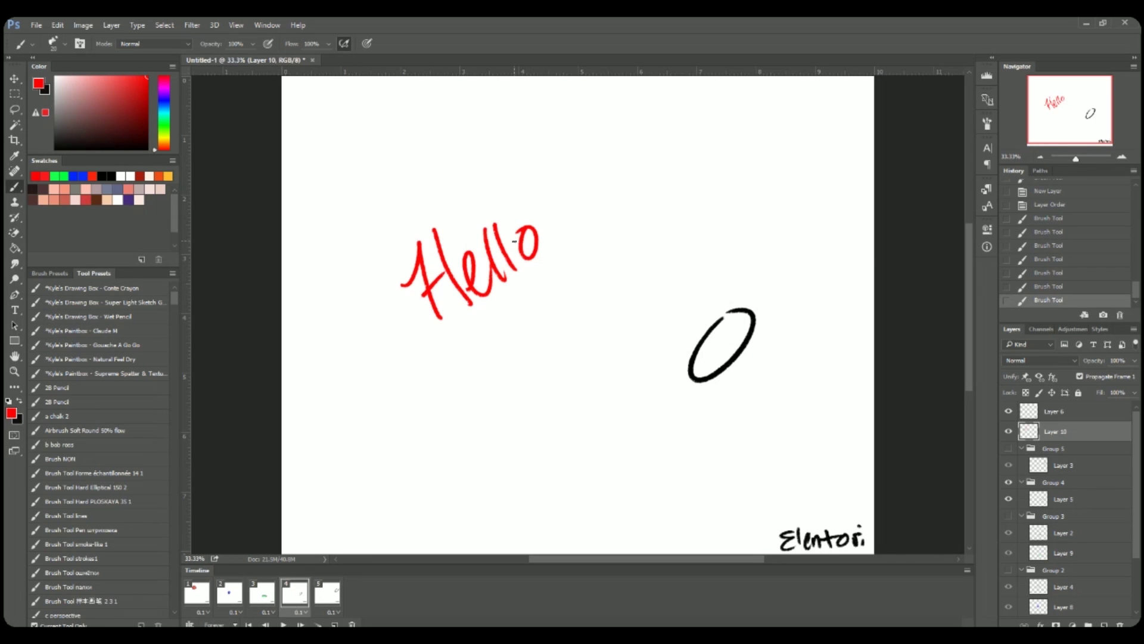
pyautogui.press('space')
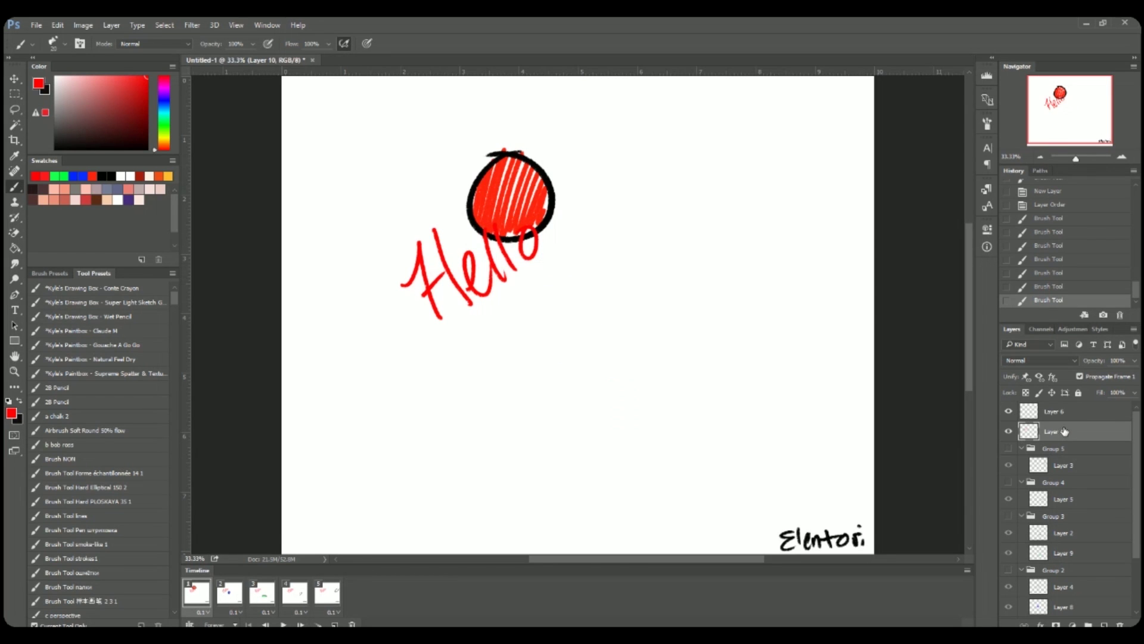
pyautogui.moveTo(1054, 435); pyautogui.dragTo(1057, 534)
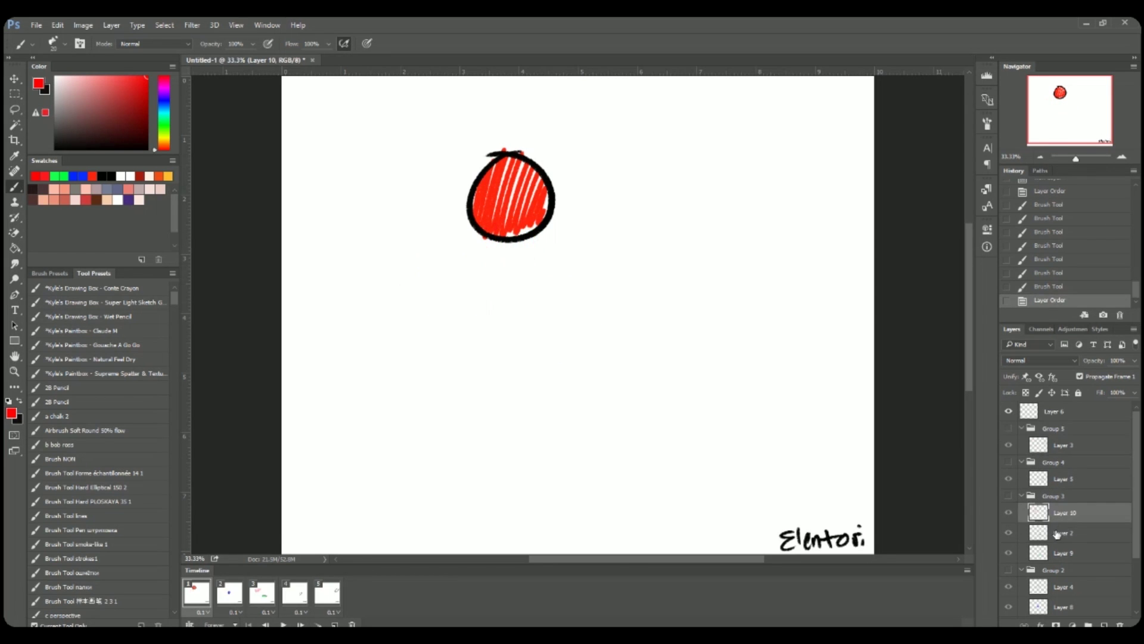
# Step: Preview Hello on frame 3, then delete Layer 10 and select Layer 5
pyautogui.click(263, 595)
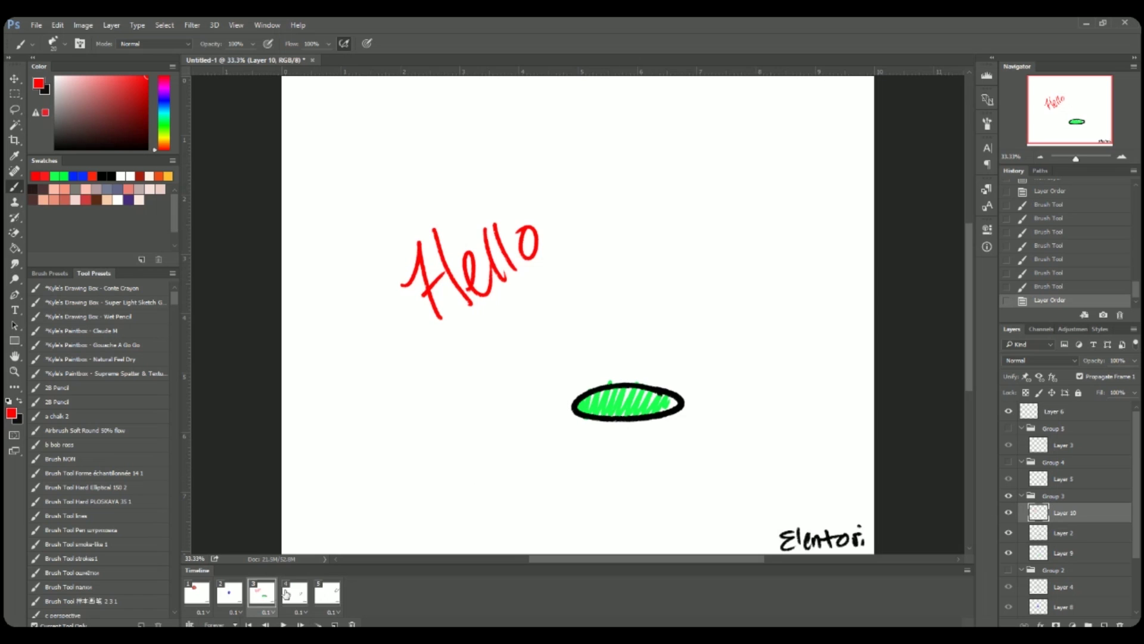
pyautogui.press('space')
pyautogui.moveTo(1063, 513); pyautogui.dragTo(1120, 624)
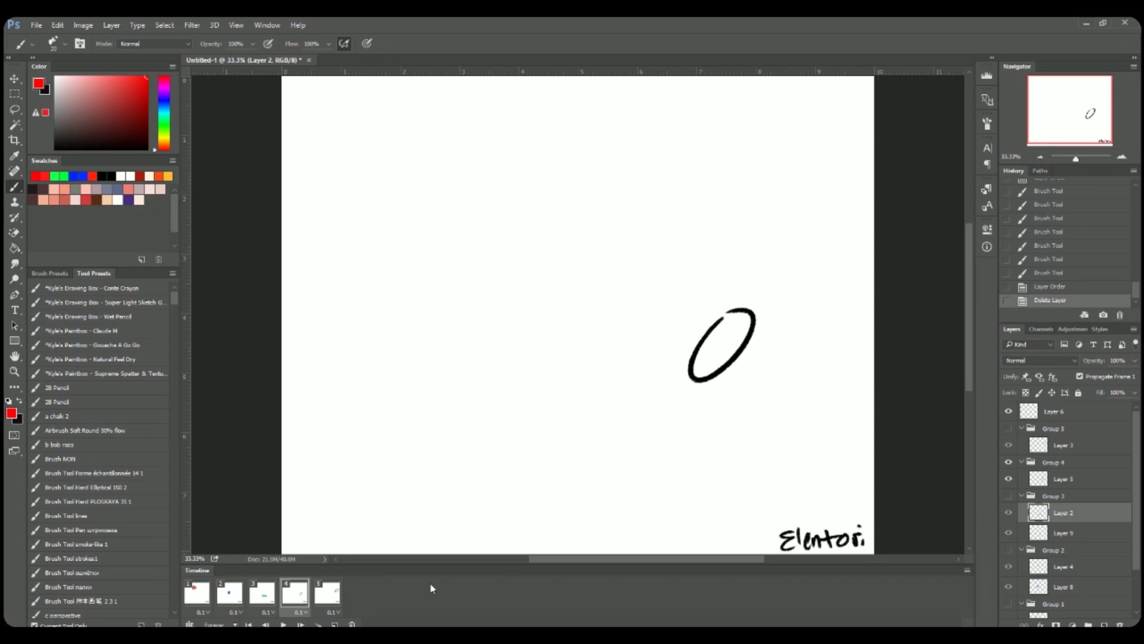
pyautogui.click(1067, 483)
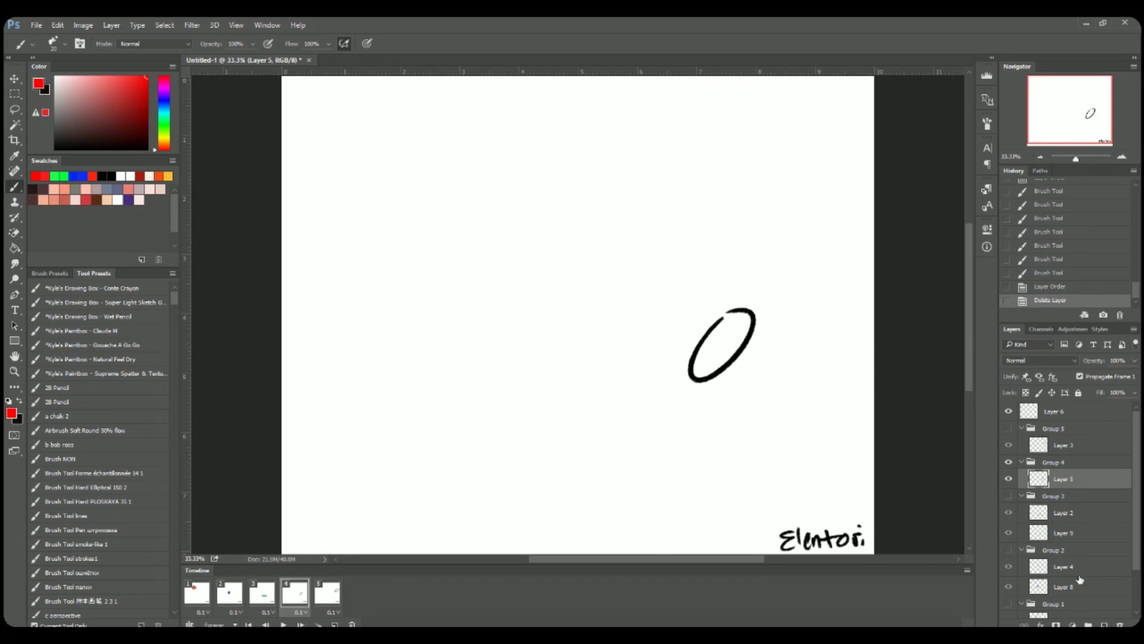
# Step: On a new layer under Layer 5, hatch frame 4's oval orange and add orange speed lines
pyautogui.click(1104, 624)
pyautogui.hotkey('ctrl', '[')
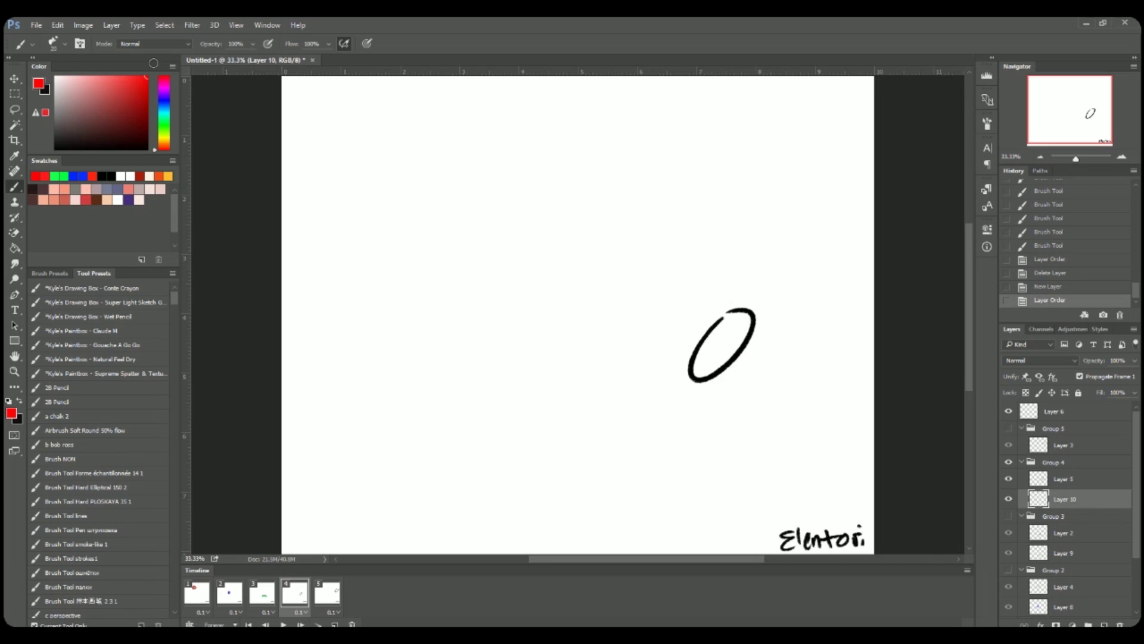
pyautogui.click(166, 147)
pyautogui.click(166, 149)
pyautogui.moveTo(694, 375)
pyautogui.mouseDown()
pyautogui.moveTo(703, 334)
pyautogui.moveTo(742, 319)
pyautogui.mouseUp()
pyautogui.moveTo(641, 358); pyautogui.dragTo(678, 360)
pyautogui.moveTo(651, 397)
pyautogui.mouseDown()
pyautogui.moveTo(661, 380)
pyautogui.moveTo(686, 384)
pyautogui.mouseUp()
pyautogui.moveTo(698, 408); pyautogui.dragTo(706, 390)
pyautogui.moveTo(711, 410); pyautogui.dragTo(722, 382)
# Step: In frame 5, add a layer beneath Layer 3 and scribble blue inside the ellipse
pyautogui.press('Right')
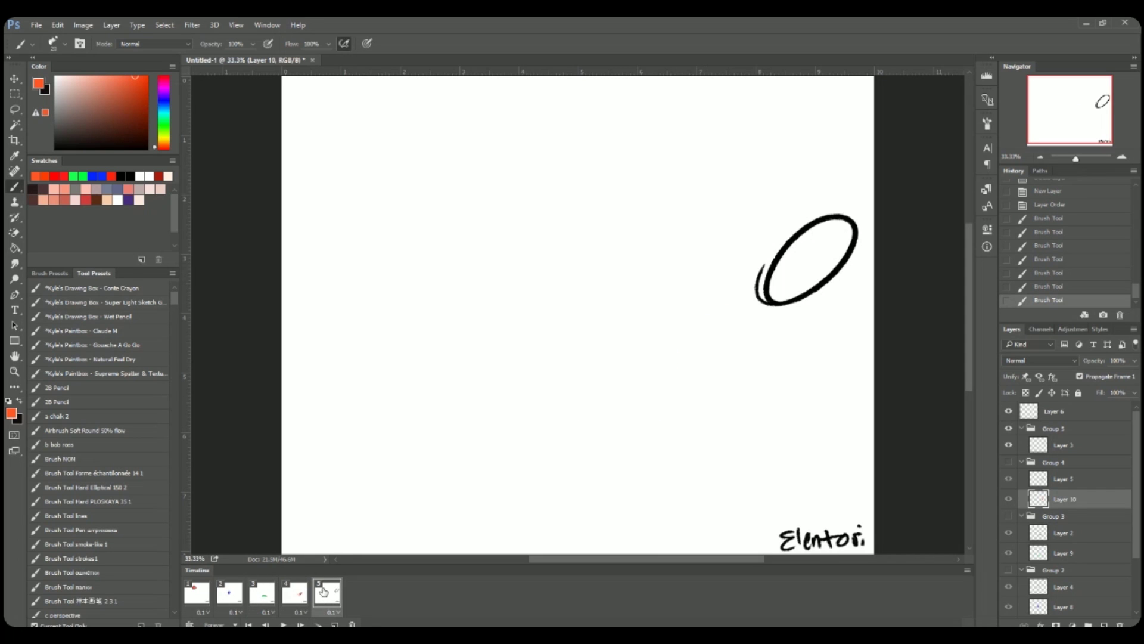
pyautogui.click(1064, 445)
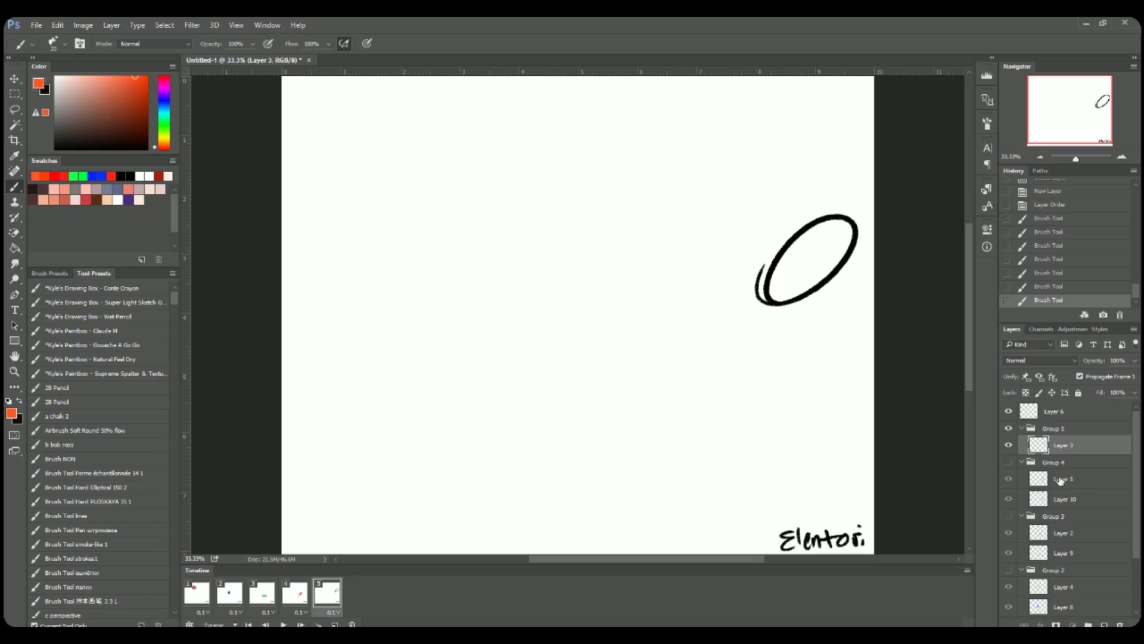
pyautogui.click(1104, 624)
pyautogui.moveTo(1061, 448); pyautogui.dragTo(1079, 432)
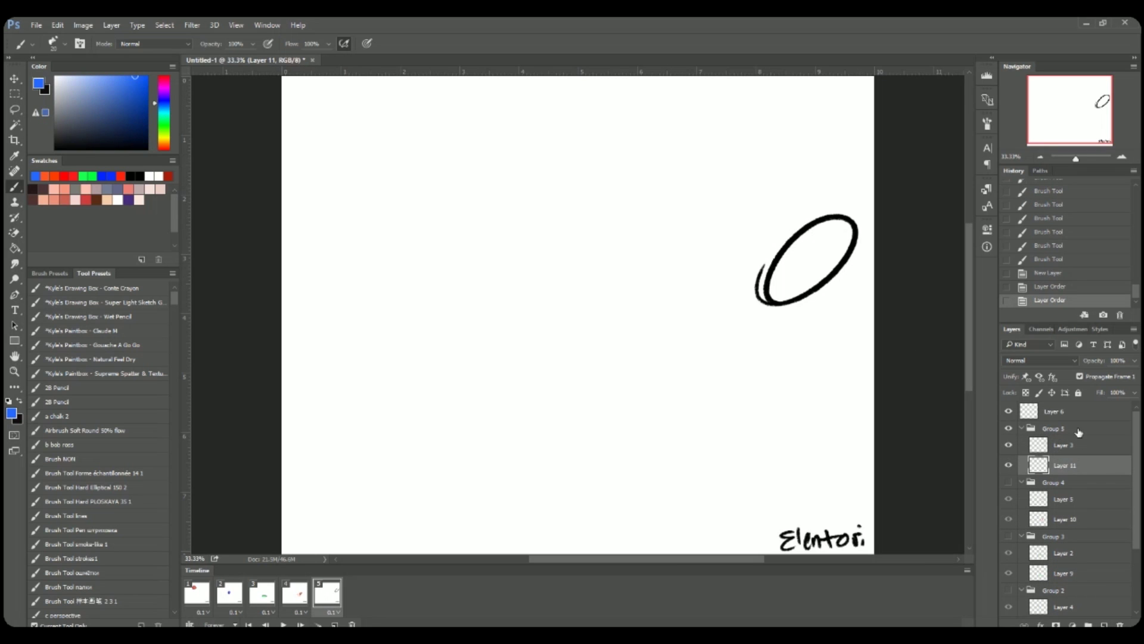
pyautogui.moveTo(770, 295)
pyautogui.mouseDown()
pyautogui.moveTo(799, 239)
pyautogui.moveTo(834, 223)
pyautogui.moveTo(826, 247)
pyautogui.mouseUp()
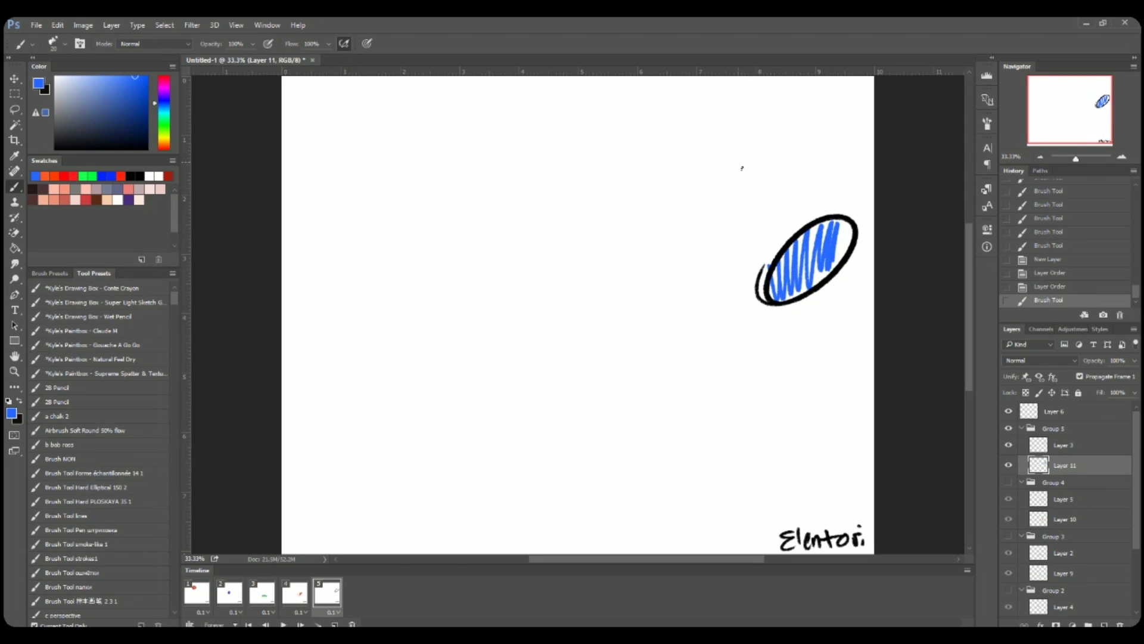
# Step: Back on frame 4, select Layer 10, drag on the canvas, then play and stop the animation
pyautogui.click(291, 590)
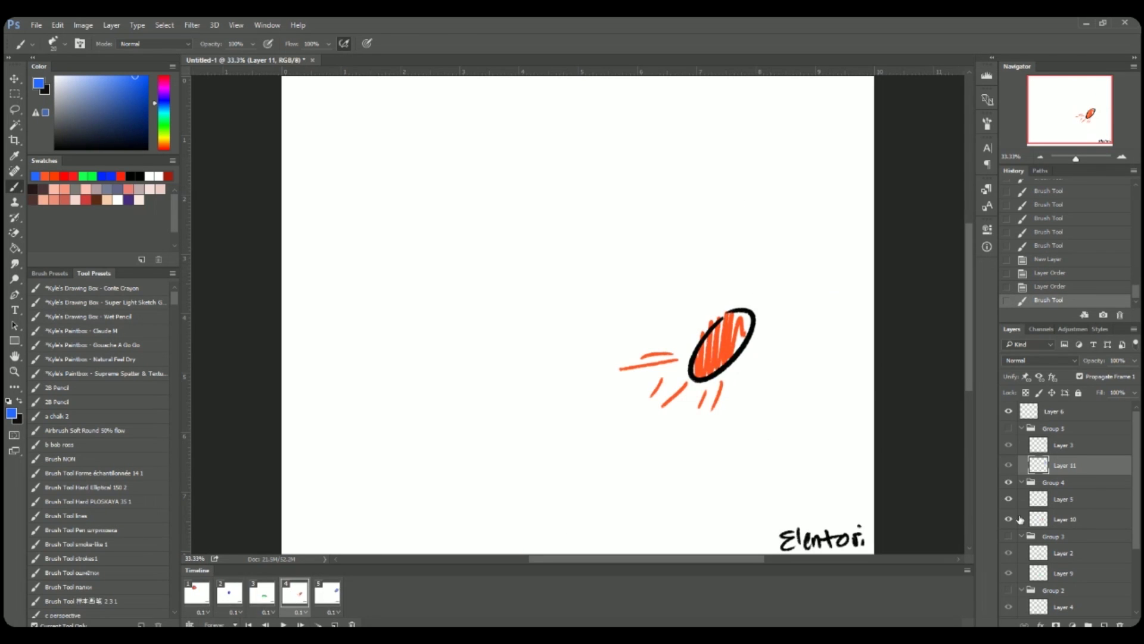
pyautogui.click(1056, 526)
pyautogui.moveTo(694, 293); pyautogui.dragTo(674, 353)
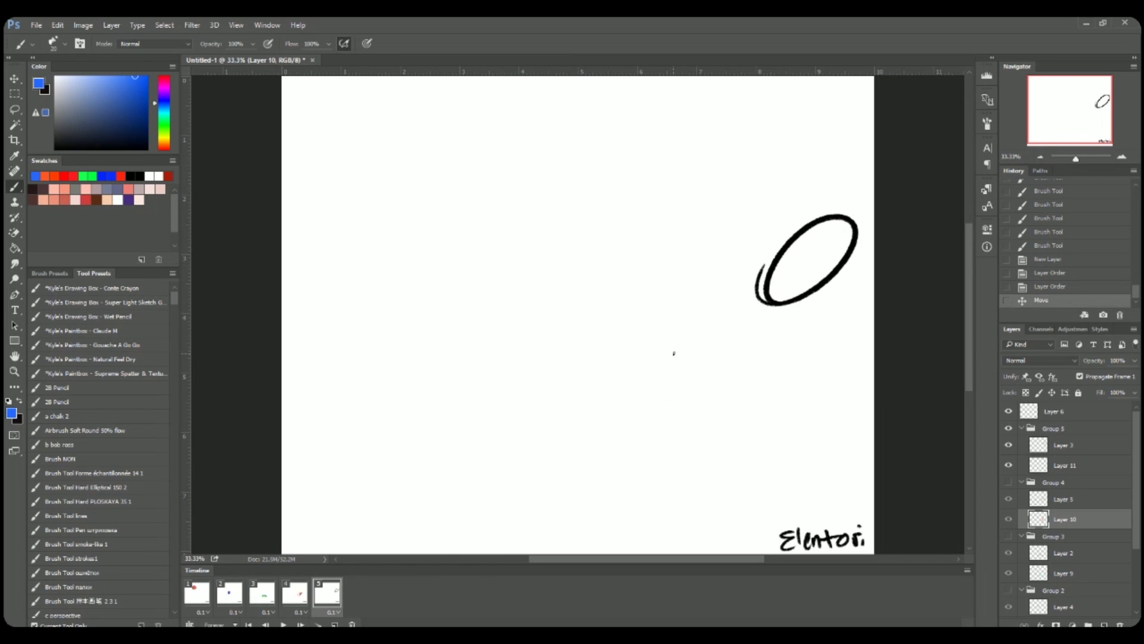
pyautogui.click(284, 624)
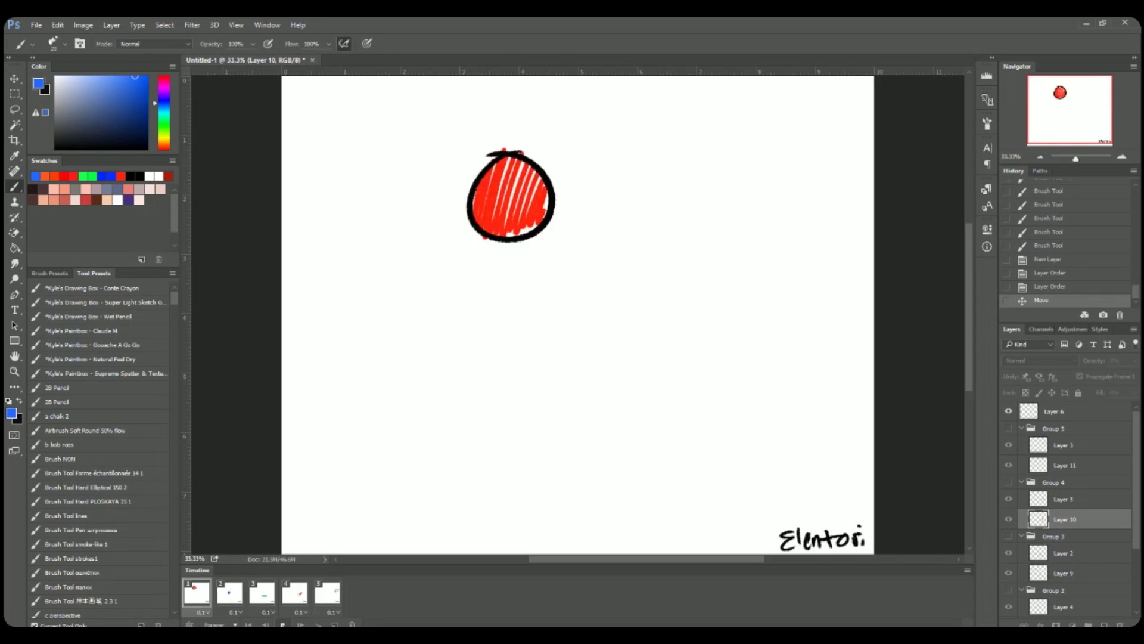
pyautogui.press('space')
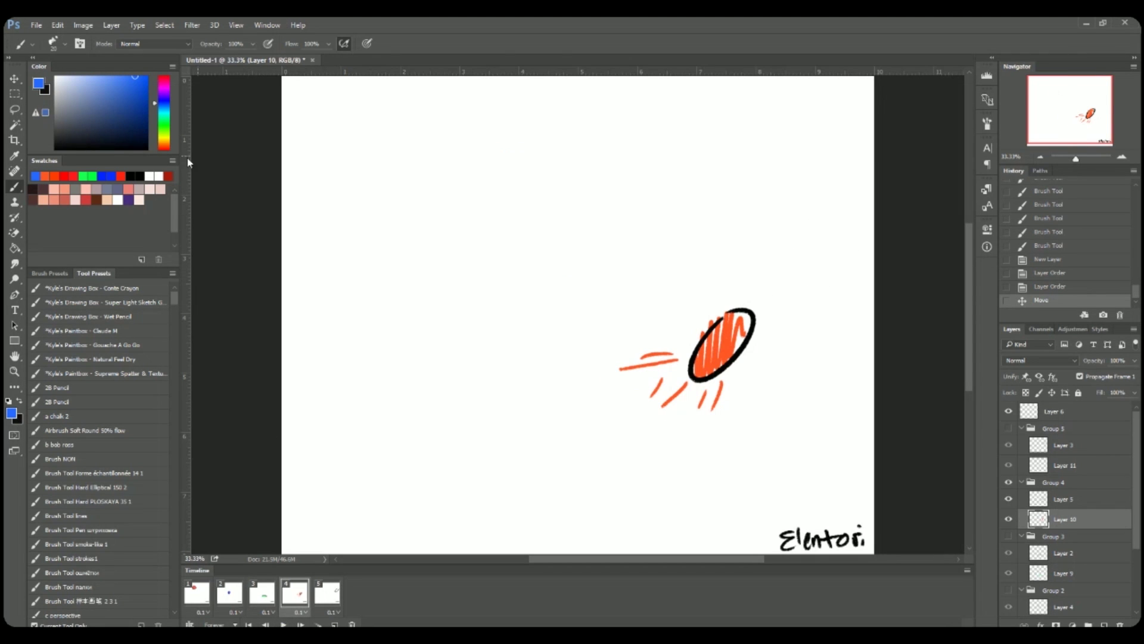
# Step: Create a new blank document with the default settings
pyautogui.click(37, 25)
pyautogui.click(27, 34)
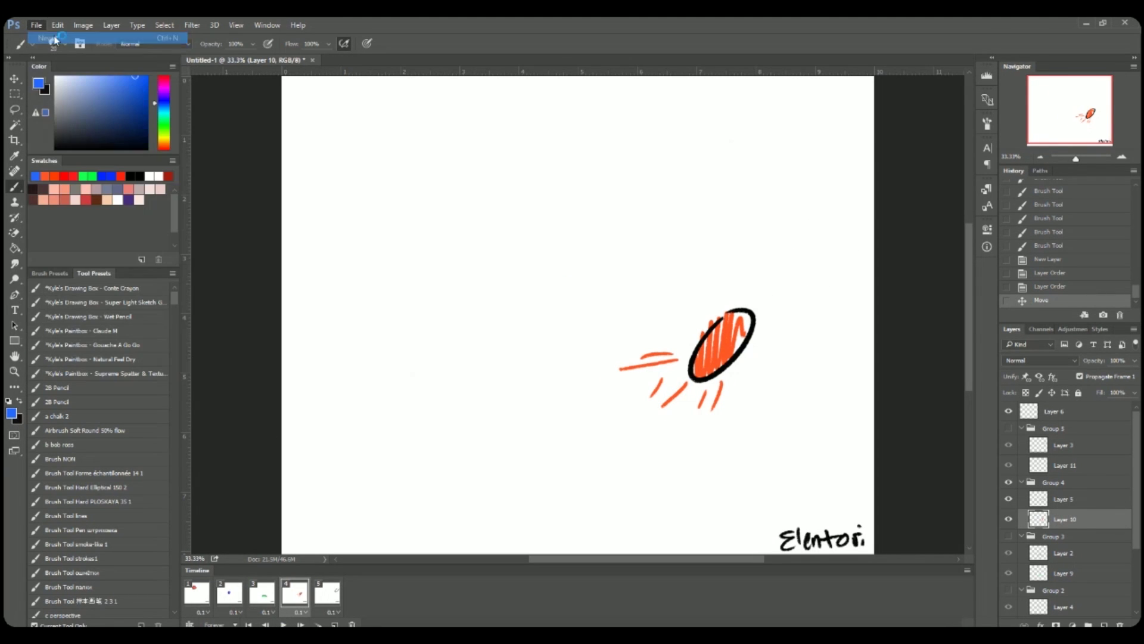
pyautogui.click(683, 174)
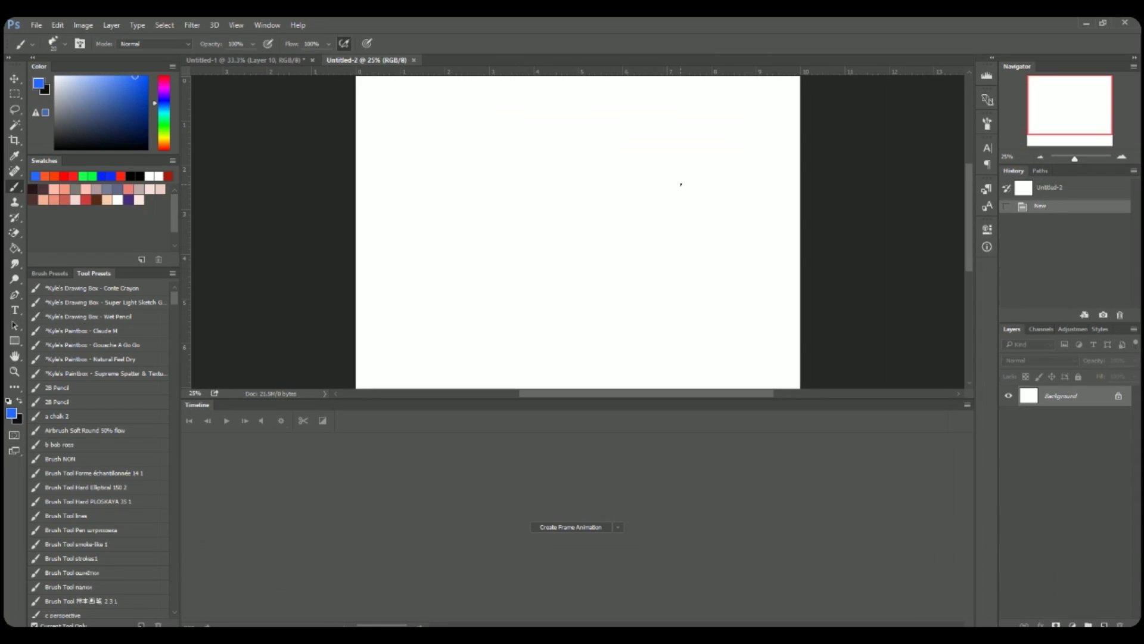
# Step: Create a frame animation looping Forever with a 0.2-second first frame, and add an empty layer
pyautogui.click(576, 528)
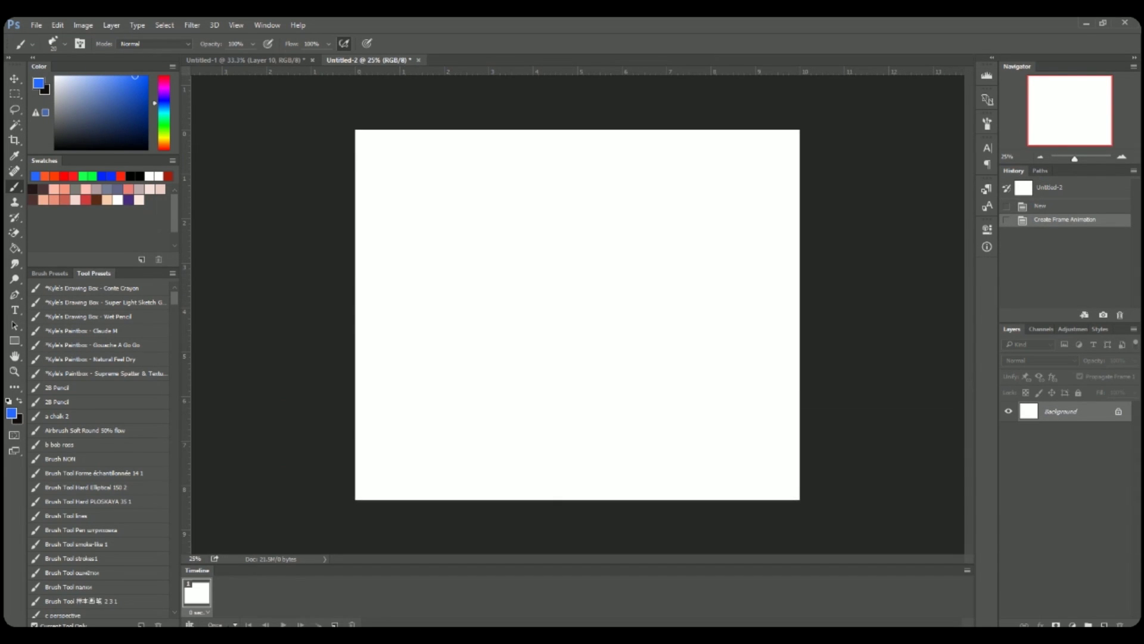
pyautogui.click(219, 624)
pyautogui.click(229, 590)
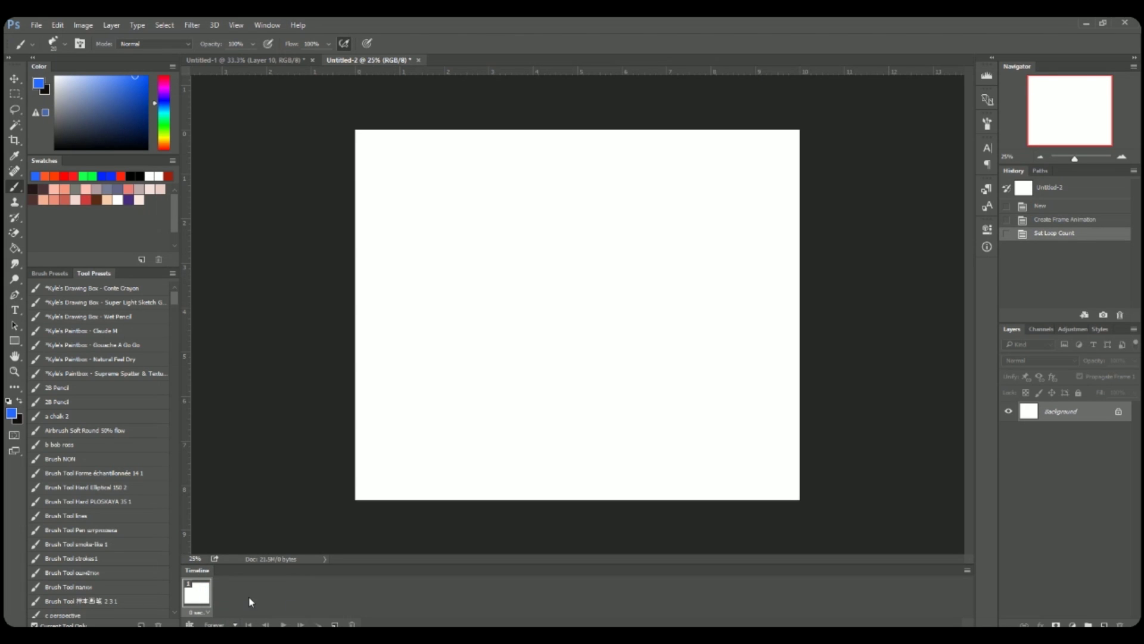
pyautogui.click(198, 612)
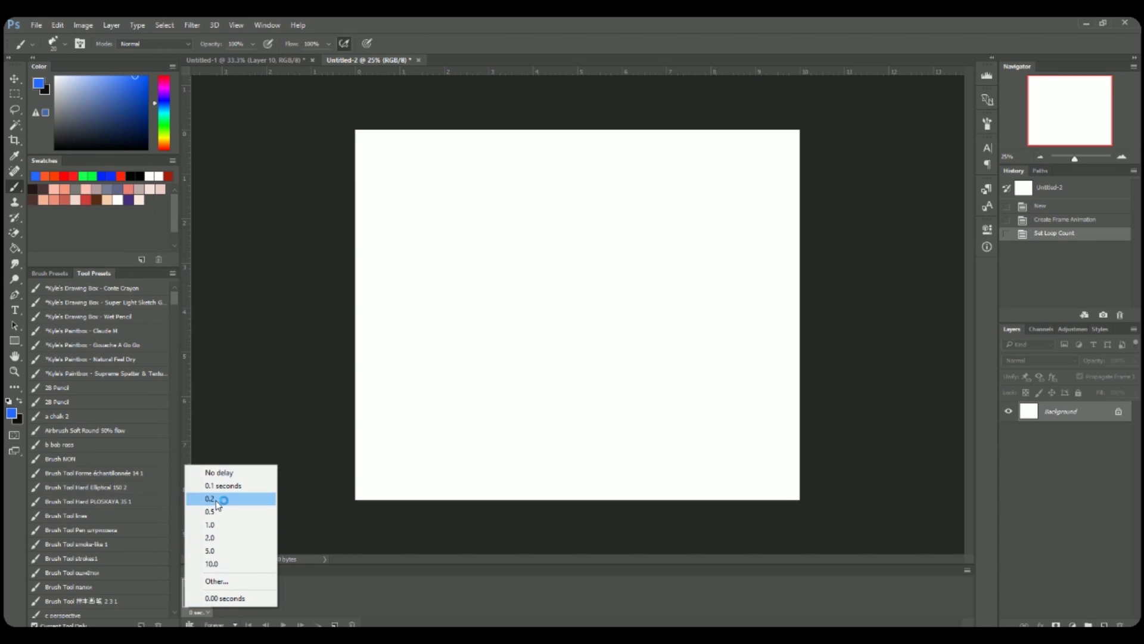
pyautogui.click(218, 504)
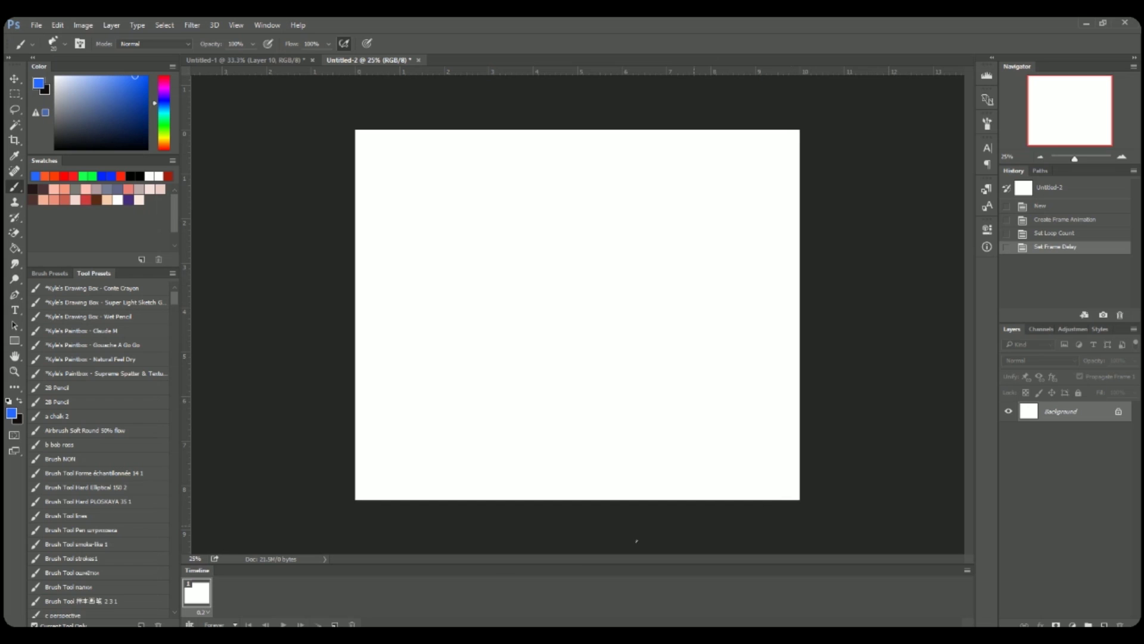
pyautogui.click(1103, 623)
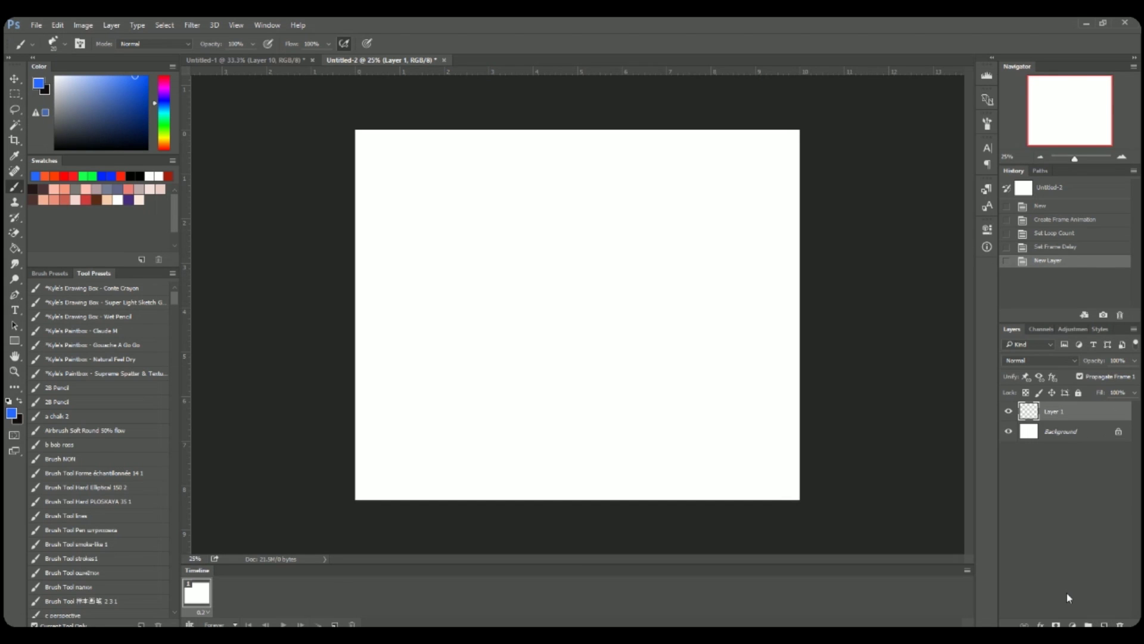
# Step: Handwrite 'Wiggle Wiggle' in black on Layer 1
pyautogui.click(139, 175)
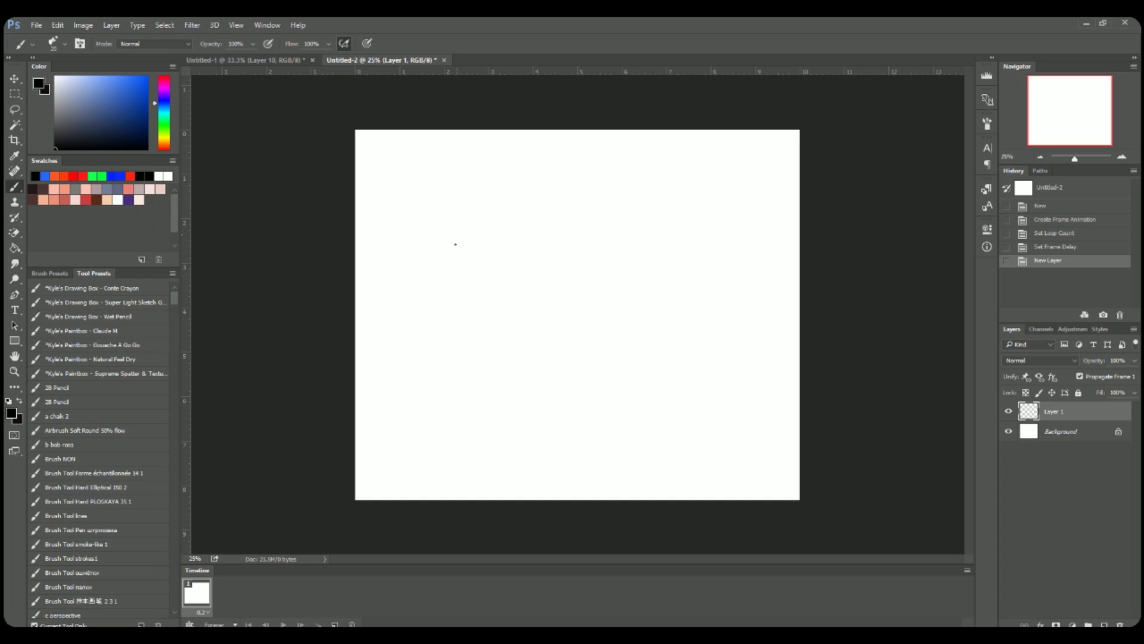
pyautogui.moveTo(446, 257)
pyautogui.mouseDown()
pyautogui.moveTo(471, 253)
pyautogui.moveTo(494, 308)
pyautogui.mouseUp()
pyautogui.click(485, 263)
pyautogui.moveTo(523, 269)
pyautogui.mouseDown()
pyautogui.moveTo(509, 306)
pyautogui.moveTo(530, 293)
pyautogui.mouseUp()
pyautogui.moveTo(538, 279)
pyautogui.mouseDown()
pyautogui.moveTo(540, 269)
pyautogui.moveTo(553, 291)
pyautogui.moveTo(582, 285)
pyautogui.moveTo(598, 252)
pyautogui.moveTo(604, 284)
pyautogui.moveTo(619, 282)
pyautogui.mouseUp()
pyautogui.moveTo(625, 266)
pyautogui.mouseDown()
pyautogui.moveTo(617, 298)
pyautogui.moveTo(633, 285)
pyautogui.moveTo(636, 300)
pyautogui.mouseUp()
pyautogui.moveTo(658, 249)
pyautogui.mouseDown()
pyautogui.moveTo(653, 282)
pyautogui.moveTo(673, 280)
pyautogui.mouseUp()
# Step: Doodle a cross and small circle below the words, then zoom in on the drawing
pyautogui.moveTo(421, 341); pyautogui.dragTo(422, 360)
pyautogui.moveTo(413, 350); pyautogui.dragTo(457, 342)
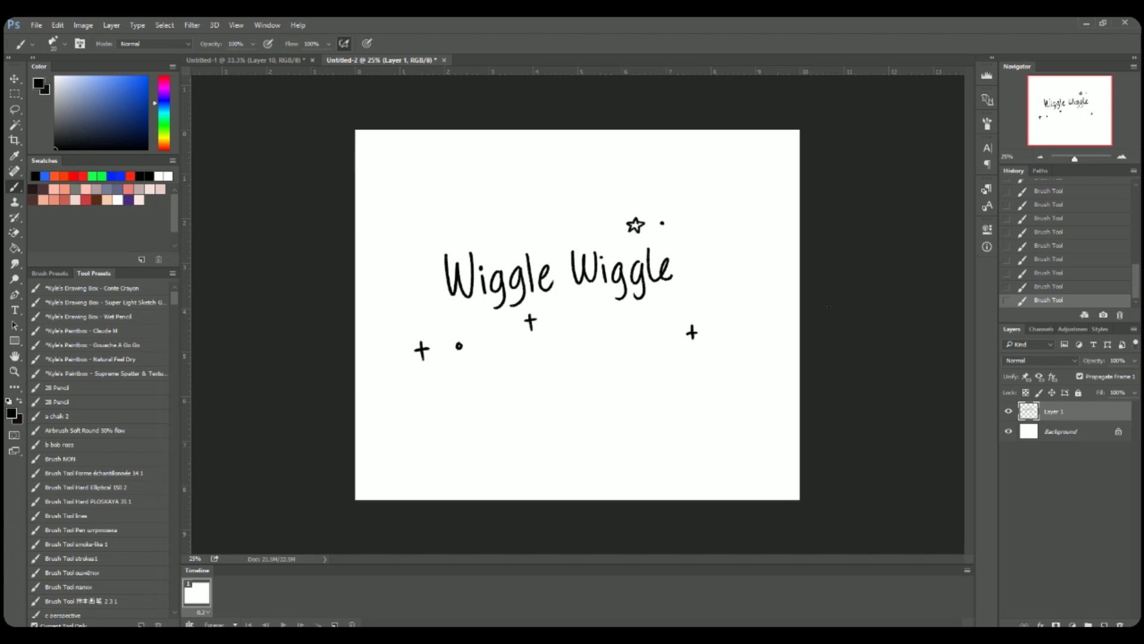
pyautogui.moveTo(1081, 161); pyautogui.dragTo(1077, 159)
# Step: Duplicate the frame, fade Layer 1 to 17% opacity, and add an empty Layer 2 above it
pyautogui.click(335, 624)
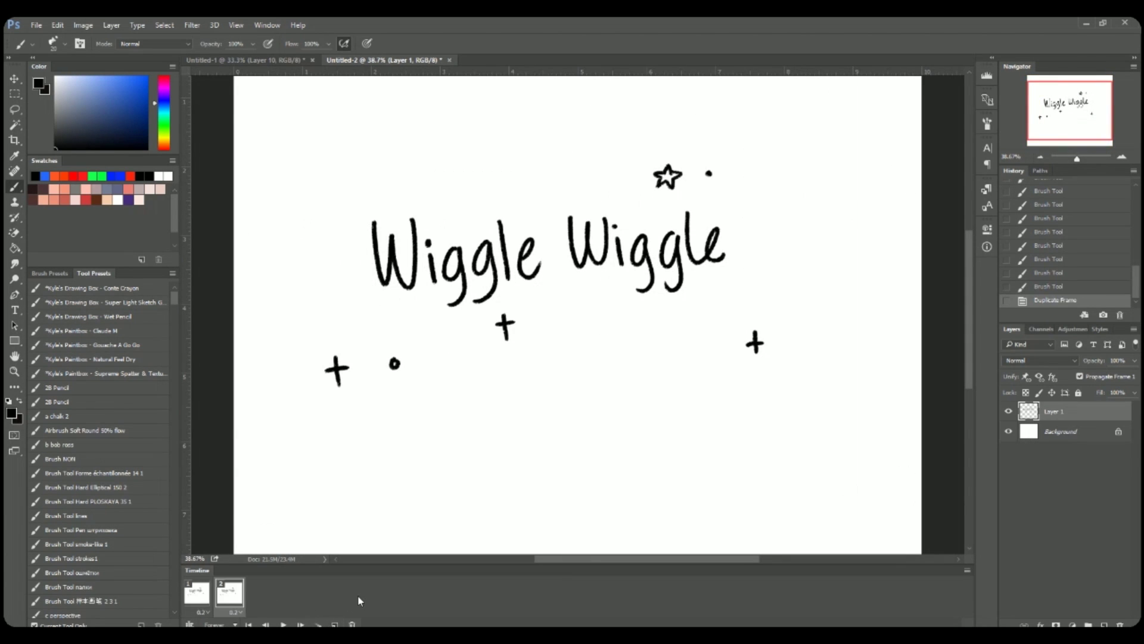
pyautogui.click(1134, 362)
pyautogui.moveTo(1094, 375); pyautogui.dragTo(1088, 374)
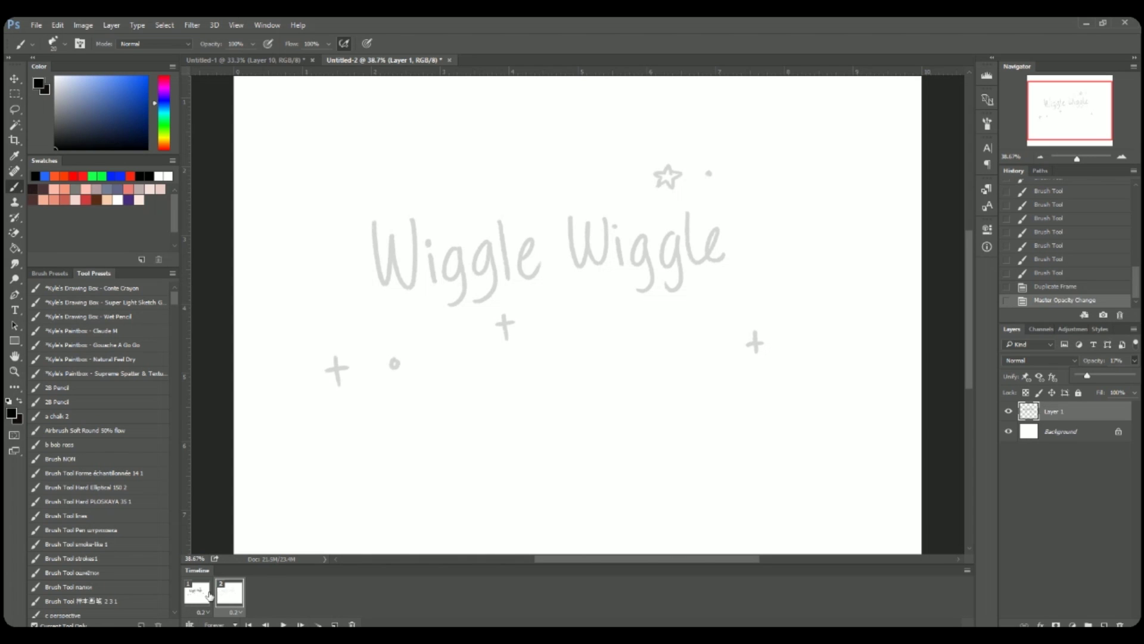
pyautogui.click(197, 593)
pyautogui.click(227, 595)
pyautogui.click(1104, 624)
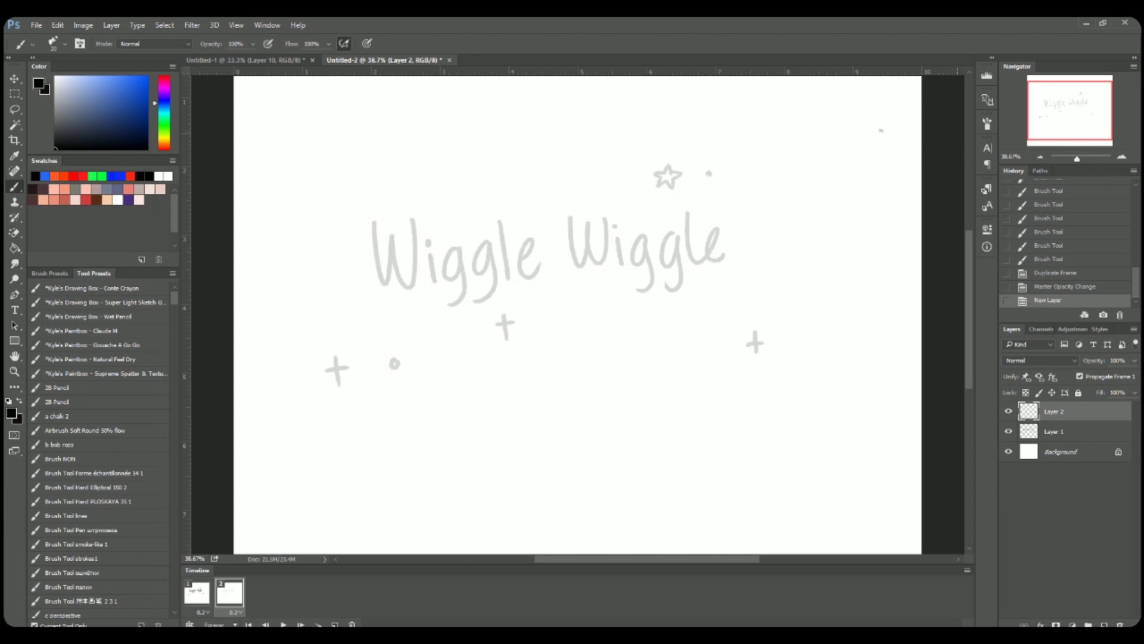
# Step: Retrace the first Wiggle in black over the faded guide, undoing misdrawn strokes
pyautogui.moveTo(373, 219)
pyautogui.mouseDown()
pyautogui.moveTo(388, 277)
pyautogui.moveTo(377, 265)
pyautogui.moveTo(396, 246)
pyautogui.moveTo(388, 278)
pyautogui.moveTo(383, 248)
pyautogui.moveTo(412, 218)
pyautogui.mouseUp()
pyautogui.hotkey('ctrl', 'z')
pyautogui.hotkey('ctrl', 'z')
pyautogui.hotkey('ctrl', 'z')
pyautogui.hotkey('ctrl', 'z')
pyautogui.moveTo(1077, 159); pyautogui.dragTo(1075, 159)
pyautogui.hotkey('ctrl', 'z')
pyautogui.moveTo(424, 241)
pyautogui.mouseDown()
pyautogui.moveTo(434, 288)
pyautogui.moveTo(440, 256)
pyautogui.moveTo(450, 293)
pyautogui.moveTo(457, 240)
pyautogui.moveTo(472, 291)
pyautogui.moveTo(492, 273)
pyautogui.moveTo(482, 309)
pyautogui.mouseUp()
pyautogui.moveTo(514, 264); pyautogui.dragTo(500, 303)
pyautogui.hotkey('ctrl', 'z')
pyautogui.moveTo(512, 262); pyautogui.dragTo(503, 303)
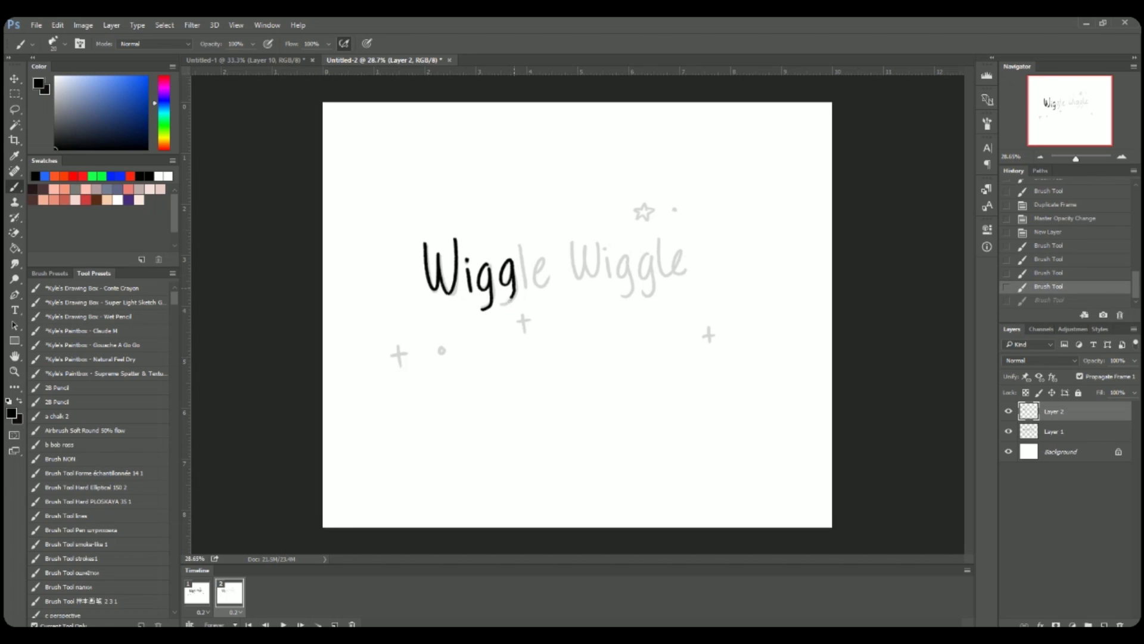
pyautogui.moveTo(526, 242)
pyautogui.mouseDown()
pyautogui.moveTo(524, 288)
pyautogui.moveTo(545, 260)
pyautogui.moveTo(546, 285)
pyautogui.moveTo(549, 264)
pyautogui.moveTo(532, 287)
pyautogui.moveTo(543, 264)
pyautogui.moveTo(549, 290)
pyautogui.mouseUp()
# Step: Trace the second Wiggle's W, g, l and e to finish the lettering
pyautogui.hotkey('ctrl', 'z')
pyautogui.moveTo(569, 241)
pyautogui.mouseDown()
pyautogui.moveTo(579, 278)
pyautogui.moveTo(597, 239)
pyautogui.moveTo(607, 269)
pyautogui.moveTo(609, 255)
pyautogui.moveTo(620, 279)
pyautogui.moveTo(630, 266)
pyautogui.moveTo(633, 287)
pyautogui.moveTo(620, 278)
pyautogui.moveTo(629, 267)
pyautogui.moveTo(624, 298)
pyautogui.mouseUp()
pyautogui.hotkey('ctrl', 'z')
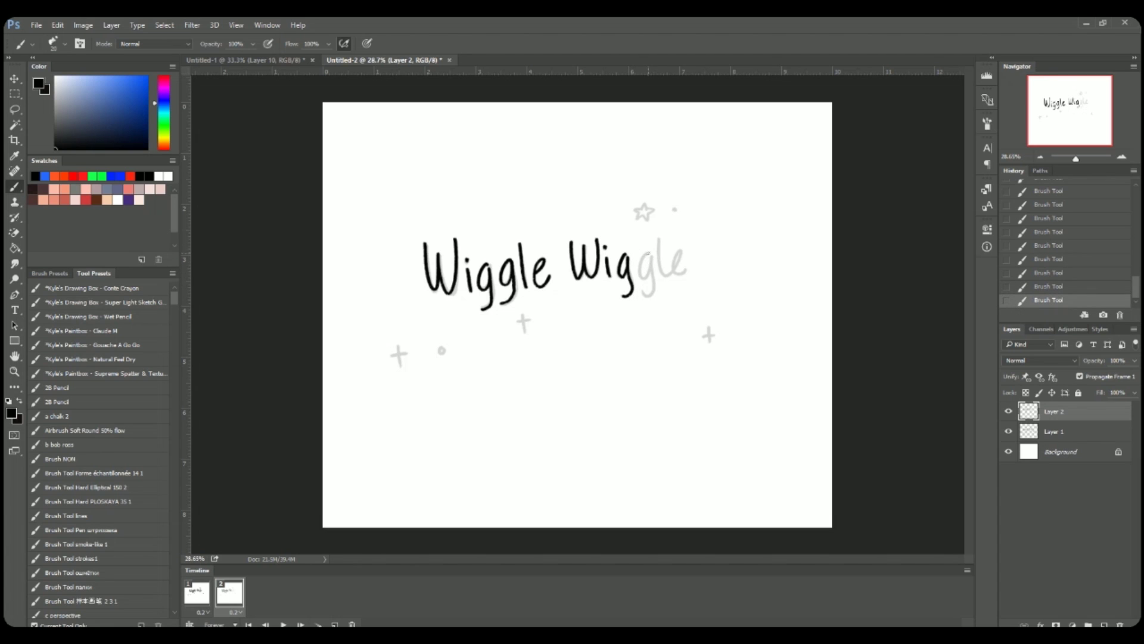
pyautogui.moveTo(651, 255); pyautogui.dragTo(655, 287)
pyautogui.moveTo(659, 235)
pyautogui.mouseDown()
pyautogui.moveTo(668, 278)
pyautogui.moveTo(679, 246)
pyautogui.moveTo(690, 273)
pyautogui.mouseUp()
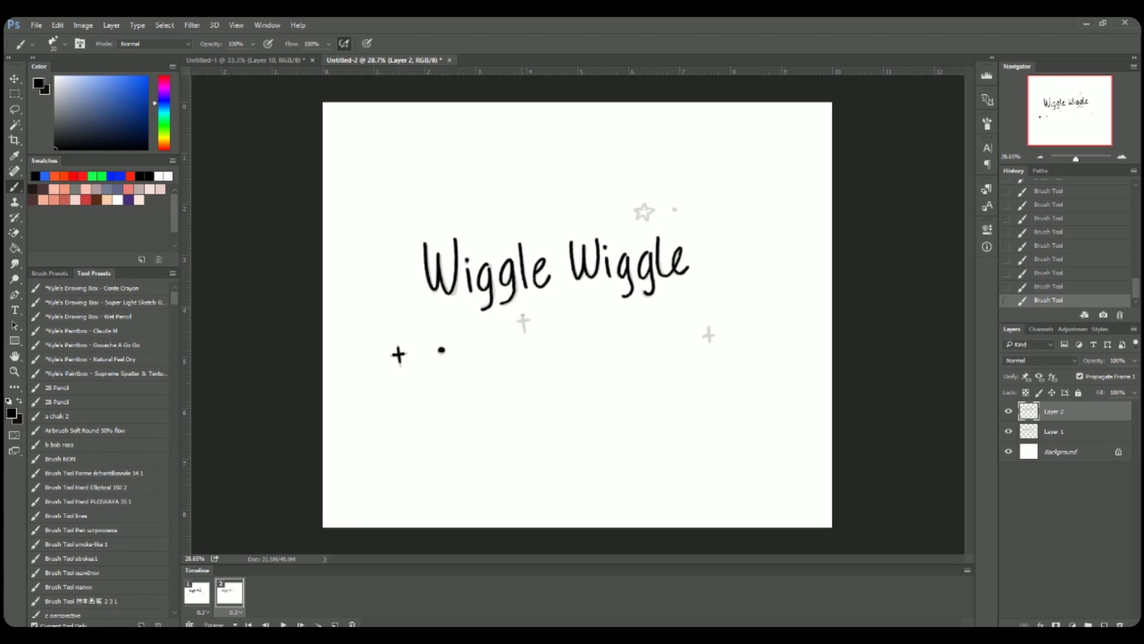
# Step: Add the cross below the lettering and the small star above it
pyautogui.moveTo(524, 307)
pyautogui.mouseDown()
pyautogui.moveTo(526, 340)
pyautogui.moveTo(542, 316)
pyautogui.mouseUp()
pyautogui.hotkey('ctrl', 'alt', 'z')
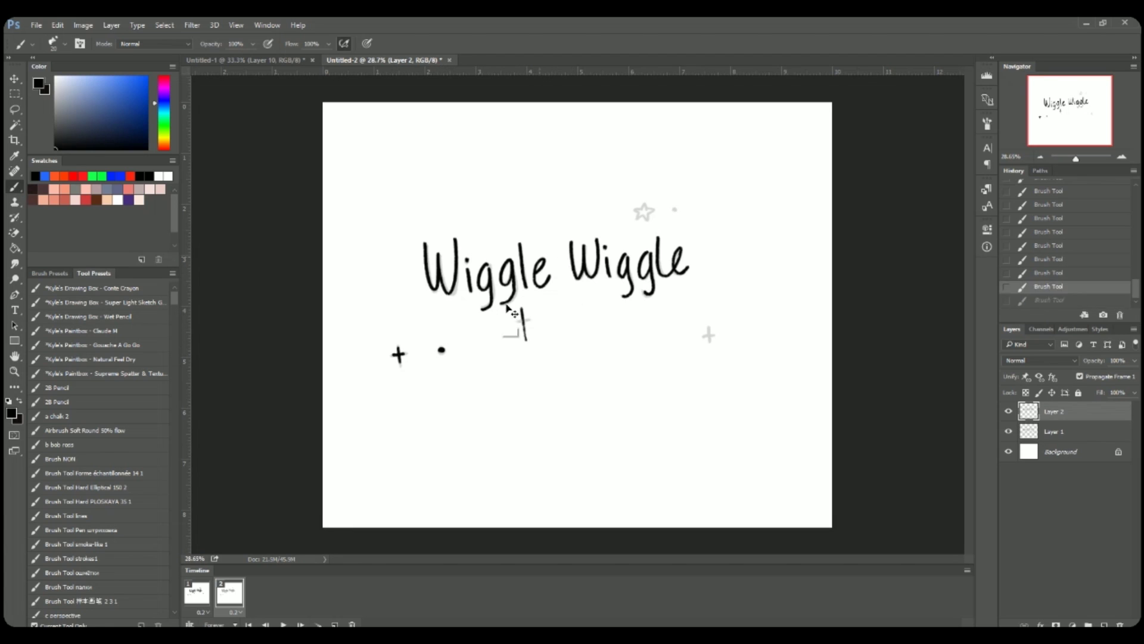
pyautogui.hotkey('ctrl', 'alt', 'z')
pyautogui.hotkey('ctrl', 'shift', 'z')
pyautogui.hotkey('ctrl', 'alt', 'z')
pyautogui.hotkey('ctrl', 'shift', 'z')
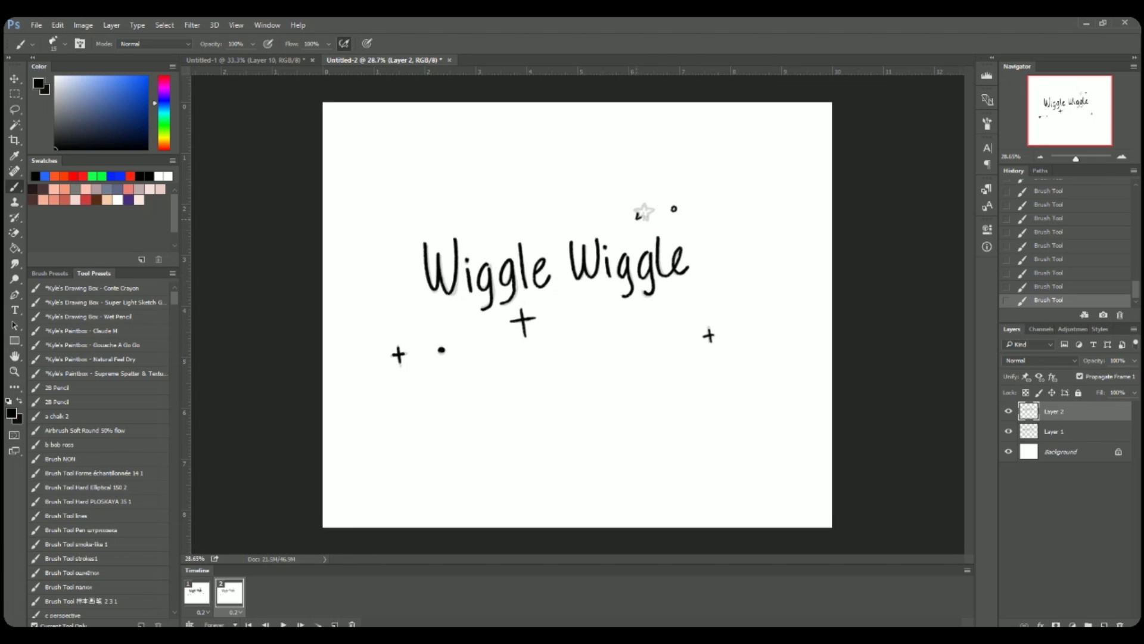
pyautogui.moveTo(640, 218)
pyautogui.mouseDown()
pyautogui.moveTo(650, 214)
pyautogui.moveTo(640, 212)
pyautogui.mouseUp()
# Step: Make frame 1 show only Layer 1 and frame 2 show only Layer 2
pyautogui.click(1014, 435)
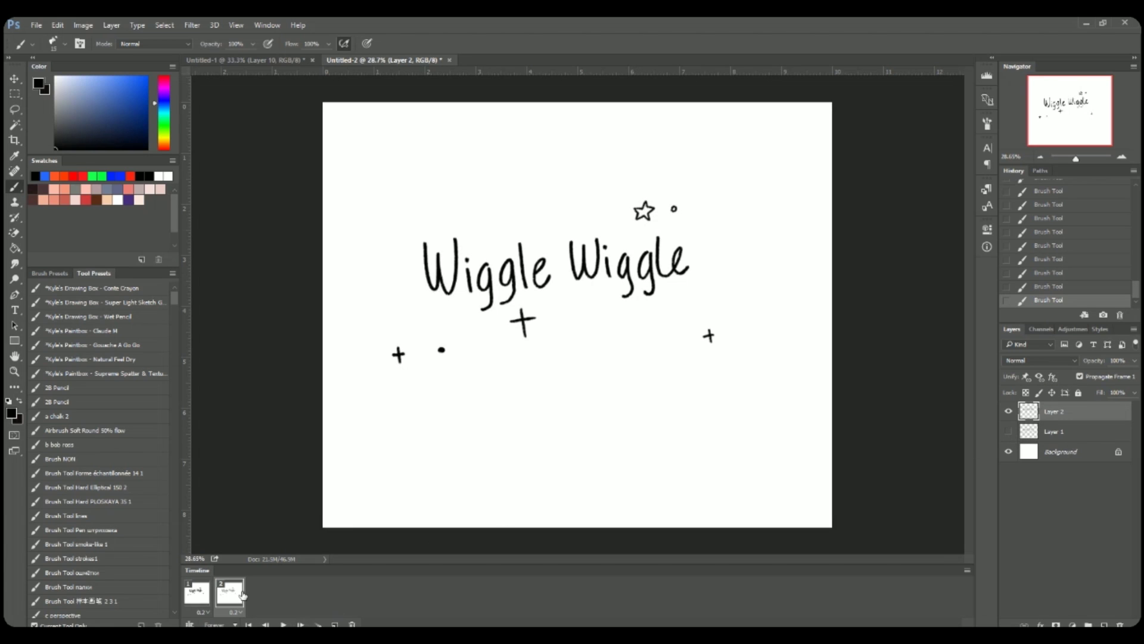
pyautogui.click(196, 592)
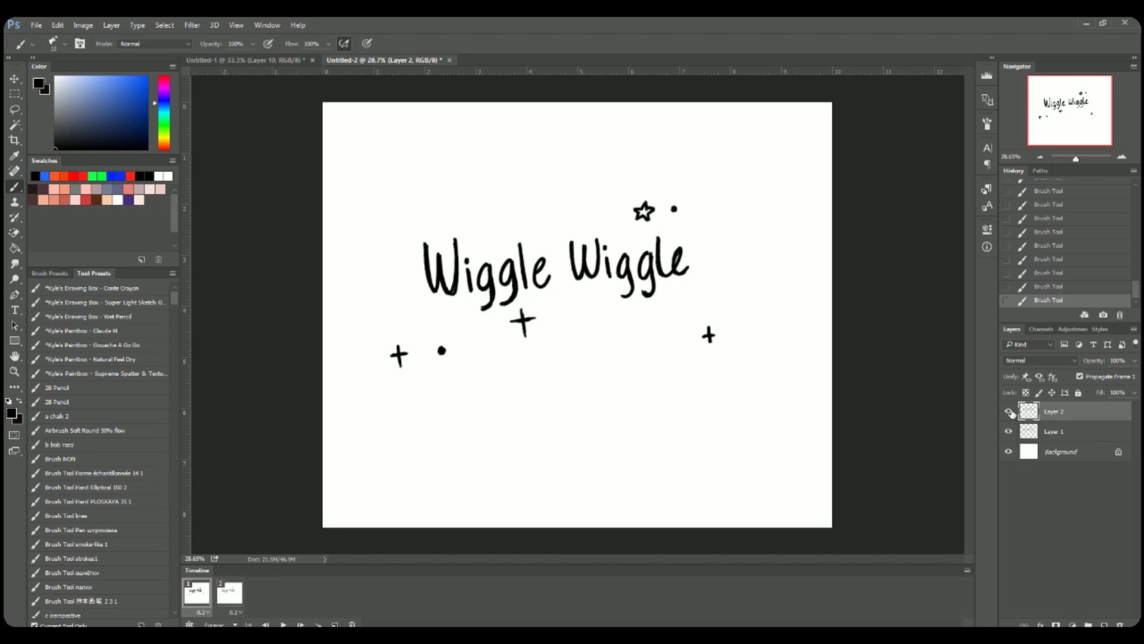
pyautogui.click(1009, 412)
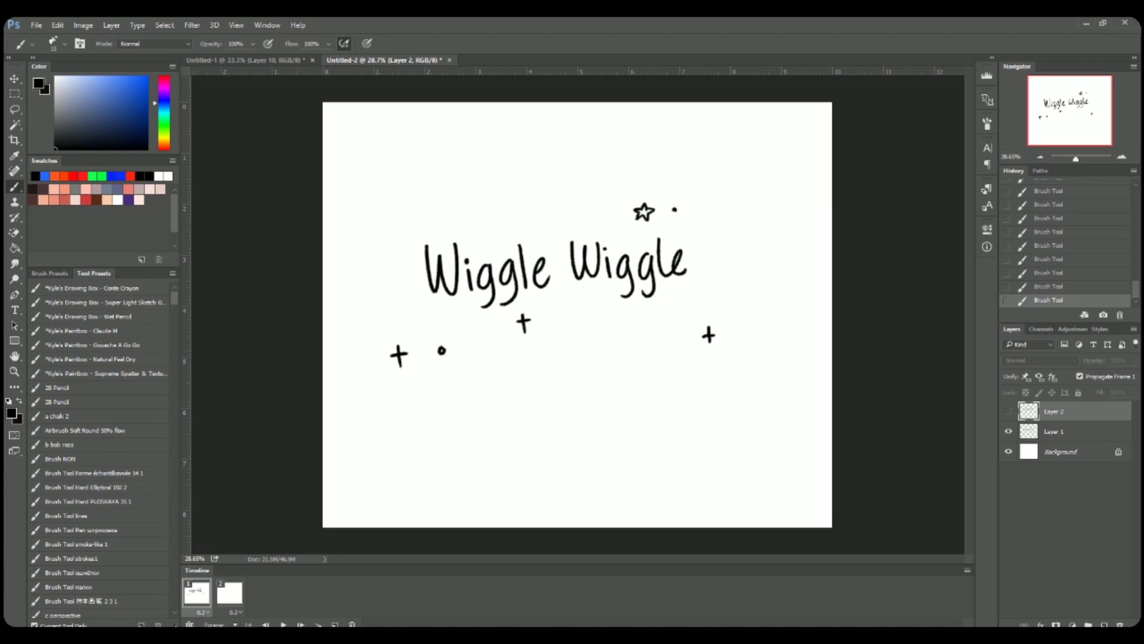
pyautogui.click(232, 595)
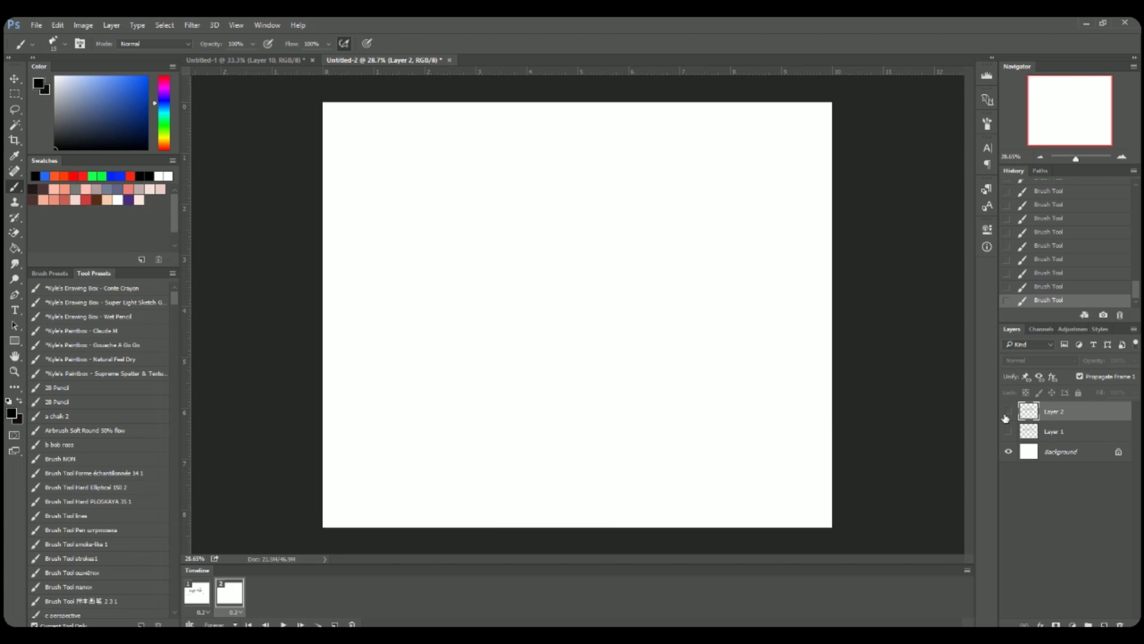
pyautogui.click(1007, 412)
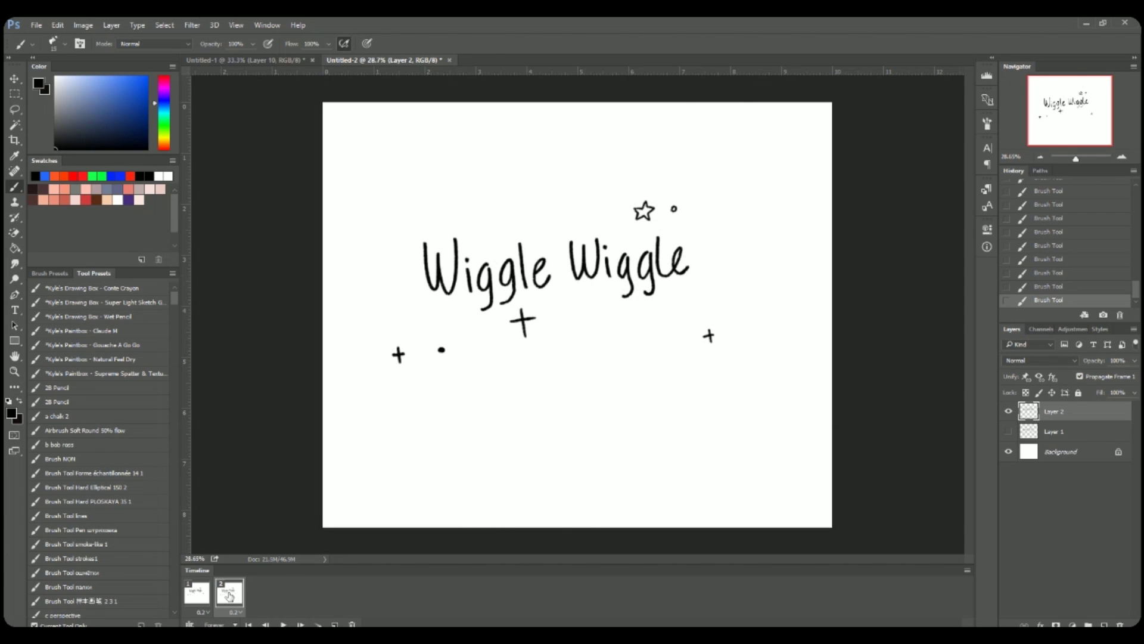
# Step: Preview the two-frame wiggle animation, erase stray marks, then stop playback
pyautogui.press('space')
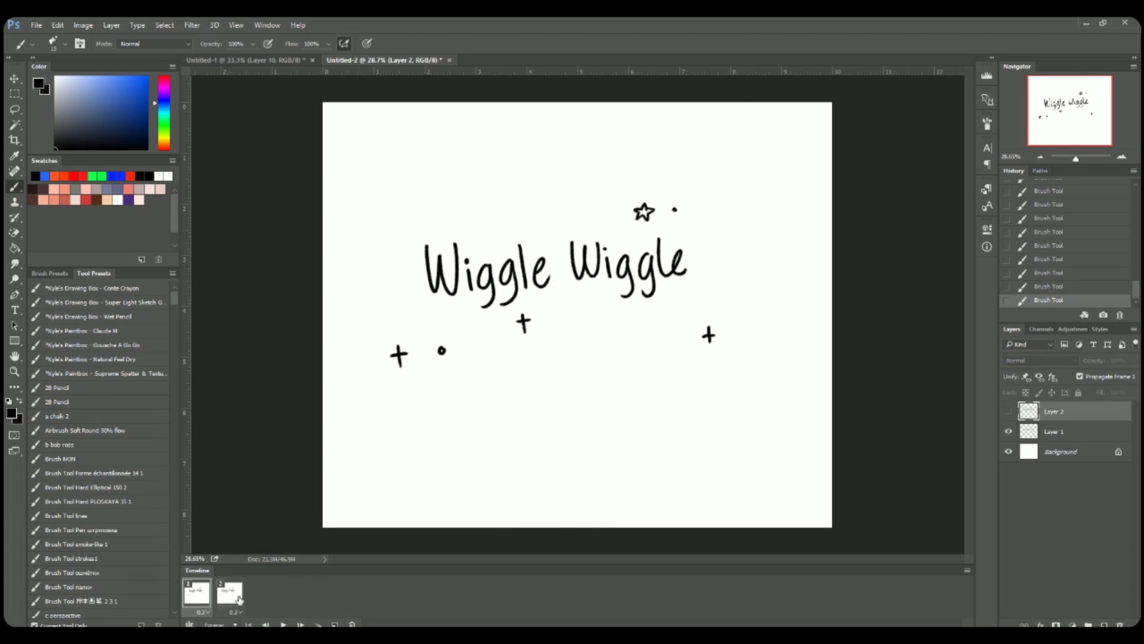
pyautogui.click(283, 623)
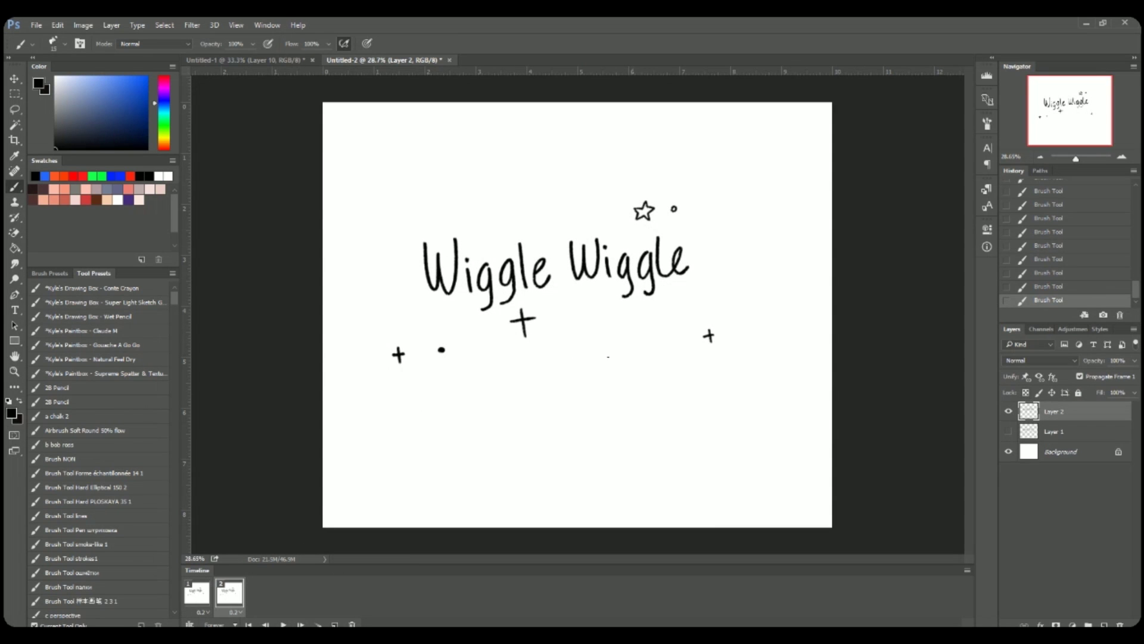
pyautogui.press('e')
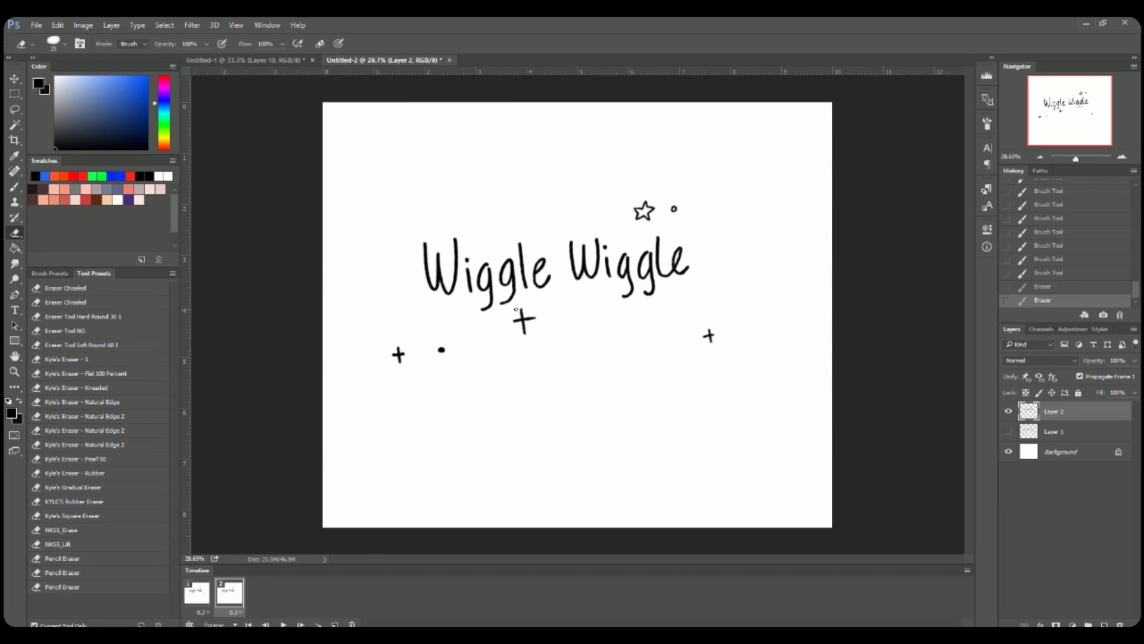
pyautogui.press('b')
pyautogui.click(280, 622)
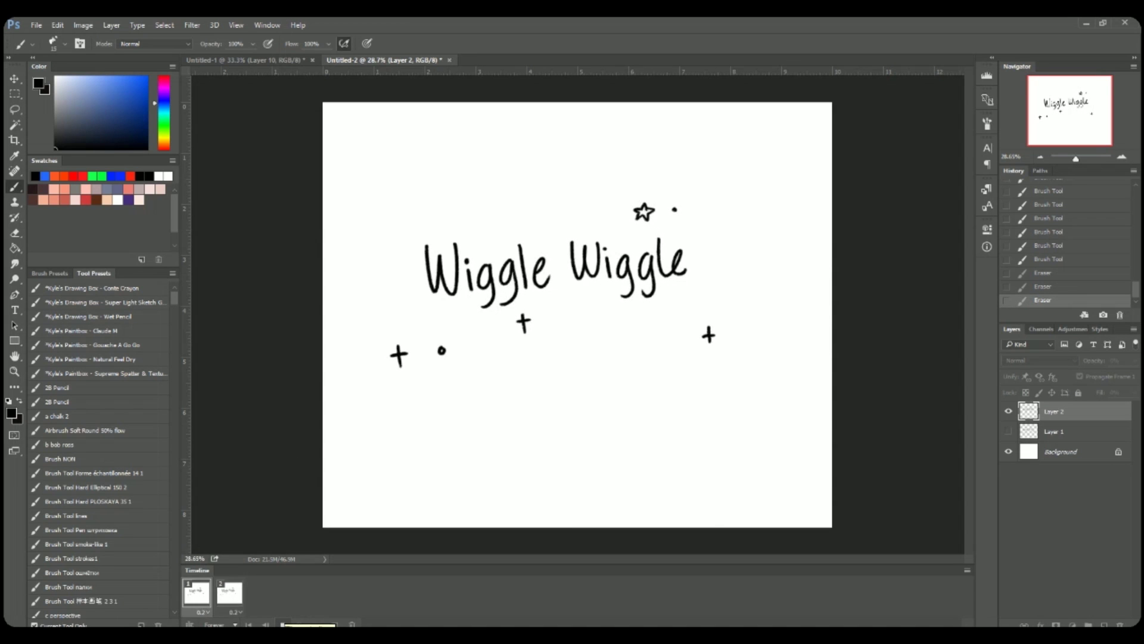
pyautogui.click(283, 624)
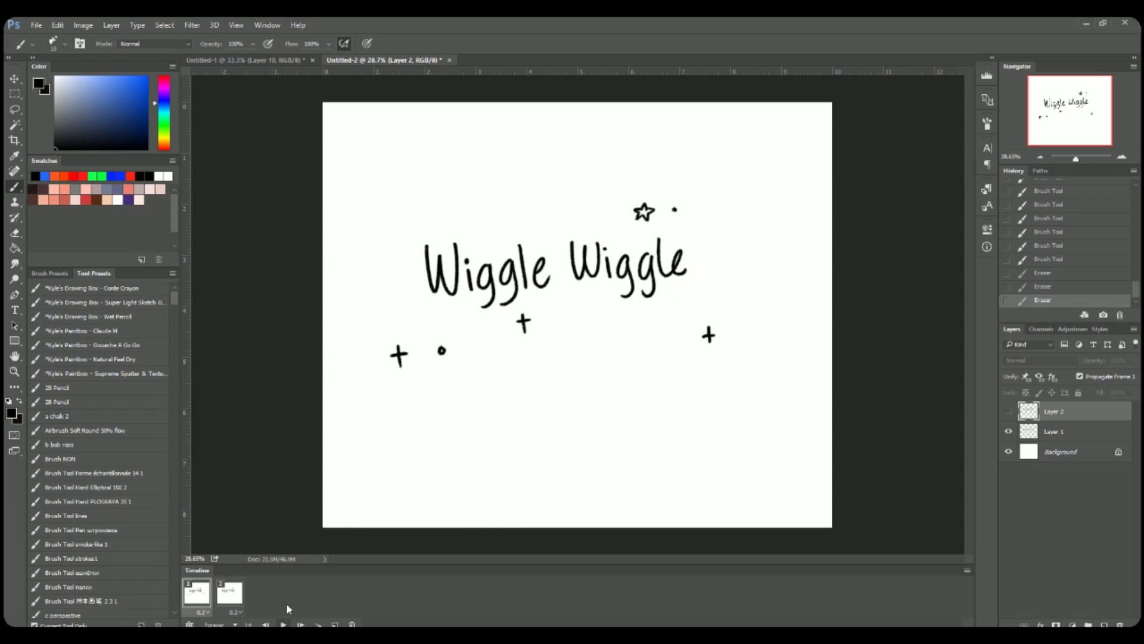
# Step: In Untitled-1, erase the orange speed lines left of the ball in frame 4
pyautogui.click(263, 60)
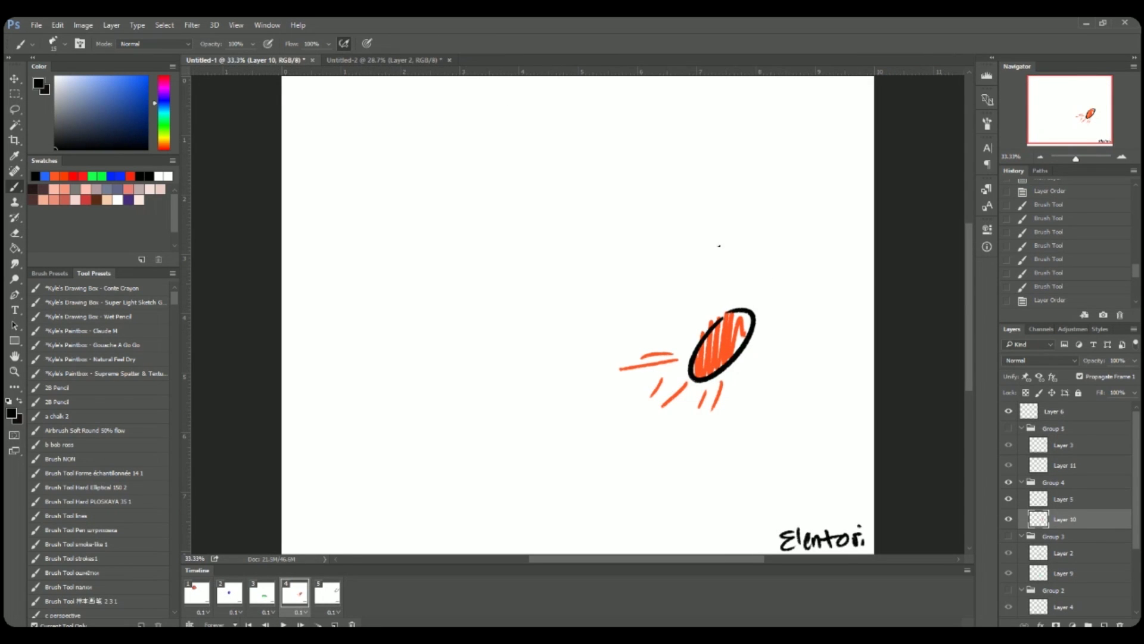
pyautogui.press('e')
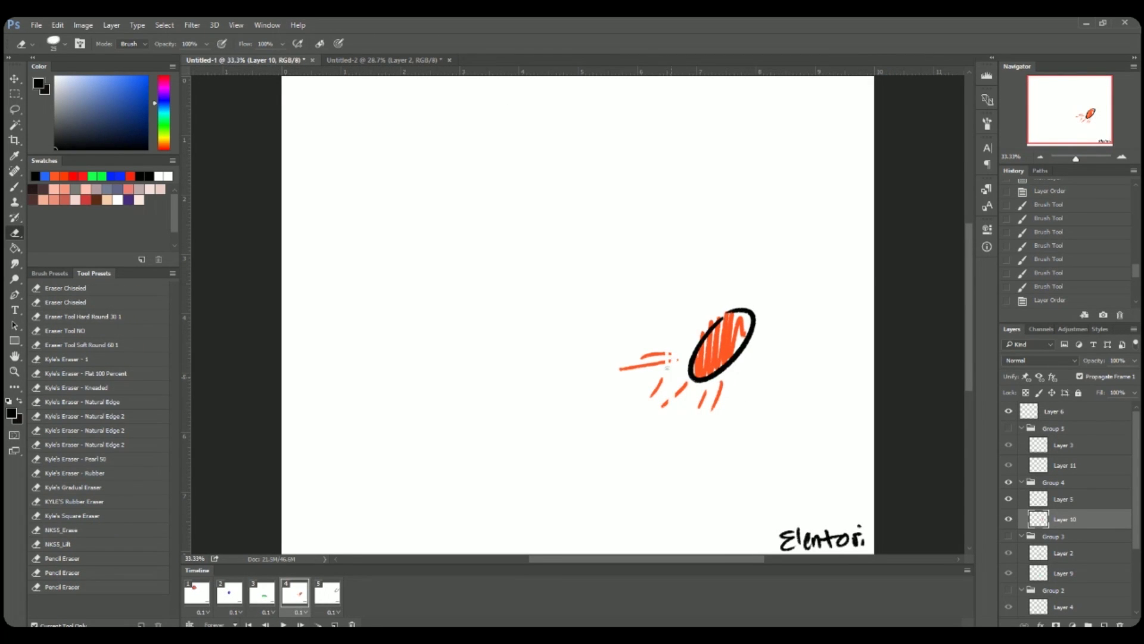
pyautogui.moveTo(666, 368)
pyautogui.mouseDown()
pyautogui.moveTo(662, 345)
pyautogui.moveTo(651, 407)
pyautogui.moveTo(652, 355)
pyautogui.moveTo(639, 391)
pyautogui.moveTo(642, 367)
pyautogui.moveTo(627, 379)
pyautogui.moveTo(642, 364)
pyautogui.moveTo(621, 367)
pyautogui.moveTo(678, 357)
pyautogui.moveTo(666, 409)
pyautogui.moveTo(691, 394)
pyautogui.moveTo(710, 413)
pyautogui.moveTo(686, 385)
pyautogui.mouseUp()
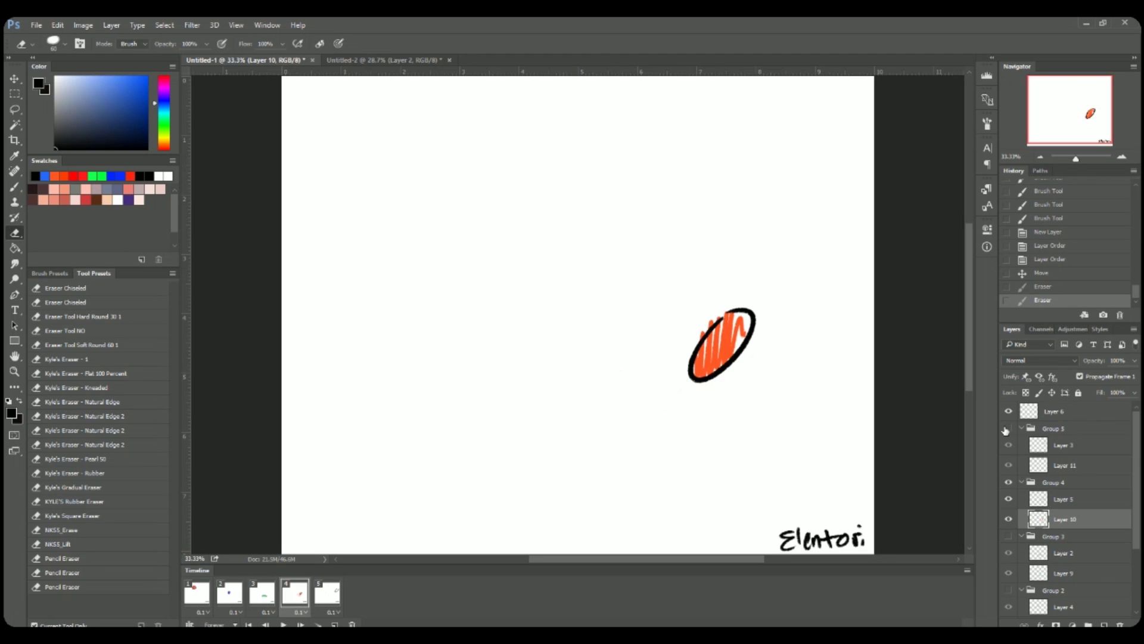
# Step: Hide Group 5 in frame 4 and paint frame 5's ellipse green
pyautogui.click(1007, 429)
pyautogui.click(1060, 465)
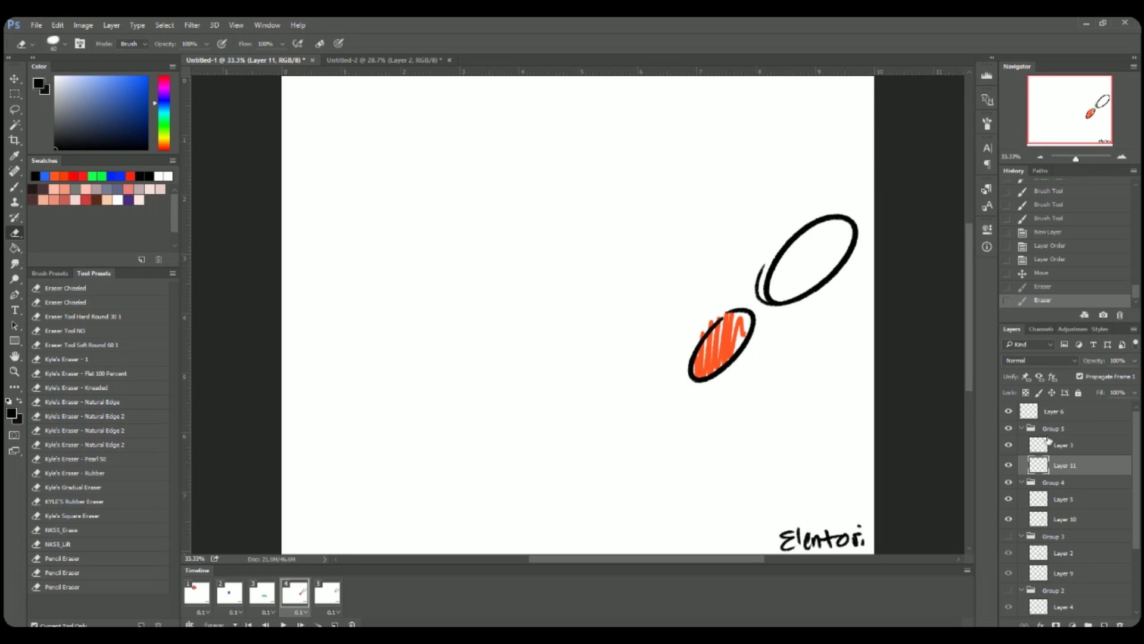
pyautogui.click(1008, 427)
pyautogui.click(328, 592)
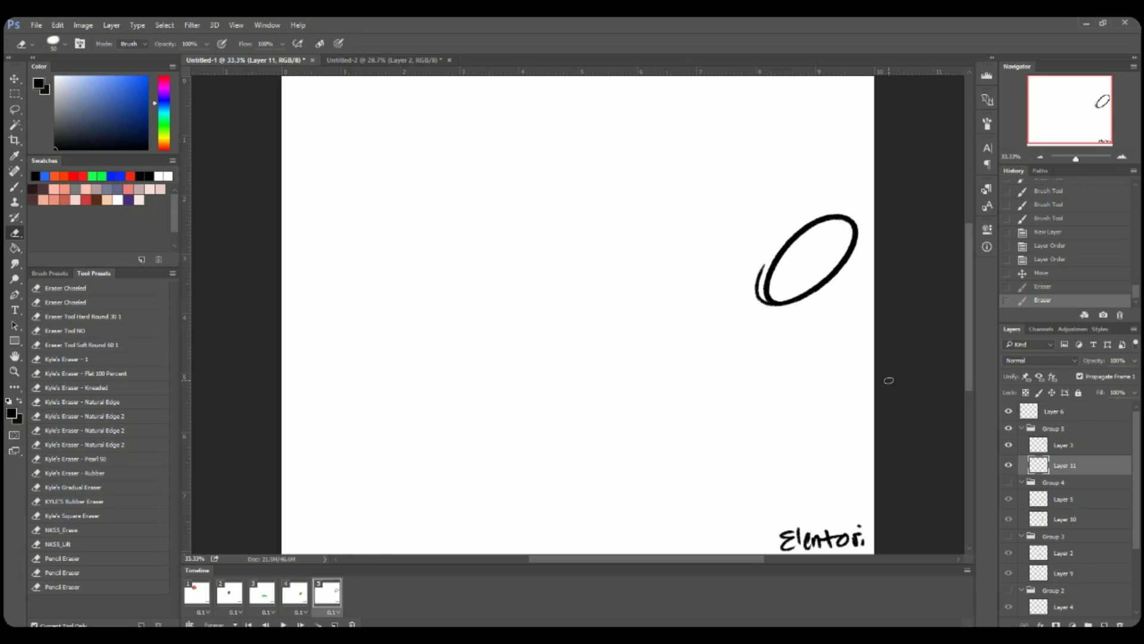
pyautogui.click(94, 176)
pyautogui.press('b')
pyautogui.moveTo(773, 297)
pyautogui.mouseDown()
pyautogui.moveTo(790, 255)
pyautogui.moveTo(791, 305)
pyautogui.moveTo(812, 244)
pyautogui.moveTo(825, 227)
pyautogui.moveTo(824, 275)
pyautogui.moveTo(849, 244)
pyautogui.mouseUp()
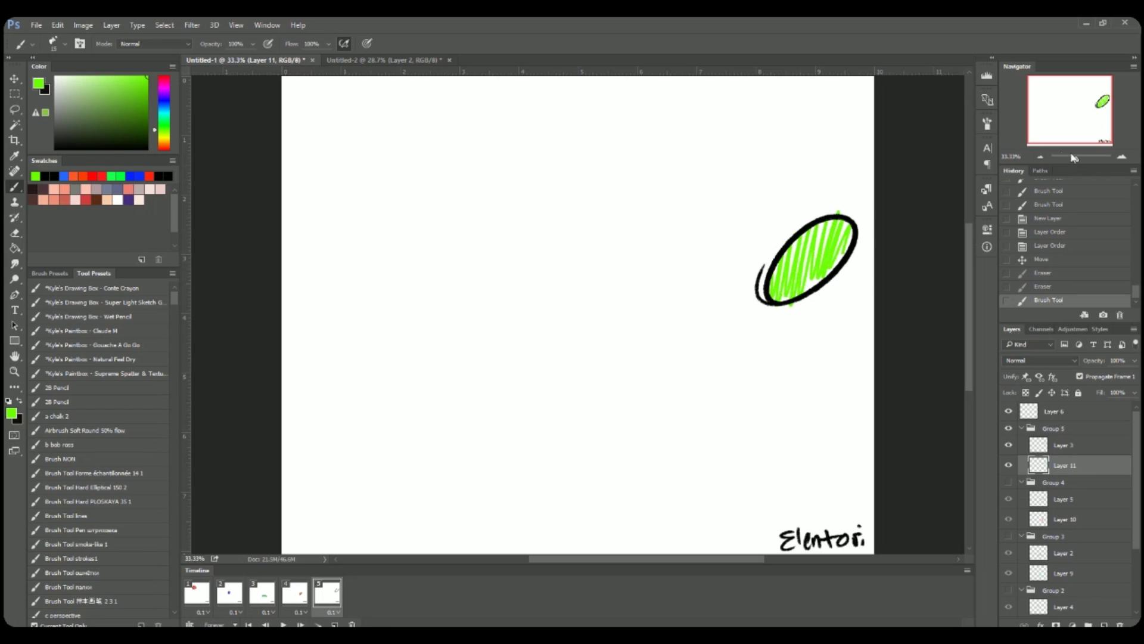
# Step: Play the bouncing ball animation and step through frames 2 to 5
pyautogui.click(1072, 157)
pyautogui.click(283, 624)
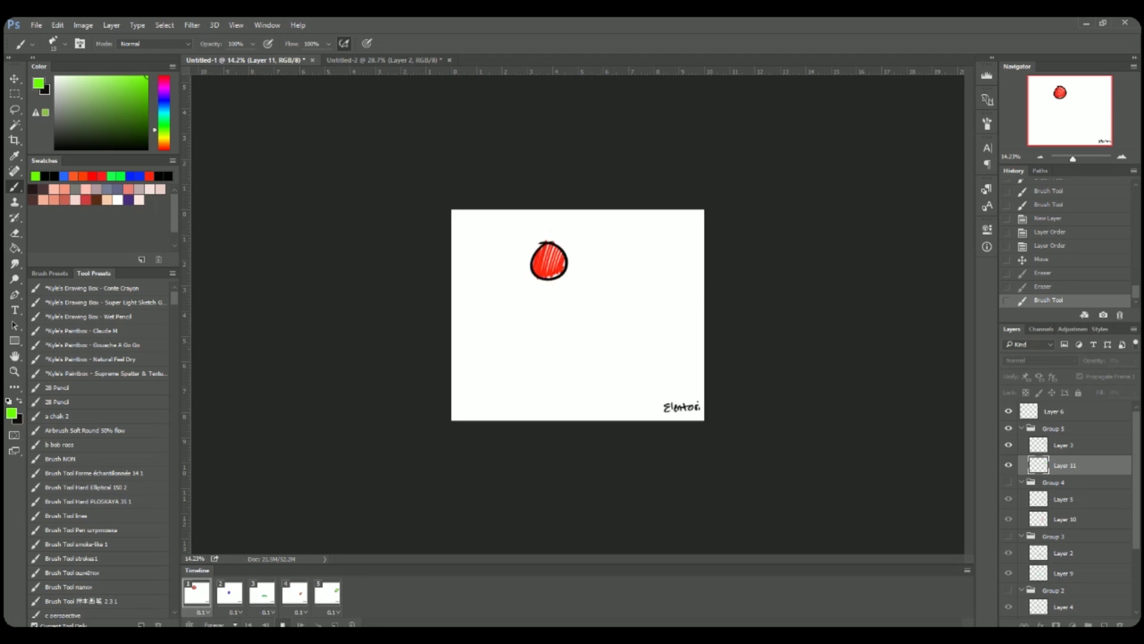
pyautogui.click(283, 624)
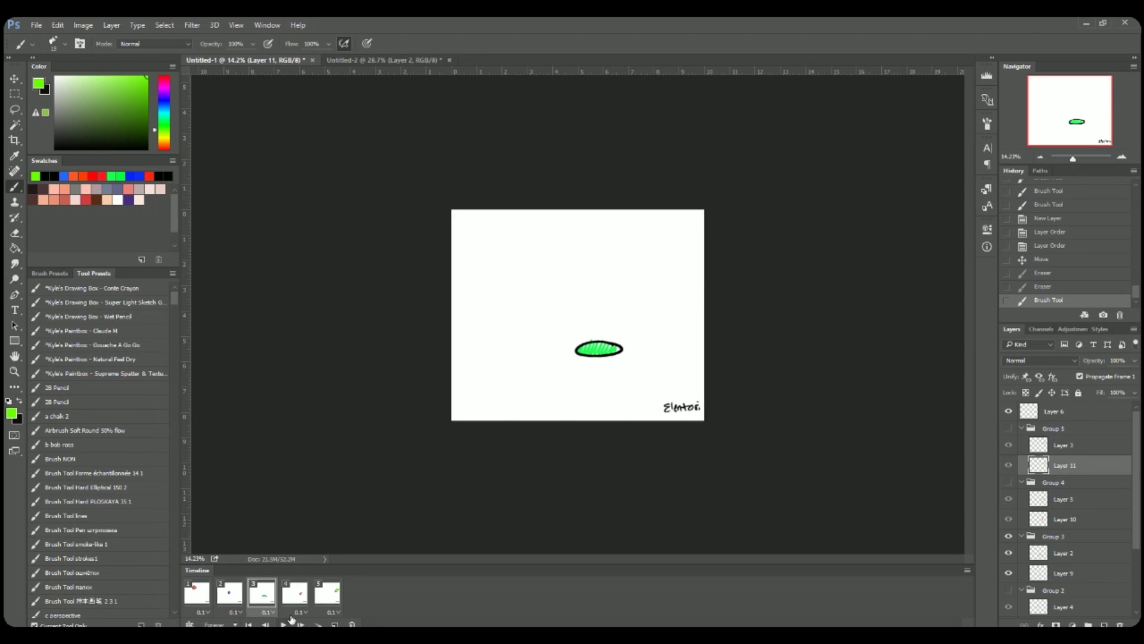
pyautogui.click(221, 602)
pyautogui.click(265, 598)
pyautogui.click(295, 597)
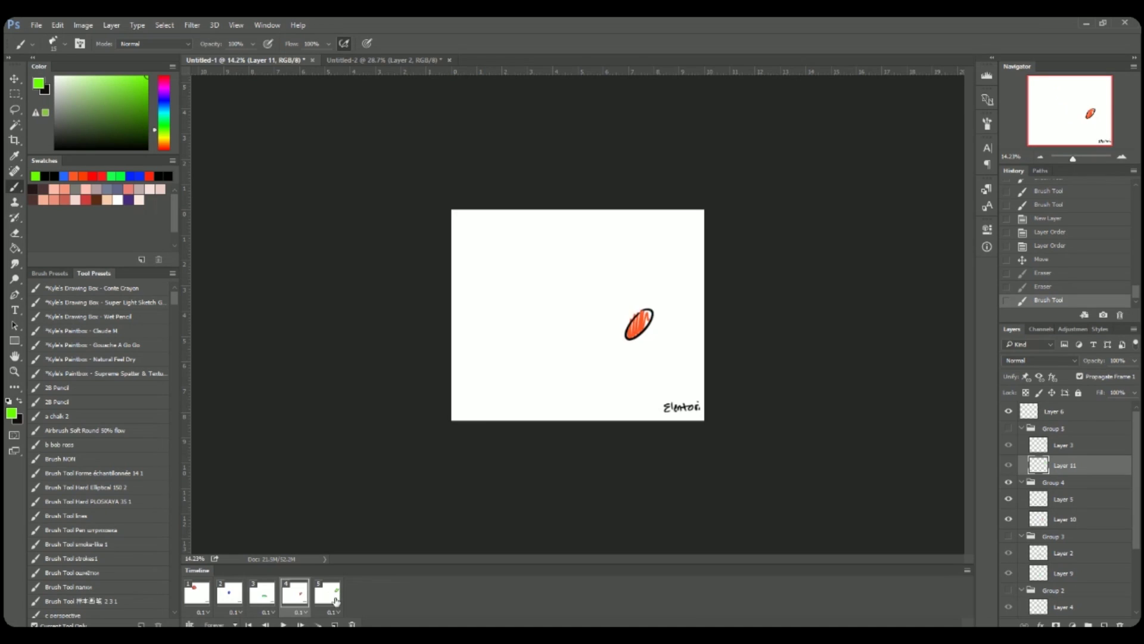
pyautogui.click(327, 599)
# Step: Set frames 4 and 5 to a 0.1-second delay
pyautogui.click(294, 603)
pyautogui.click(330, 614)
pyautogui.click(349, 472)
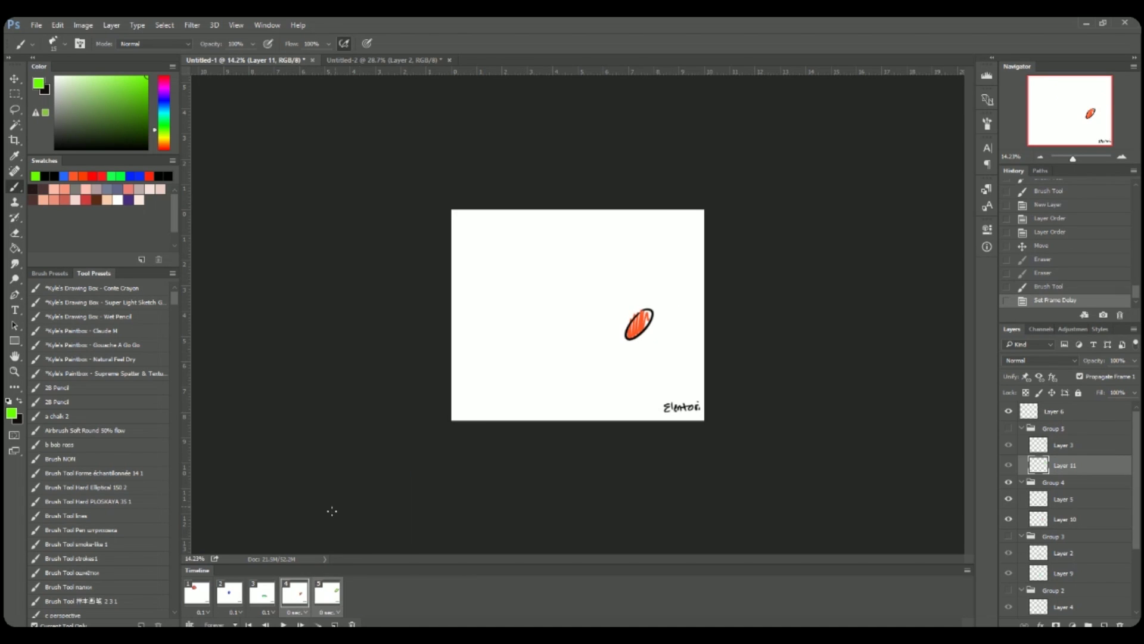
pyautogui.click(283, 625)
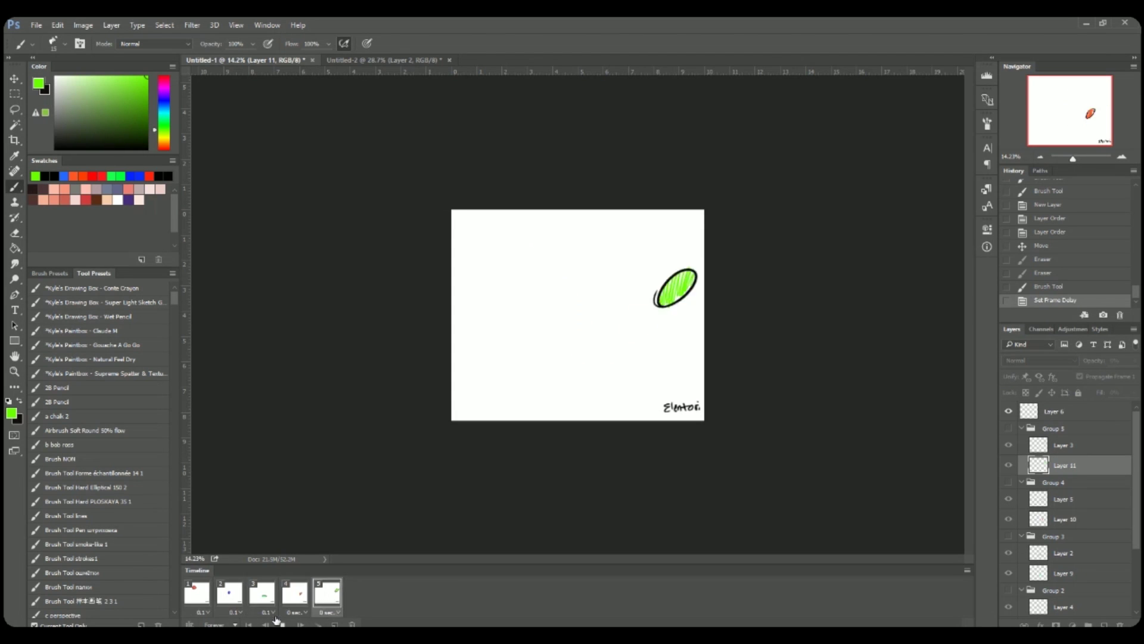
pyautogui.click(291, 596)
pyautogui.keyDown('shift'); pyautogui.click(334, 592); pyautogui.keyUp('shift')
pyautogui.click(335, 624)
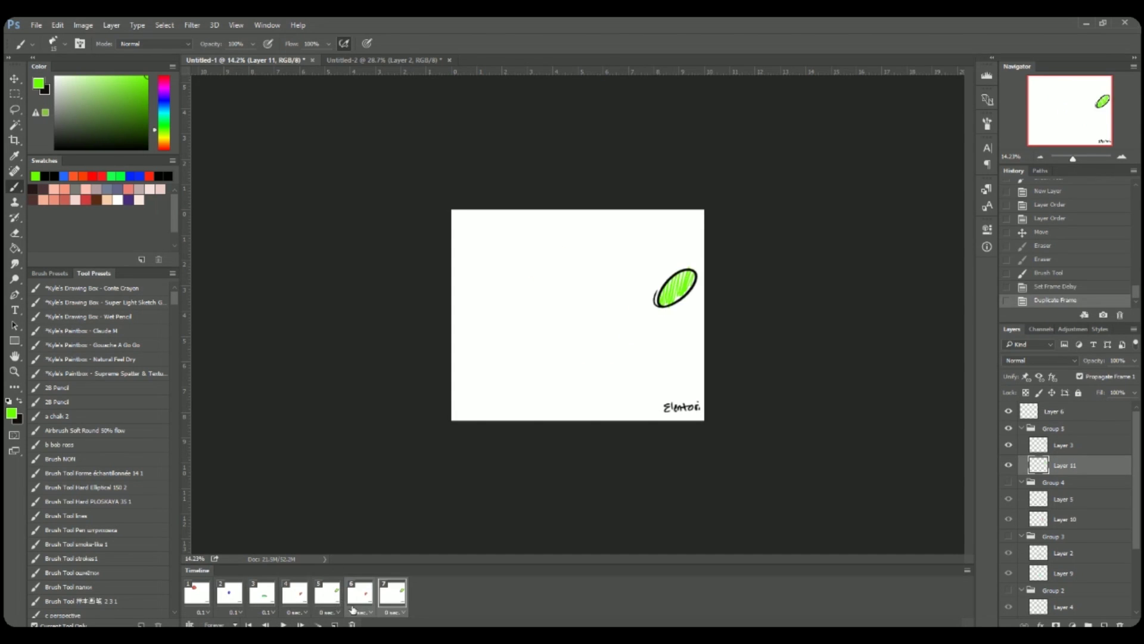
pyautogui.hotkey('ctrl', 'z')
pyautogui.click(324, 612)
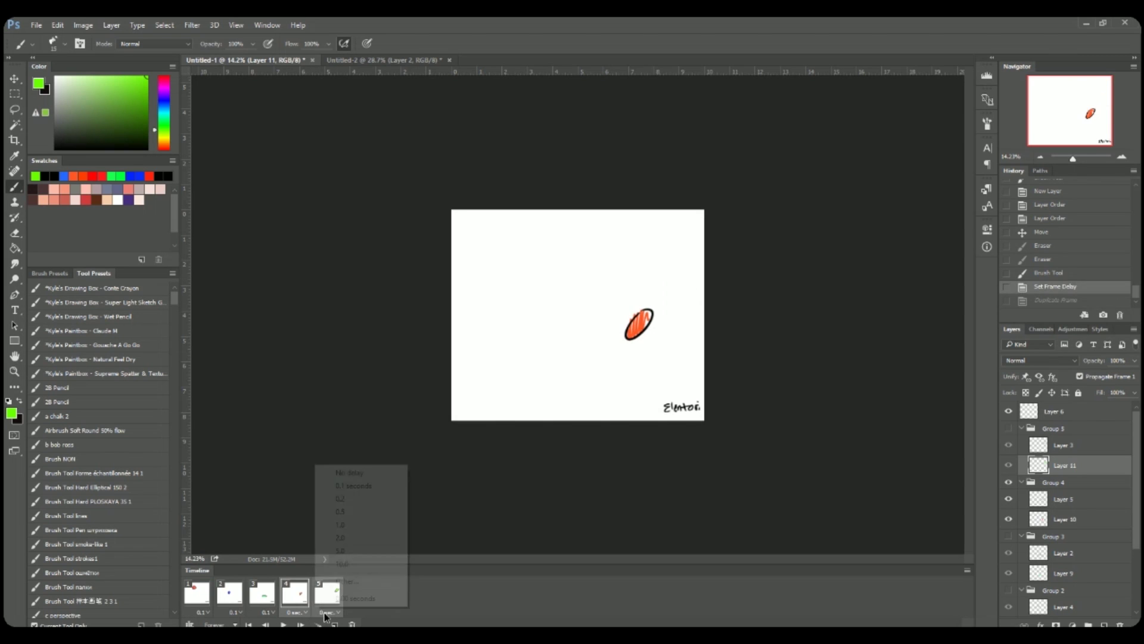
pyautogui.click(354, 485)
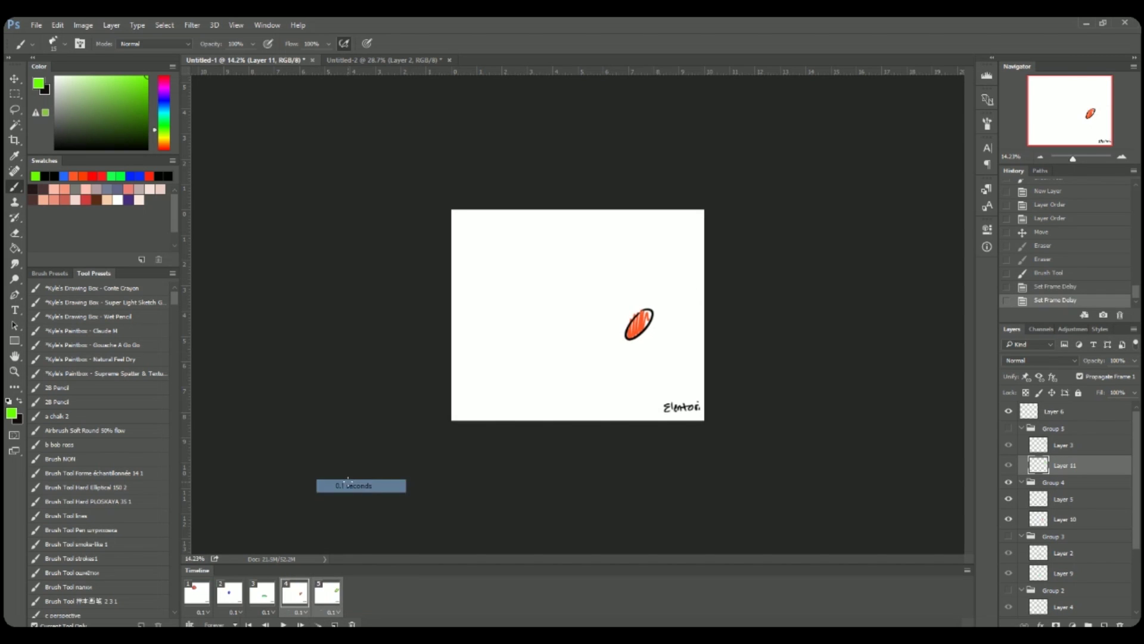
pyautogui.click(290, 180)
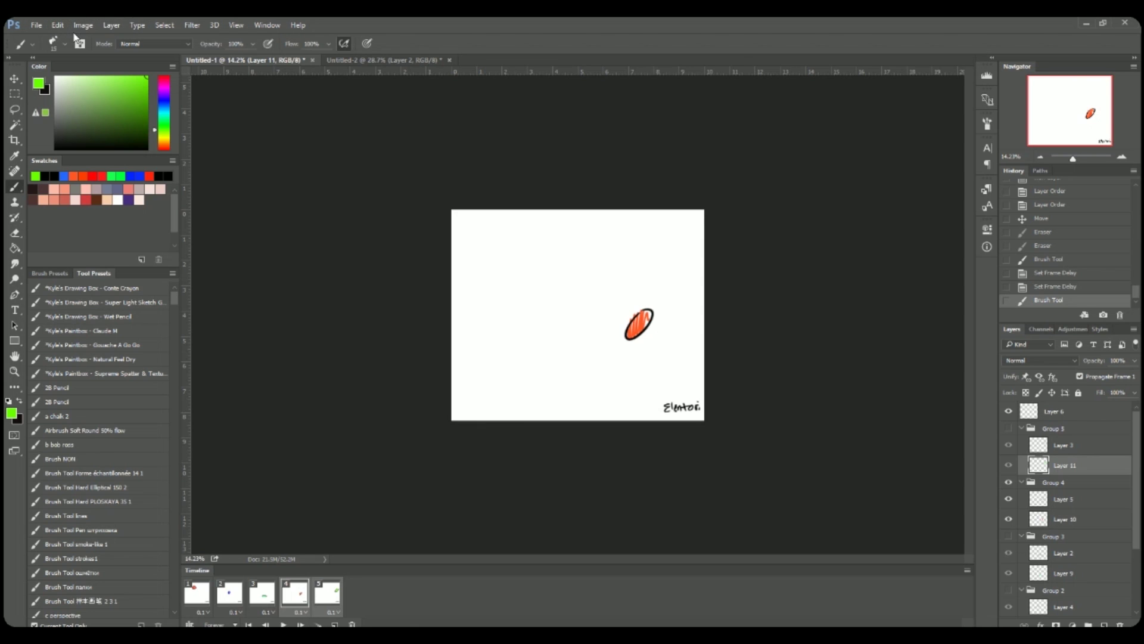
# Step: In Image Size, enter resolution 72 so the image becomes 720 × 600 px
pyautogui.click(39, 26)
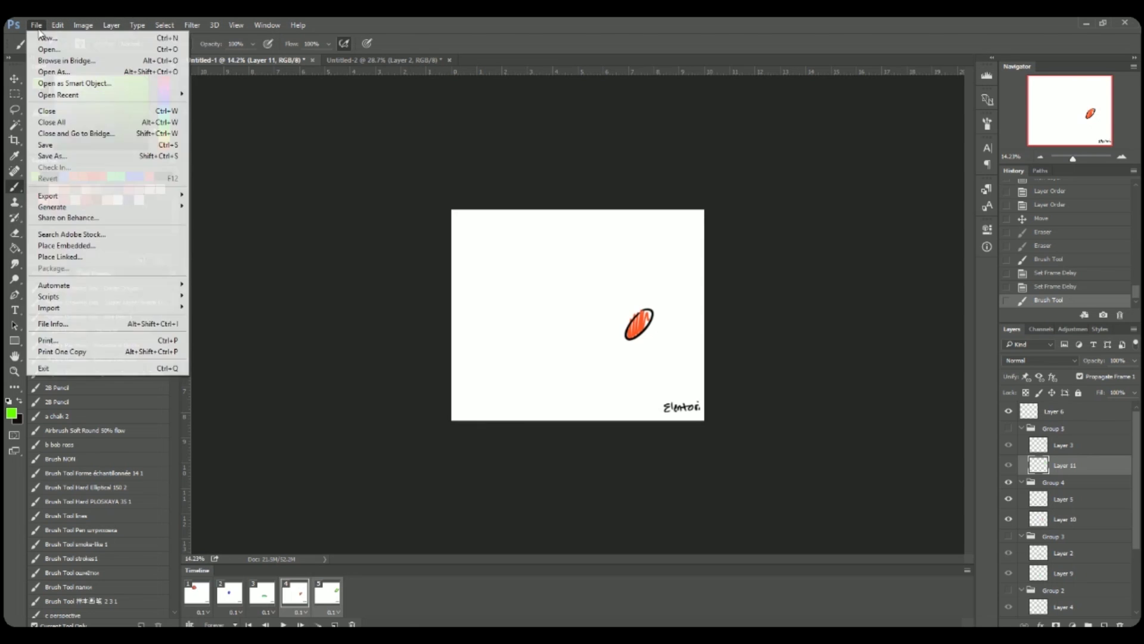
pyautogui.click(222, 97)
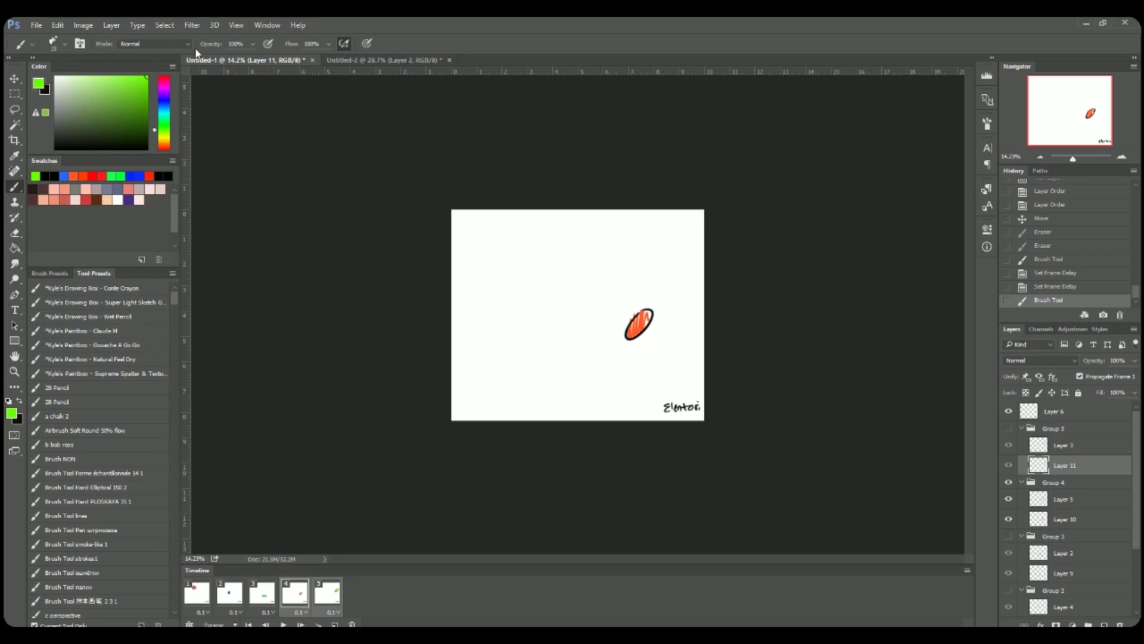
pyautogui.click(92, 26)
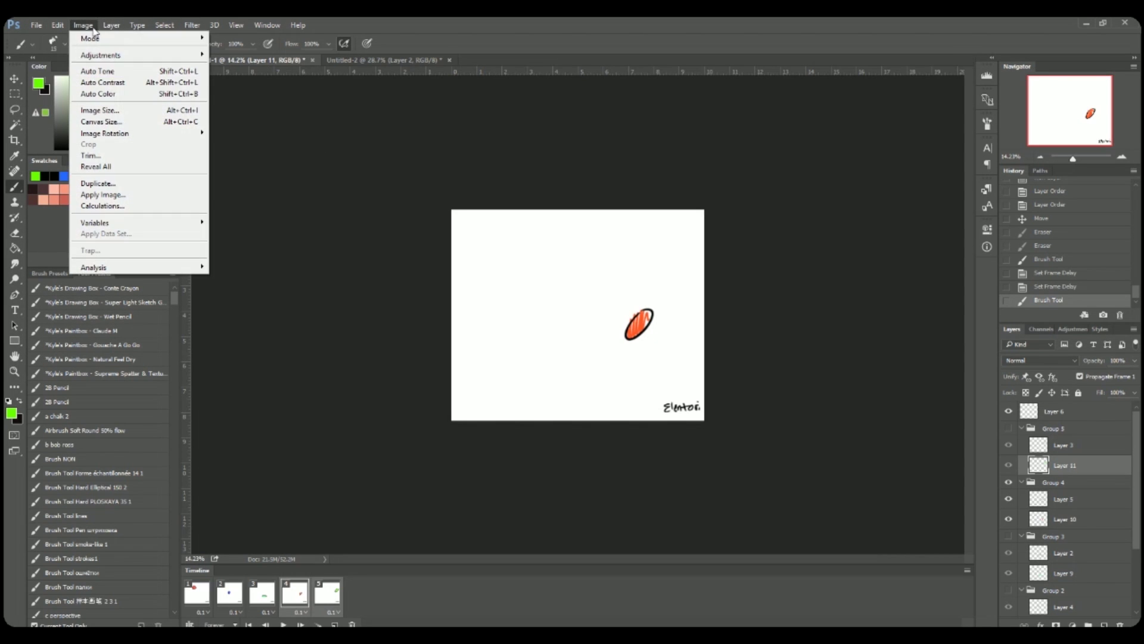
pyautogui.click(106, 110)
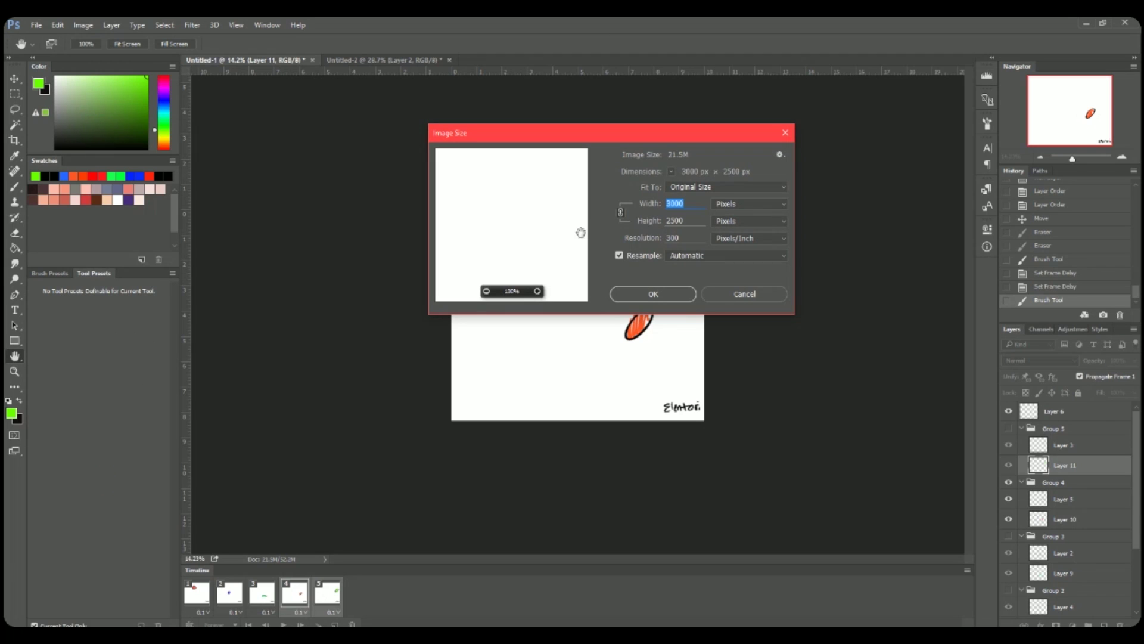
pyautogui.doubleClick(683, 237)
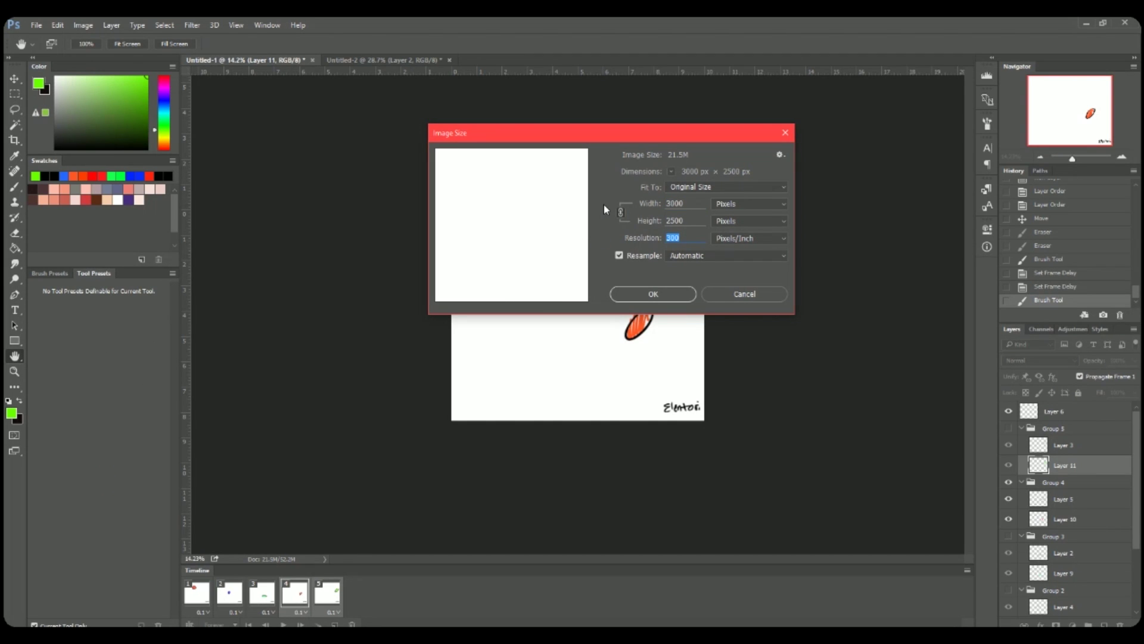
pyautogui.write('72')
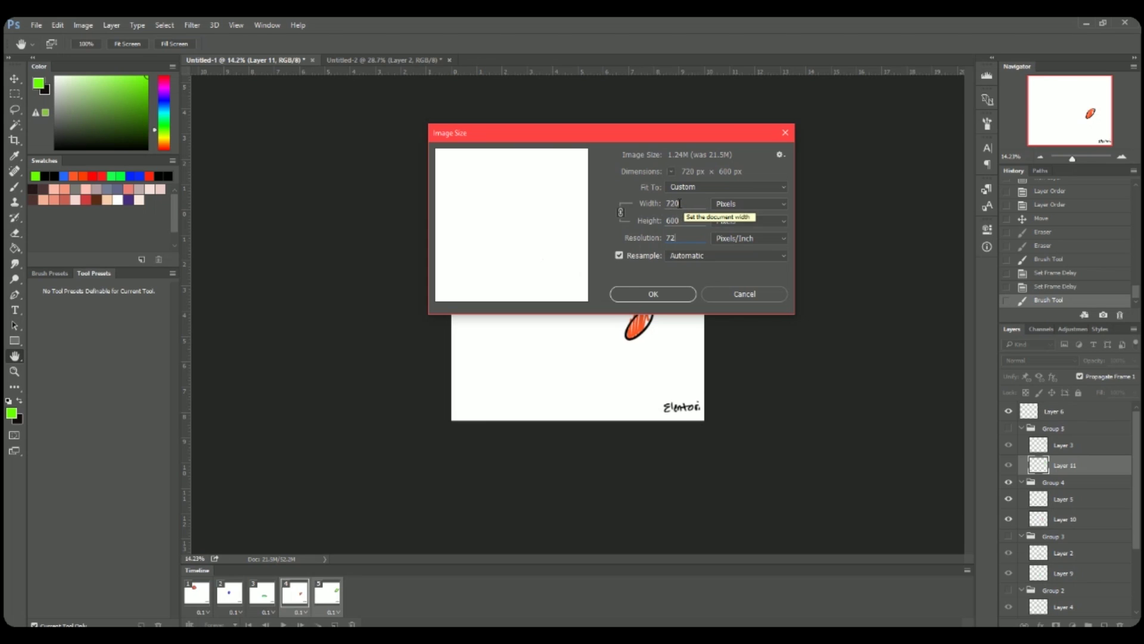
# Step: View the resized animation at 100% and bring up the File > Export submenu
pyautogui.click(653, 295)
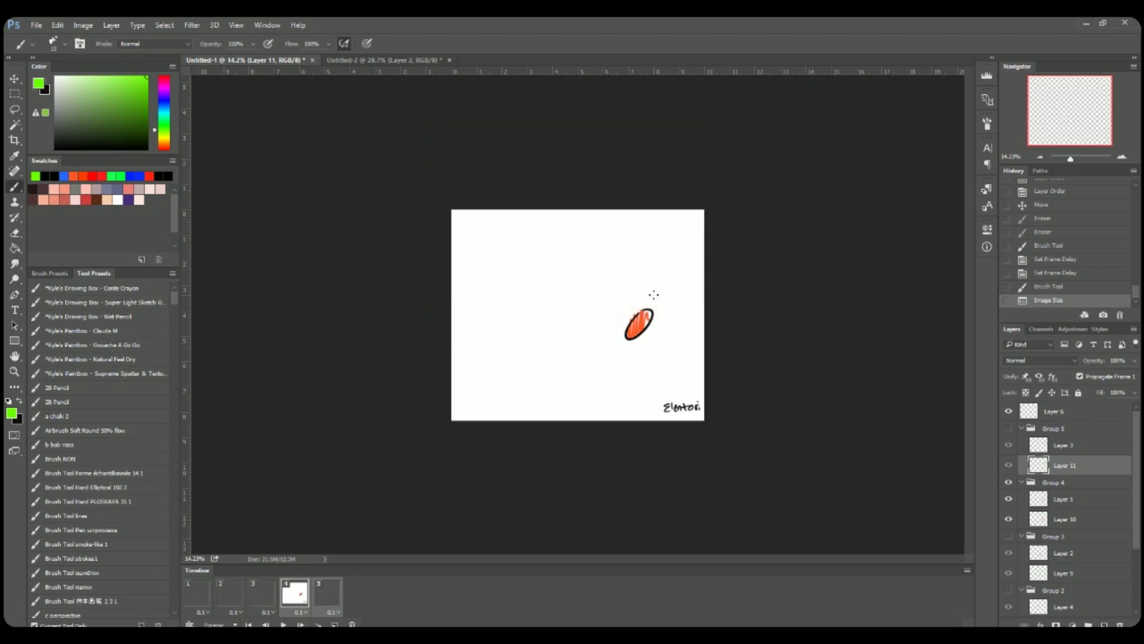
pyautogui.click(236, 25)
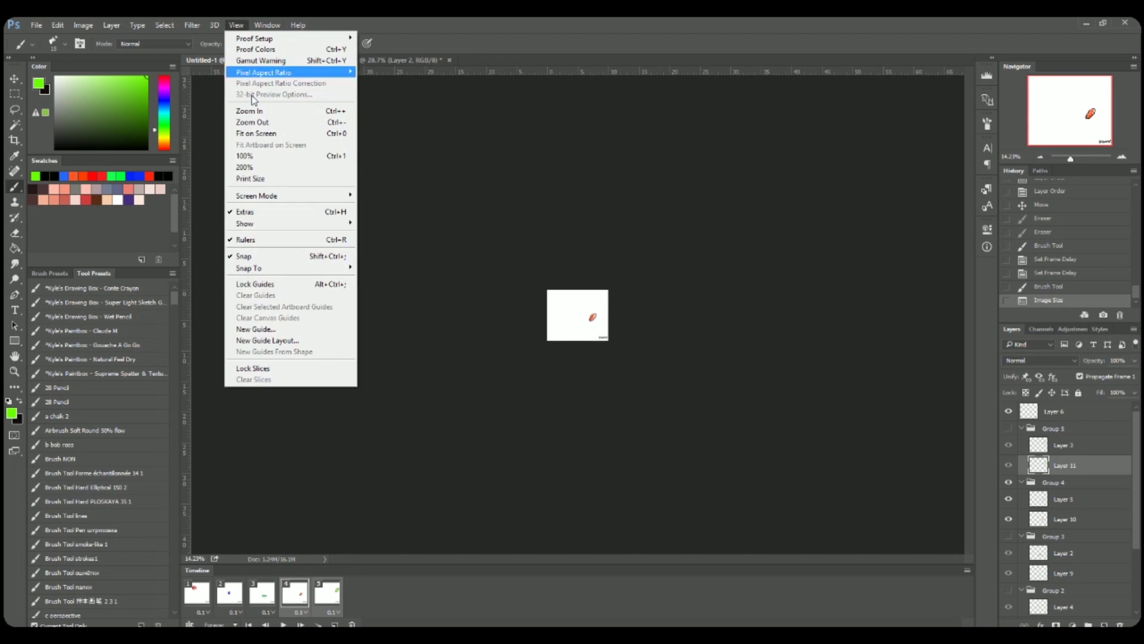
pyautogui.click(256, 158)
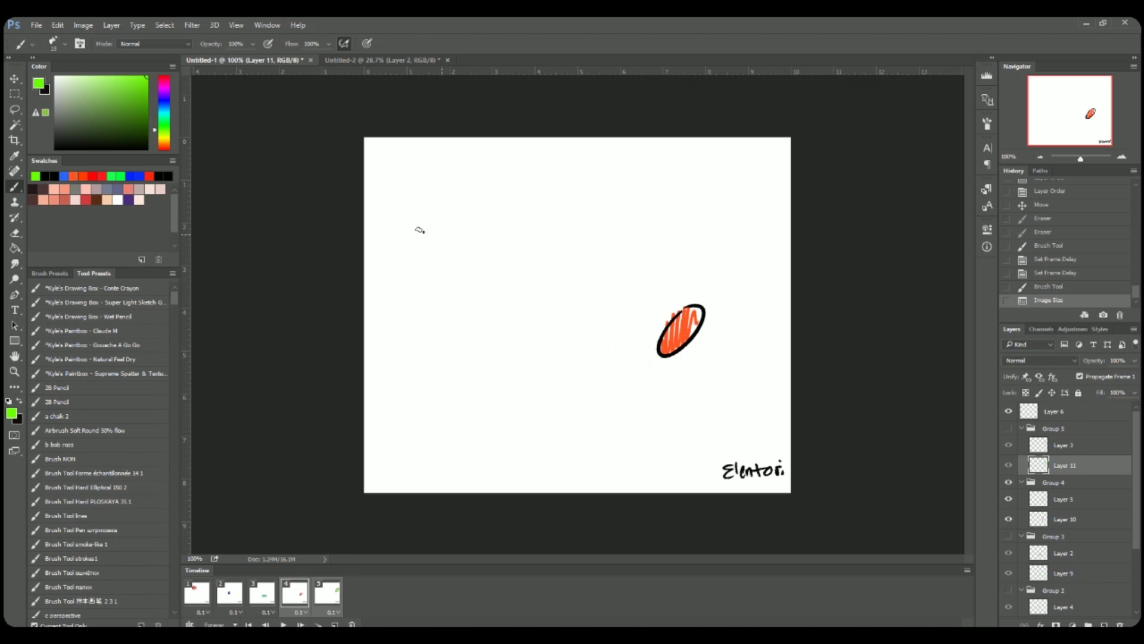
pyautogui.click(42, 24)
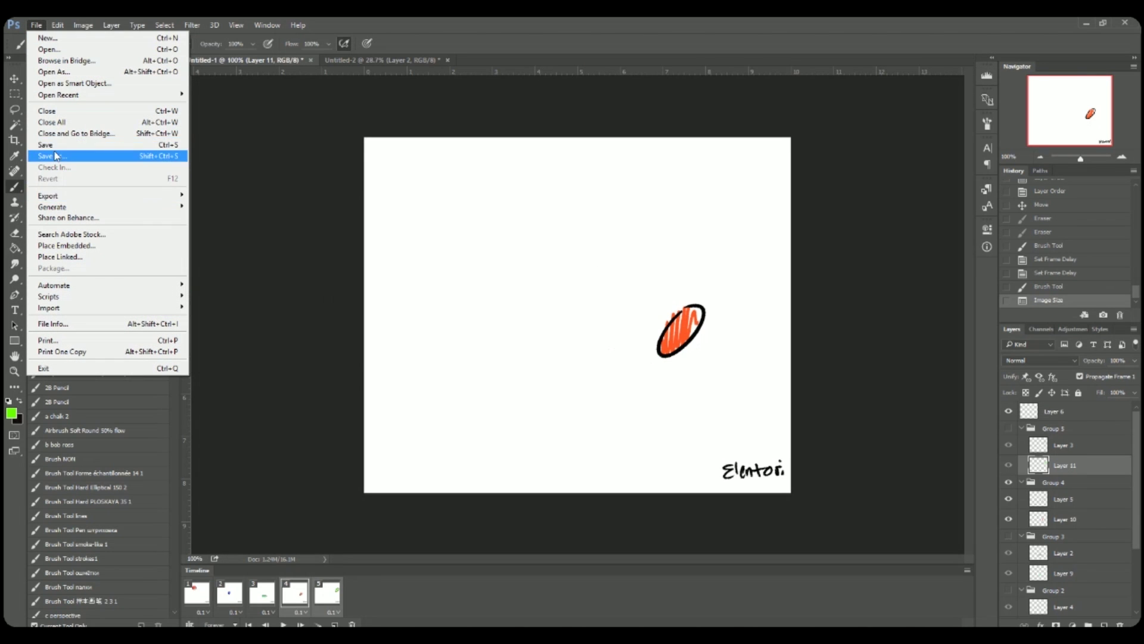
pyautogui.moveTo(65, 200)
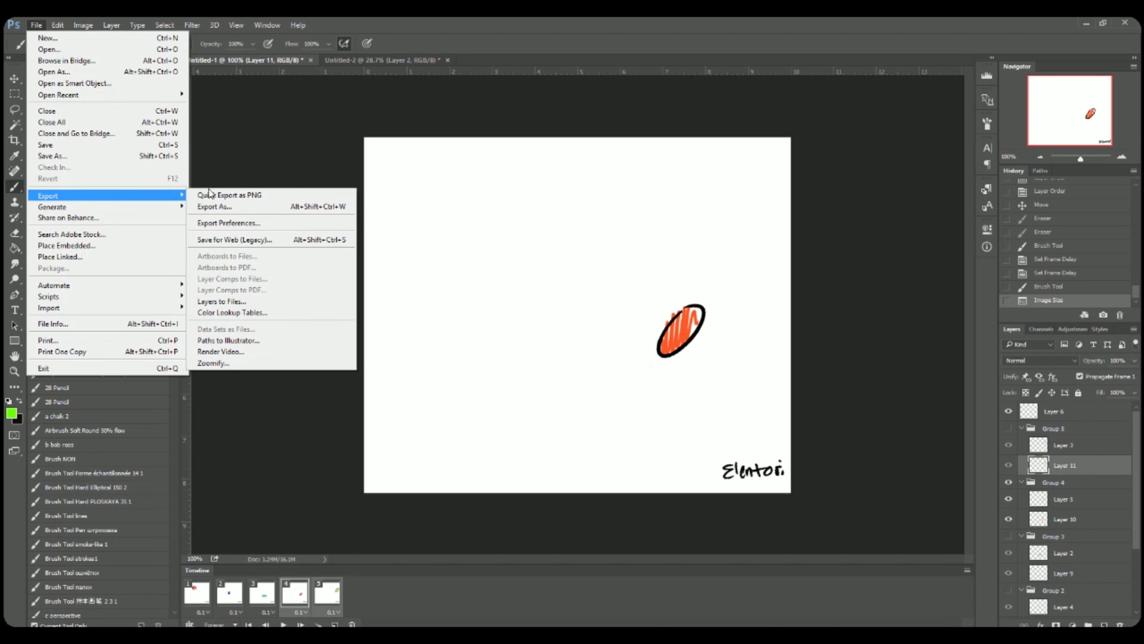
# Step: Open Save for Web (Legacy), preview the animation, and keep looping set to Forever
pyautogui.click(232, 241)
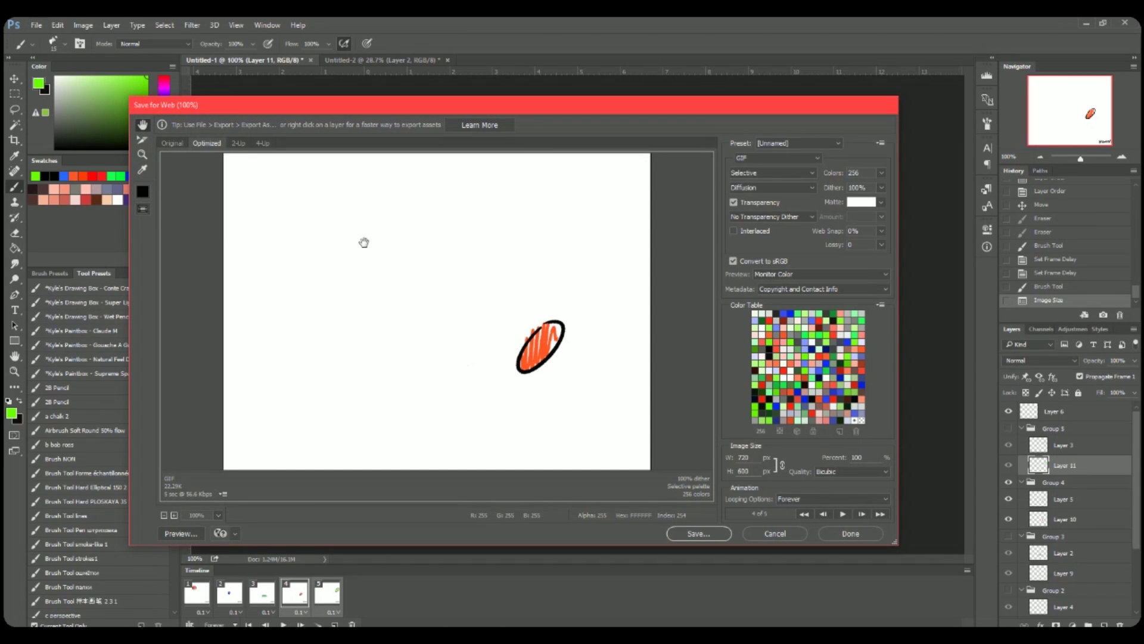
pyautogui.click(843, 514)
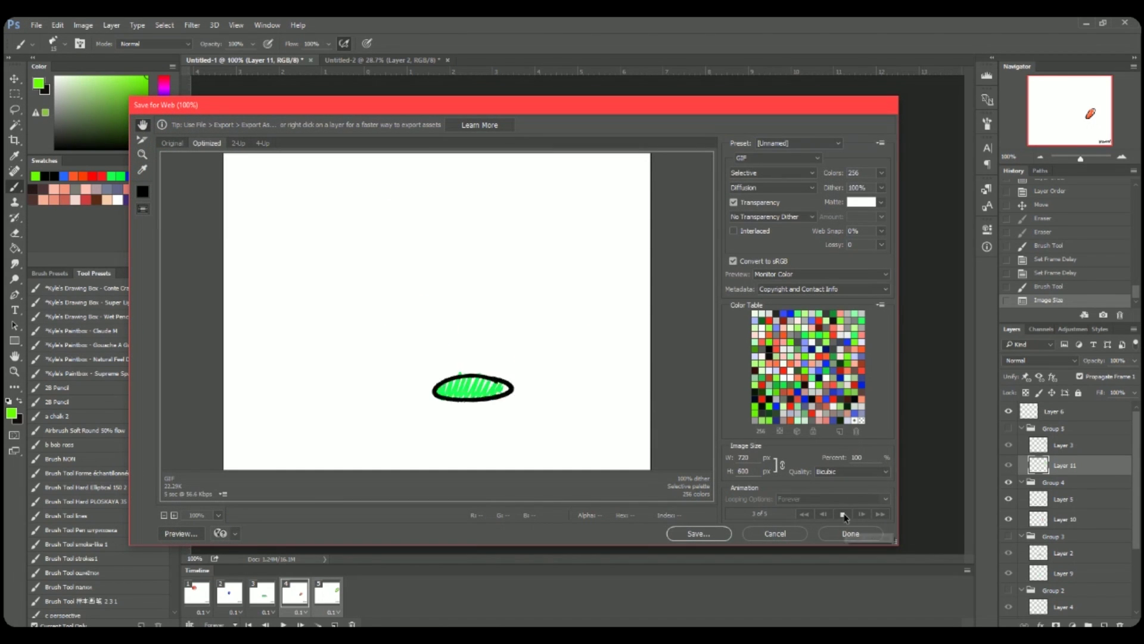
pyautogui.click(843, 514)
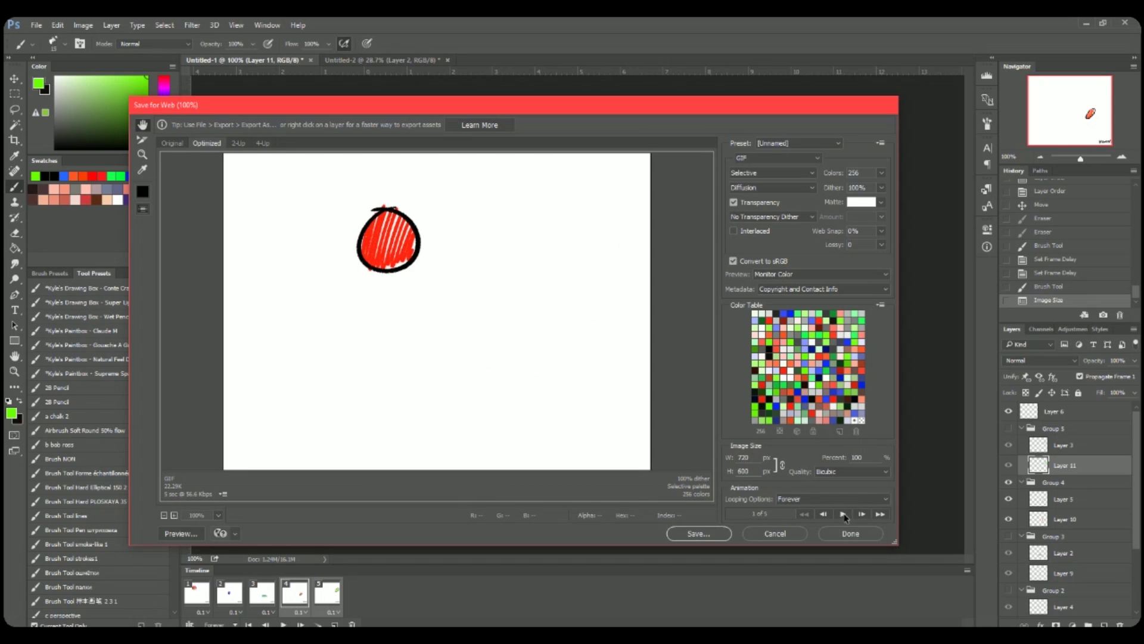
pyautogui.click(795, 499)
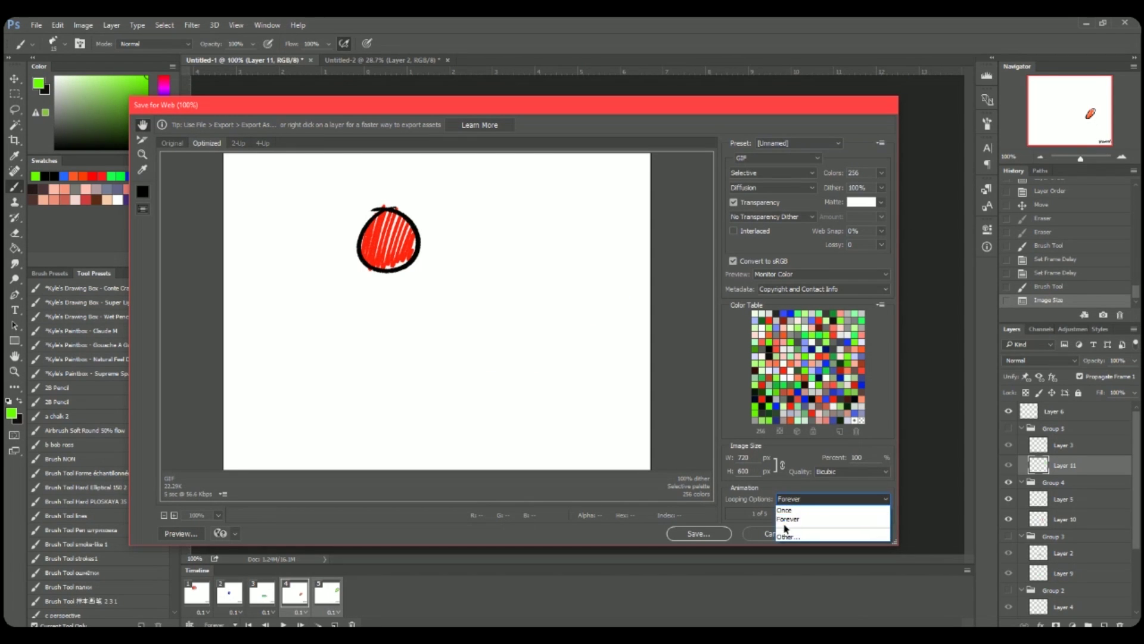
pyautogui.click(789, 519)
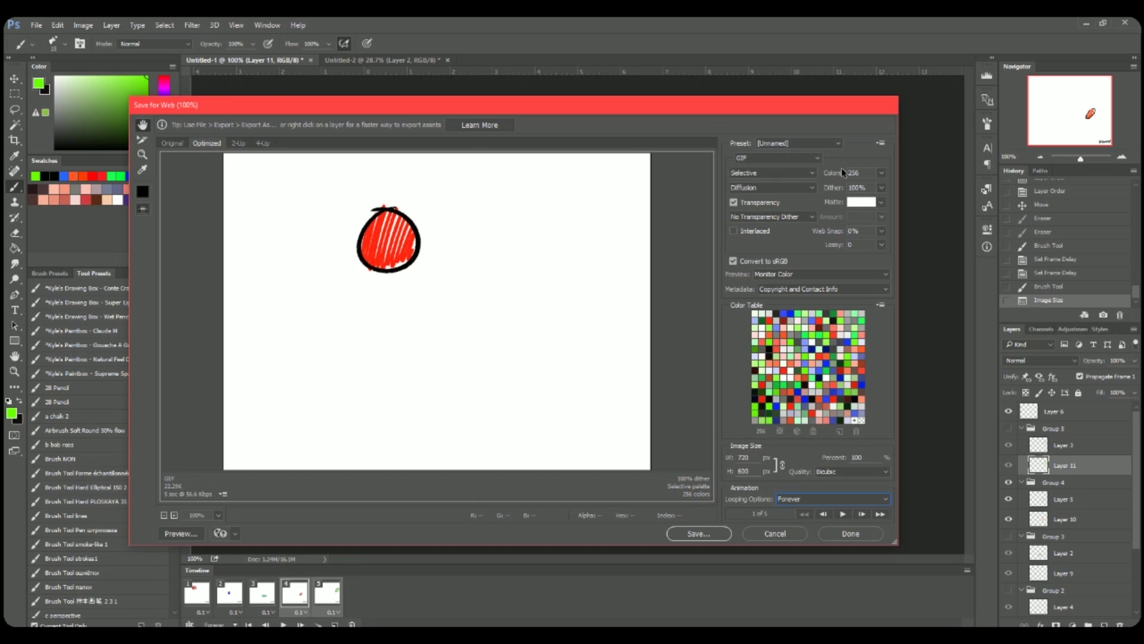
# Step: Keep the GIF at 256 colours with dither at 100%
pyautogui.click(881, 174)
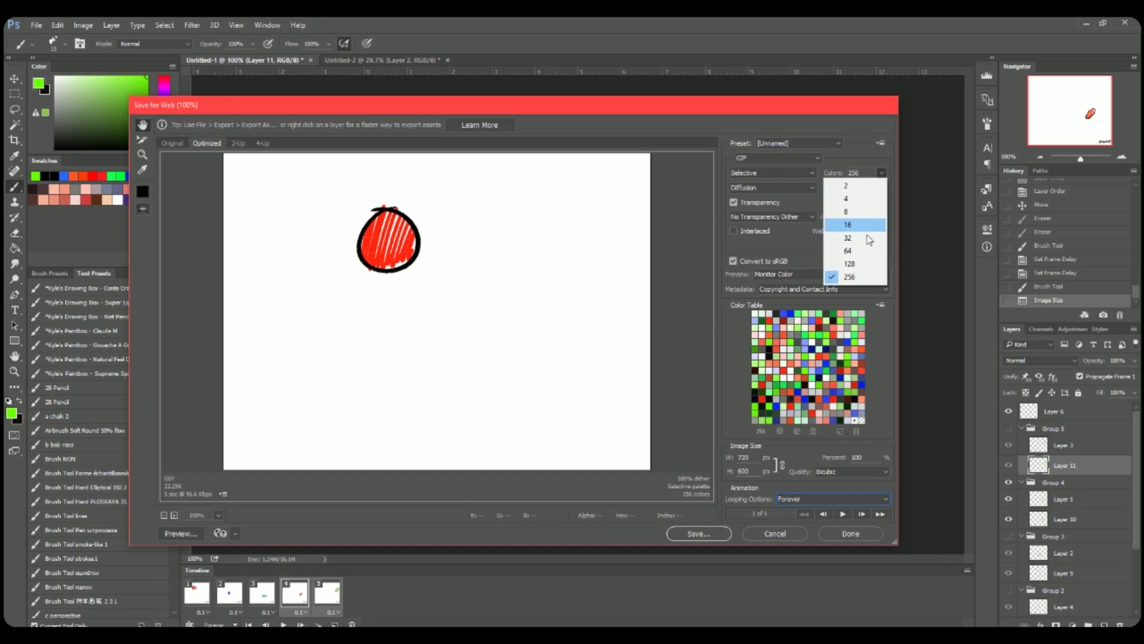
pyautogui.click(858, 277)
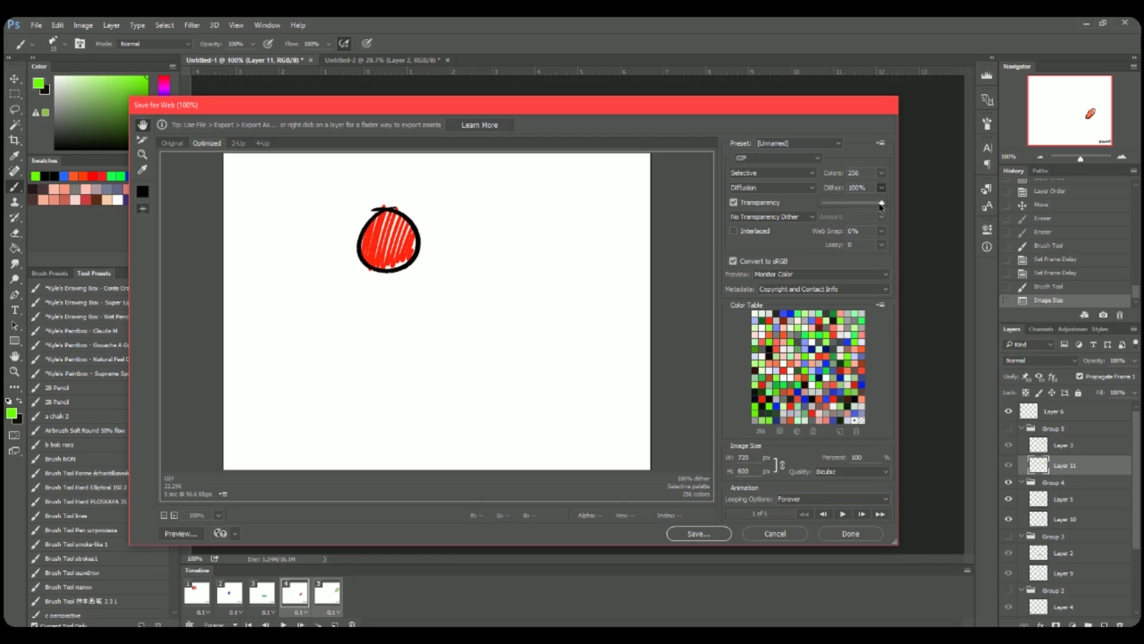
pyautogui.click(858, 156)
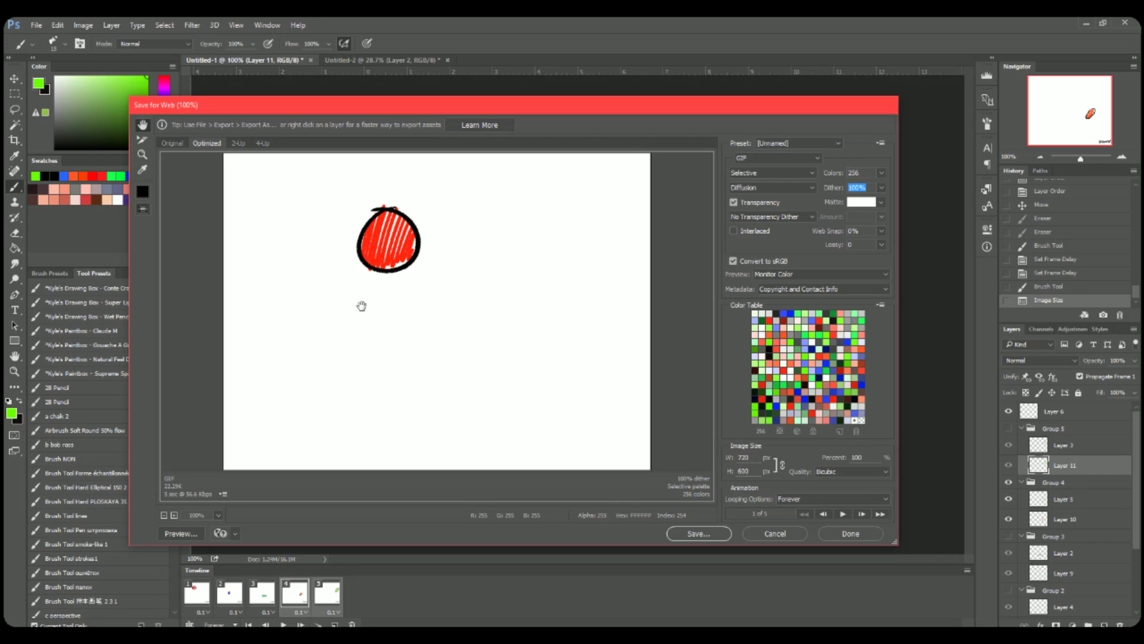
pyautogui.click(882, 189)
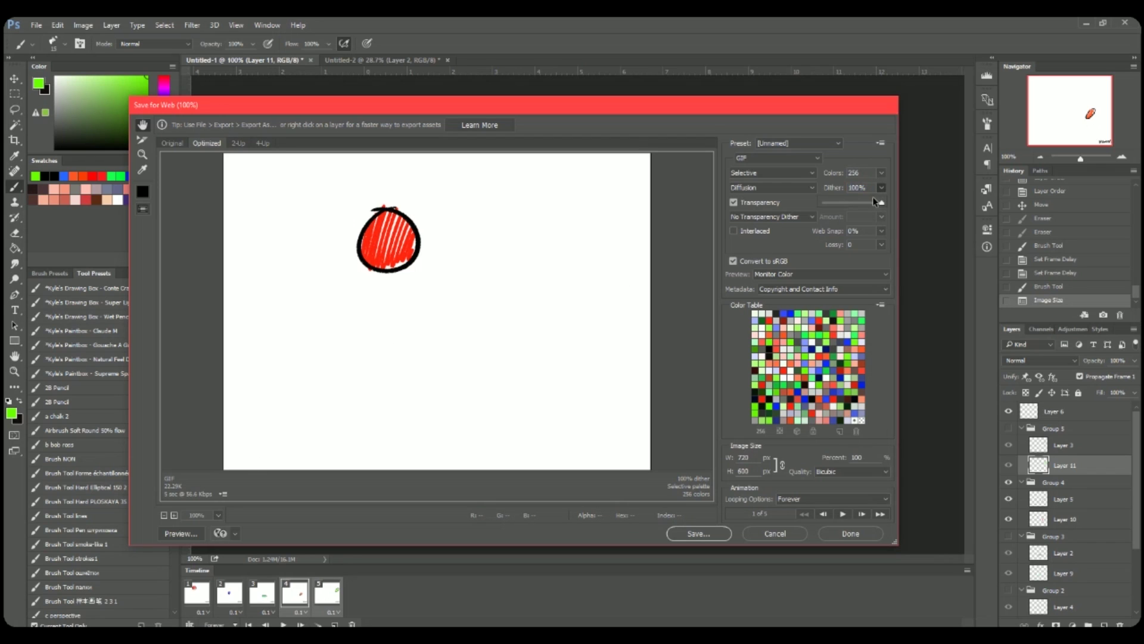
pyautogui.moveTo(874, 205)
pyautogui.mouseDown()
pyautogui.moveTo(822, 205)
pyautogui.moveTo(899, 205)
pyautogui.moveTo(822, 205)
pyautogui.moveTo(886, 202)
pyautogui.mouseUp()
pyautogui.click(881, 172)
pyautogui.click(862, 159)
# Step: Replay the GIF preview, confirming the 256-colour setting
pyautogui.click(842, 514)
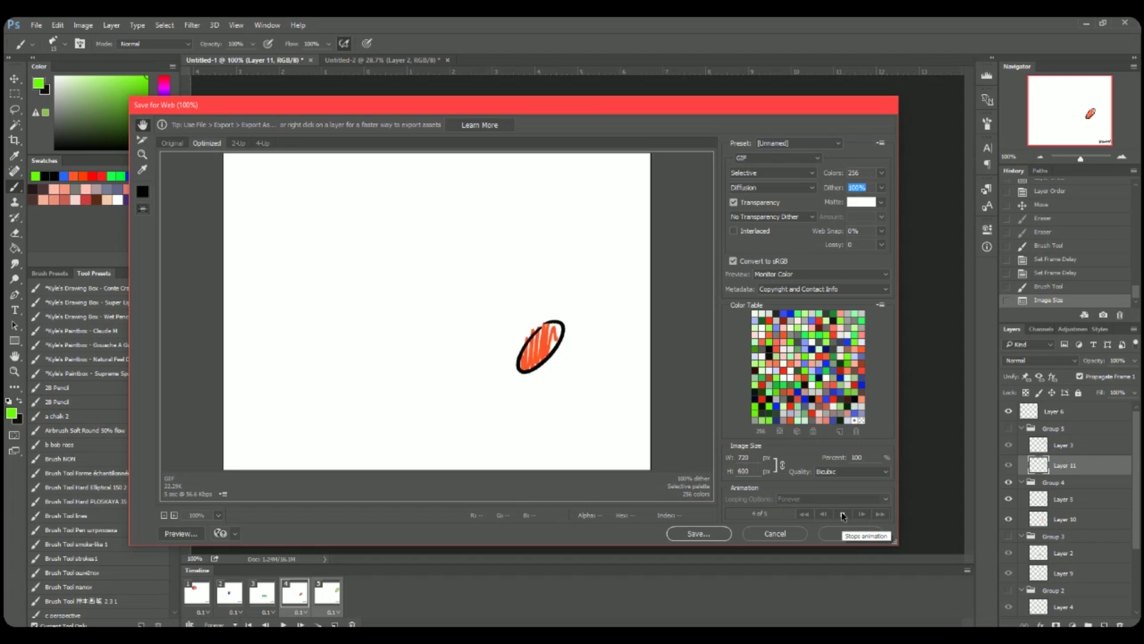
pyautogui.click(843, 515)
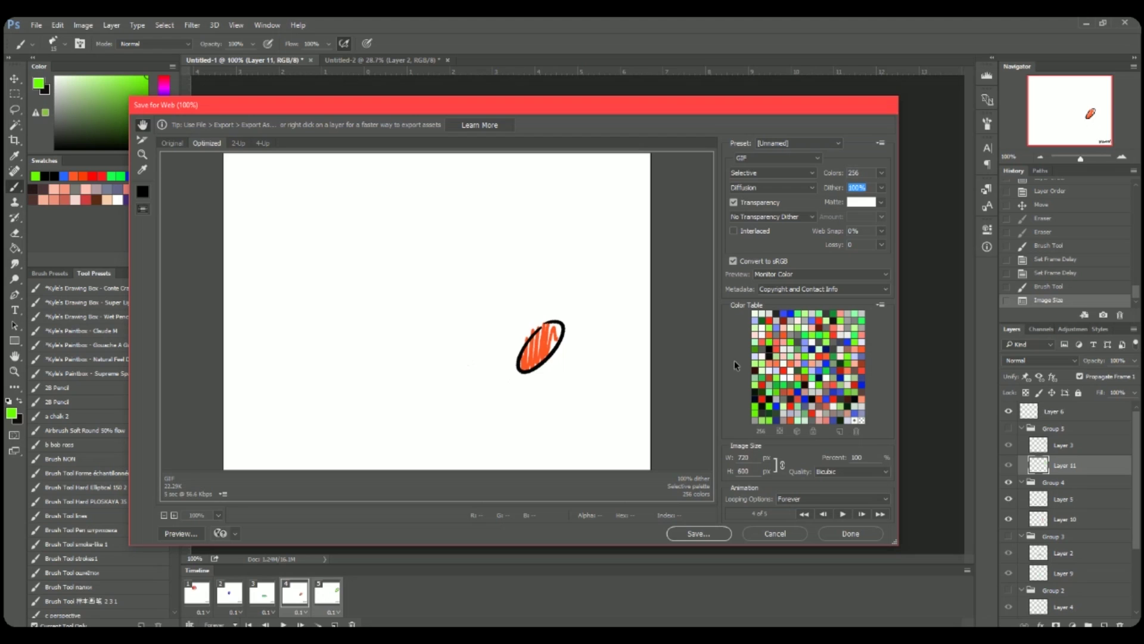
pyautogui.click(881, 173)
pyautogui.click(848, 159)
pyautogui.click(844, 514)
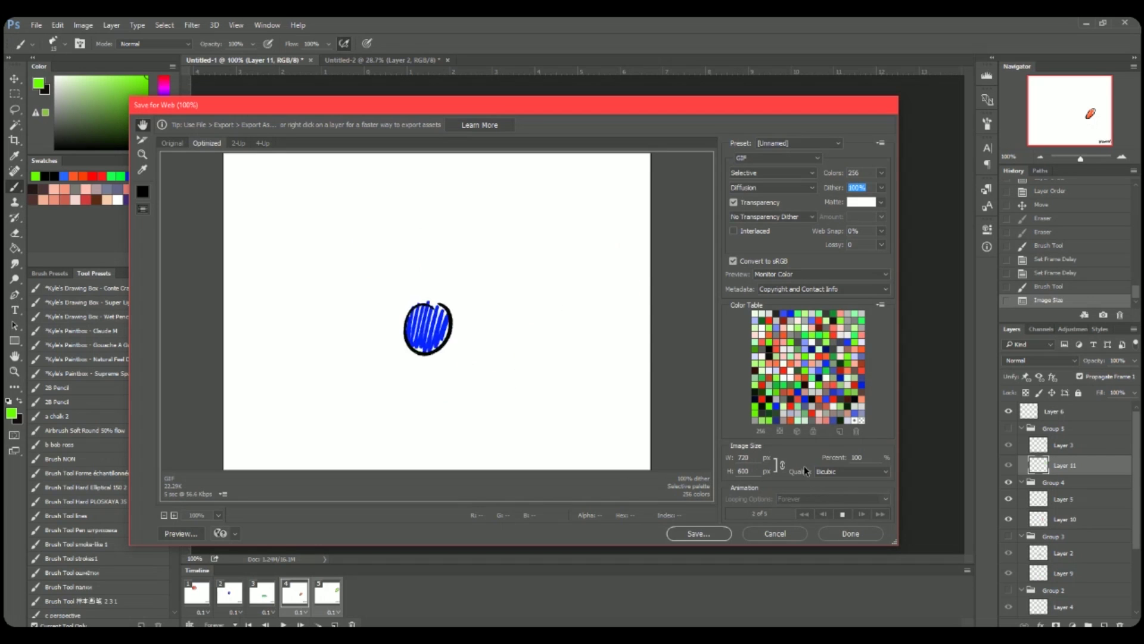
# Step: Compare the original, 256- and 128-colour variants in the 2-Up and 4-Up views
pyautogui.click(843, 514)
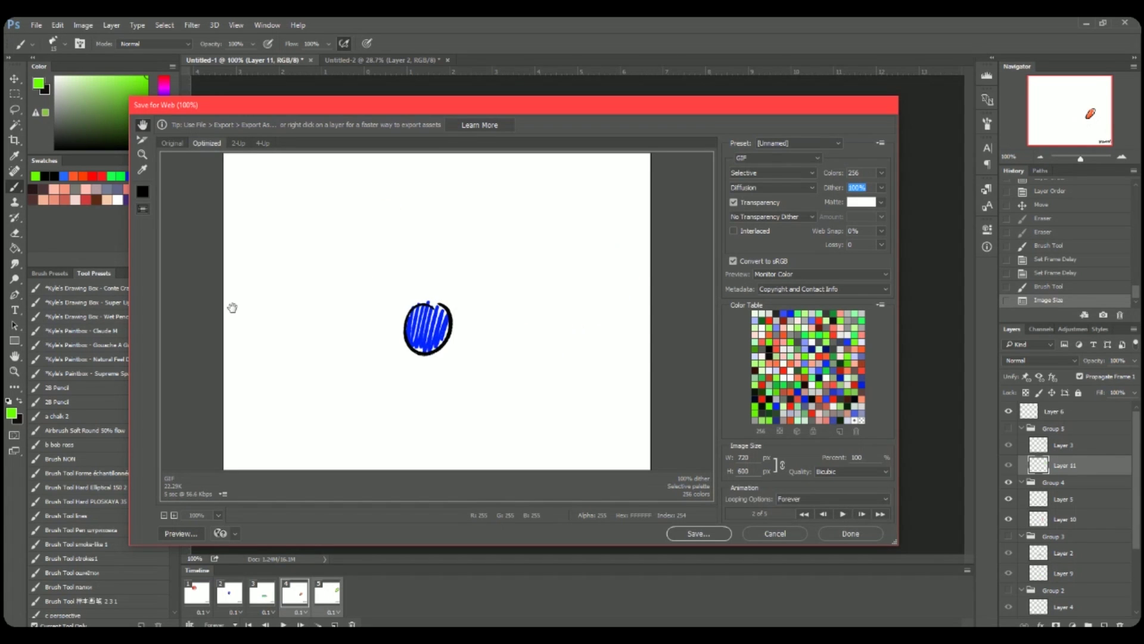
pyautogui.click(238, 144)
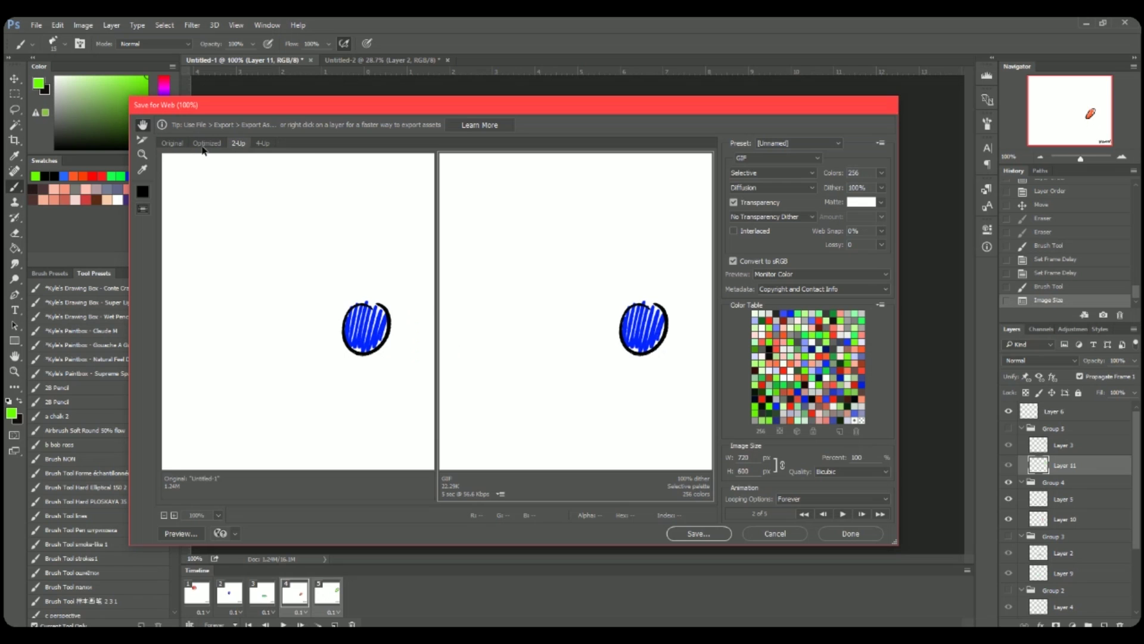
pyautogui.click(269, 146)
pyautogui.click(335, 238)
pyautogui.click(579, 290)
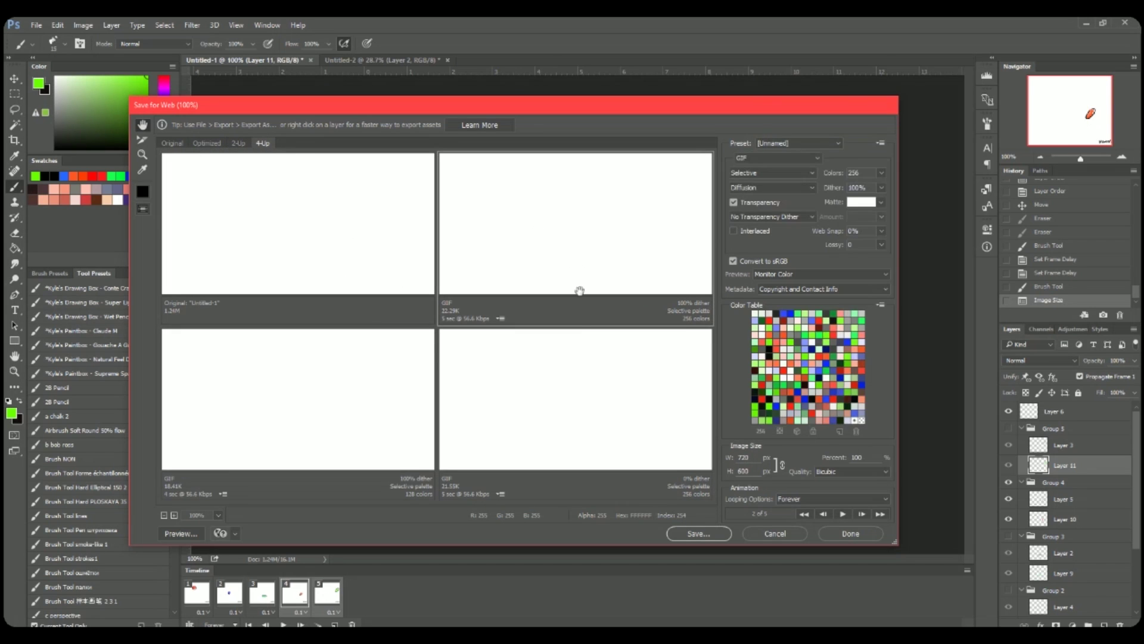
pyautogui.click(519, 386)
pyautogui.click(388, 391)
# Step: Settle on the 128-colour GIF variant in the Optimized view and save it
pyautogui.click(560, 386)
pyautogui.click(555, 323)
pyautogui.click(524, 357)
pyautogui.click(360, 365)
pyautogui.click(338, 233)
pyautogui.click(460, 209)
pyautogui.click(531, 352)
pyautogui.click(370, 370)
pyautogui.click(337, 255)
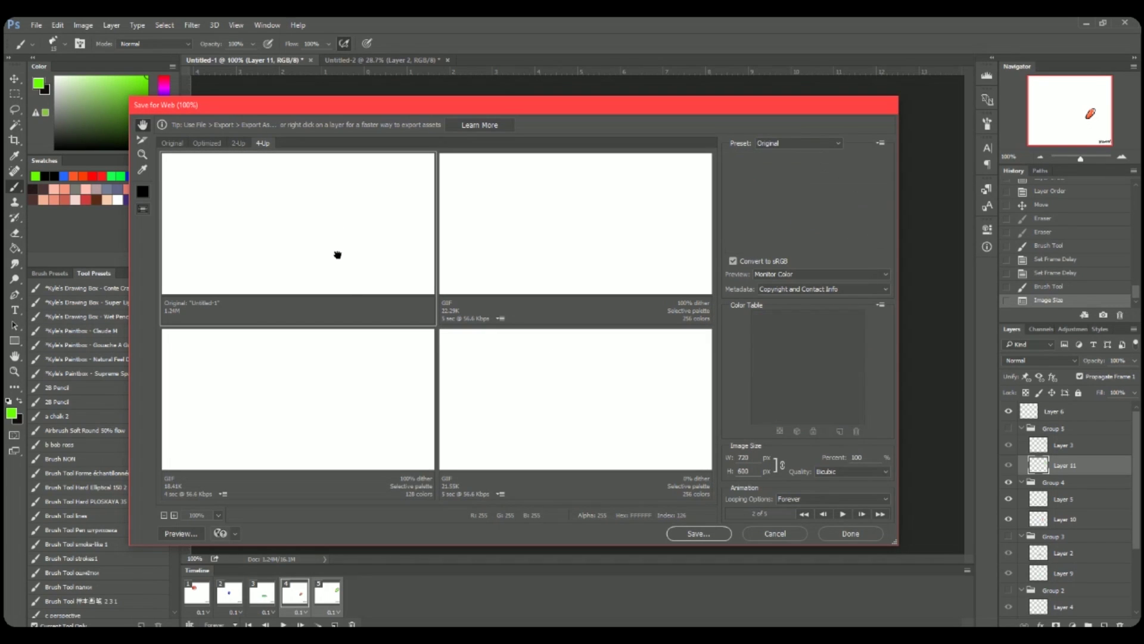
pyautogui.click(204, 144)
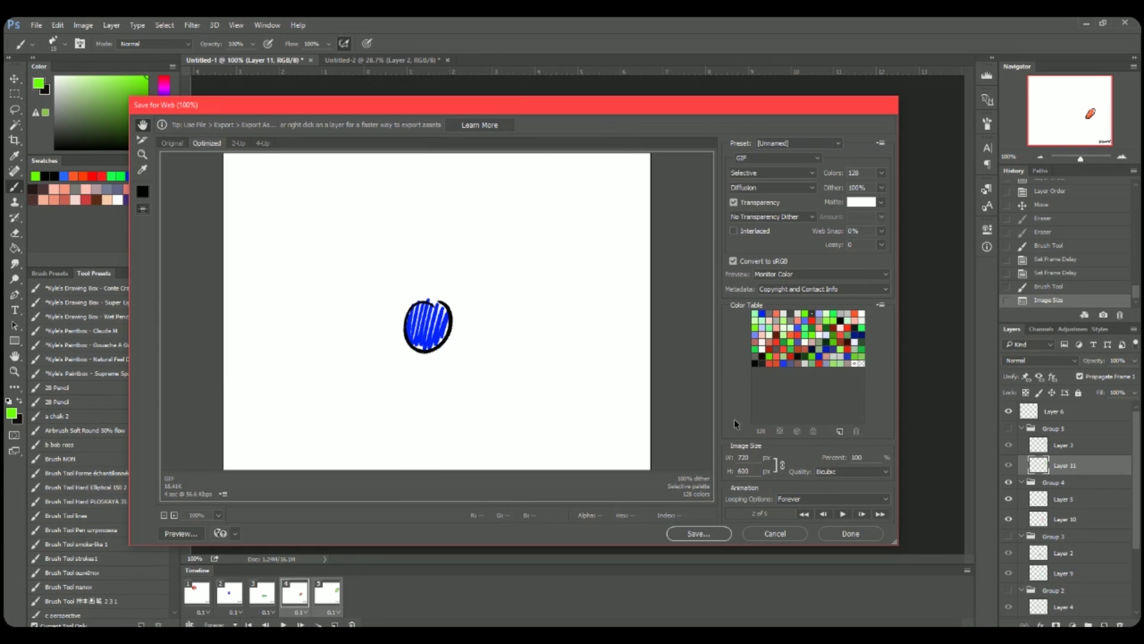
pyautogui.click(707, 533)
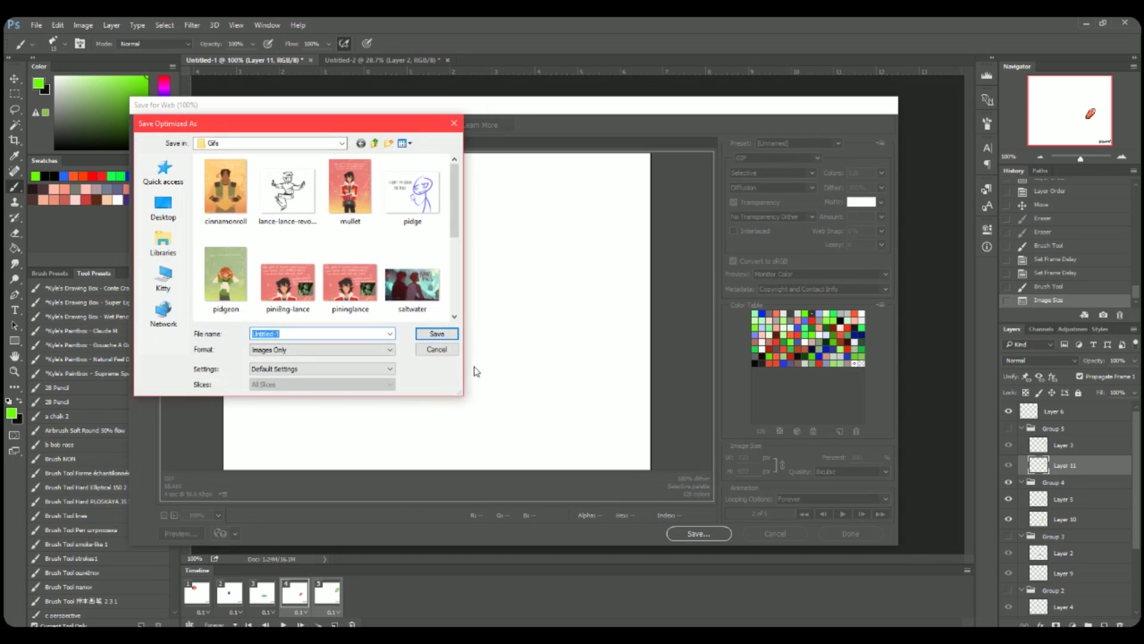
# Step: Save the GIF as 'ball-bounce' in the Gifs folder
pyautogui.scroll(-1, 331, 286)
pyautogui.scroll(2, 327, 280)
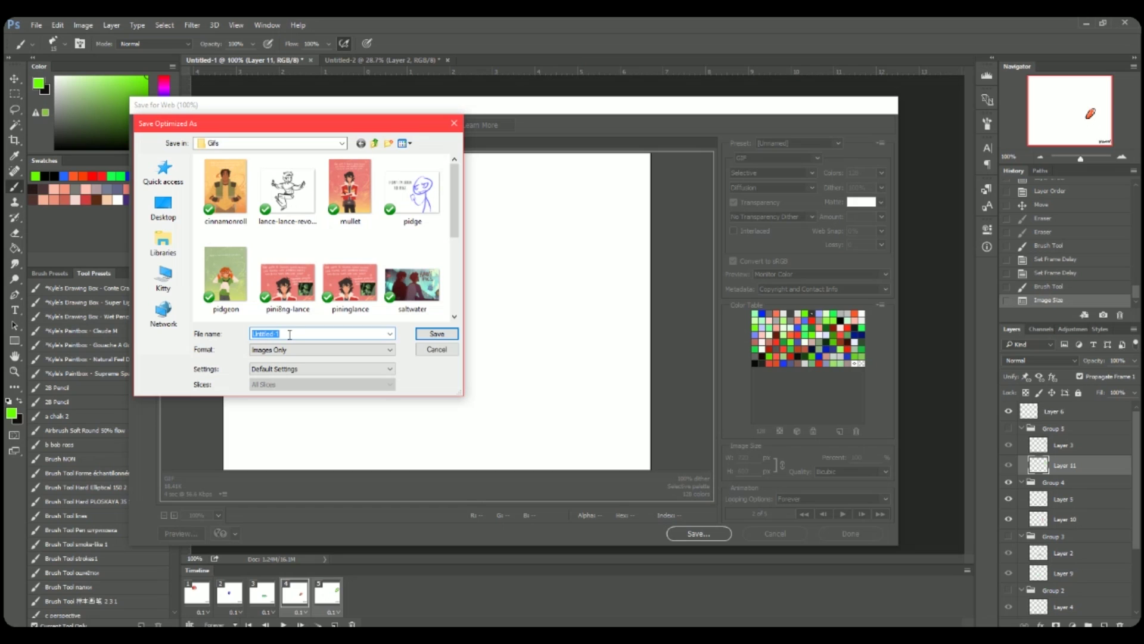
pyautogui.write('Untitled')
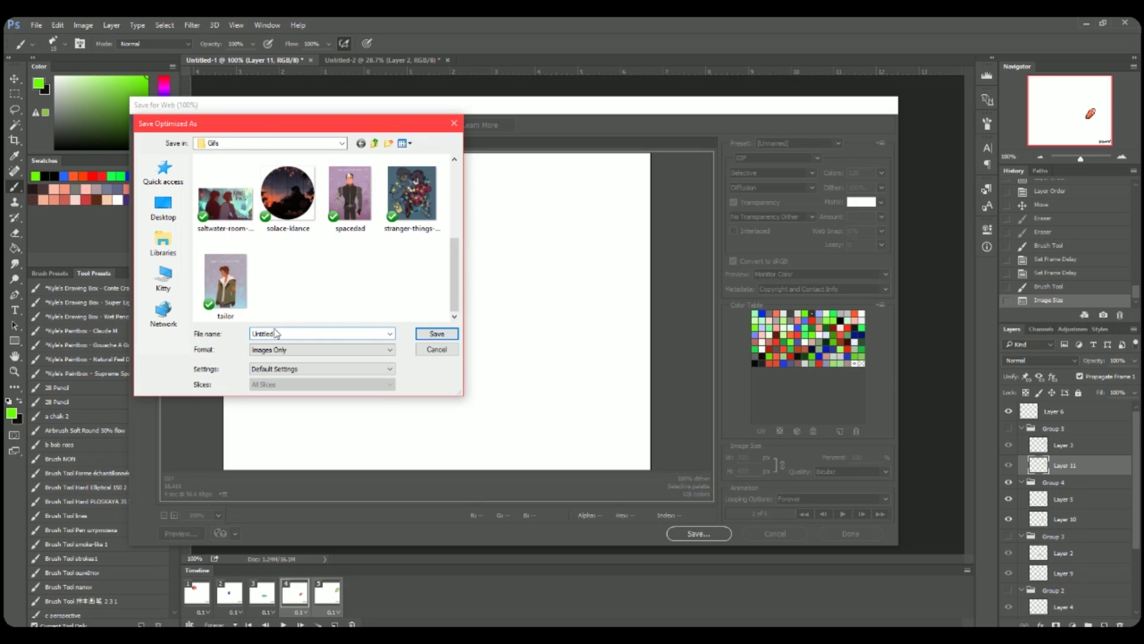
pyautogui.write('-1')
pyautogui.scroll(5, 284, 272)
pyautogui.press('BackSpace')
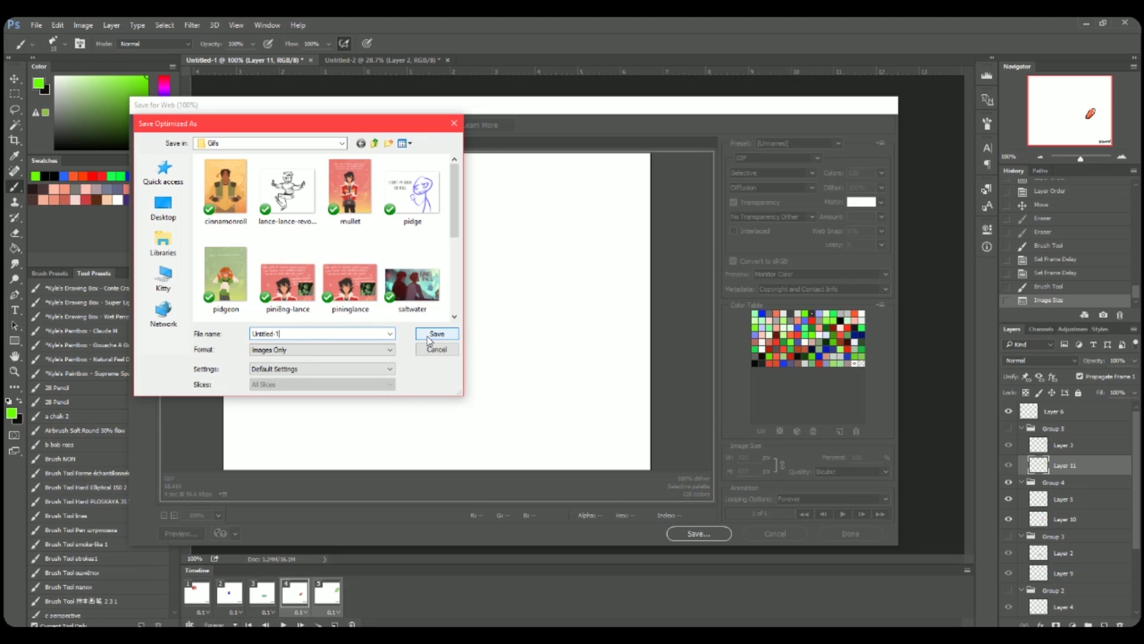
pyautogui.hotkey('ctrl', 'a')
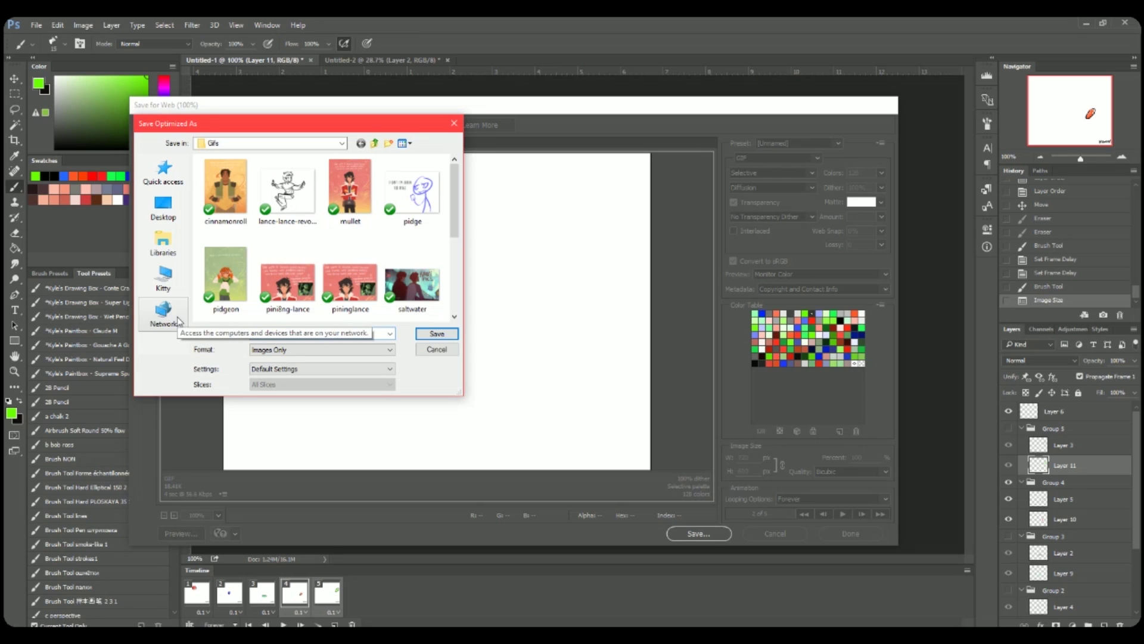
pyautogui.write('ball-')
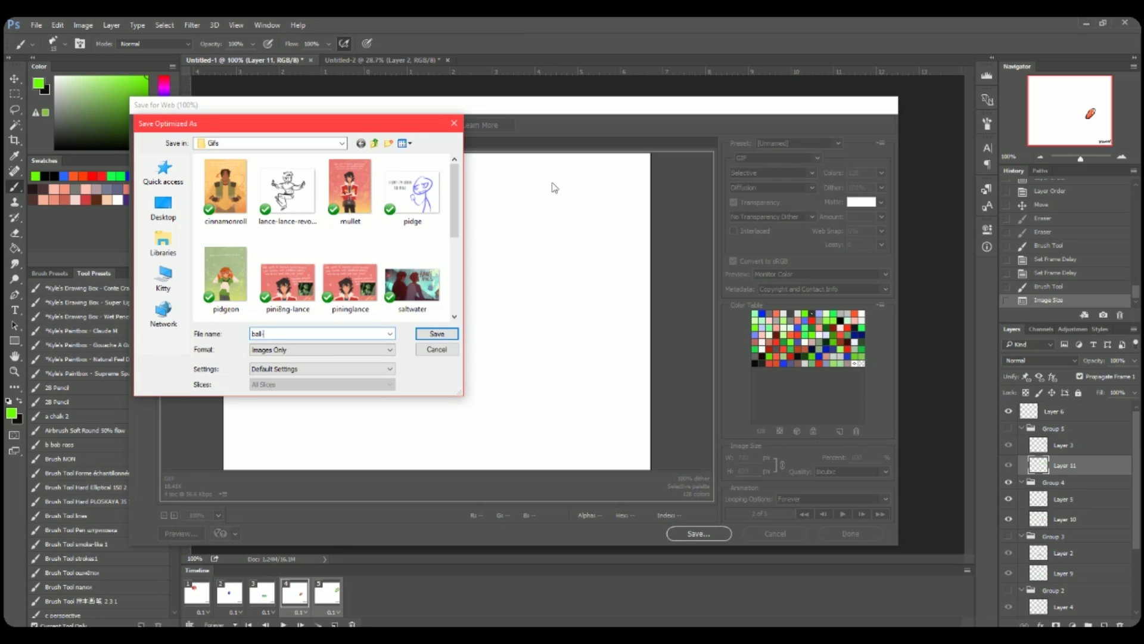
pyautogui.write('bounce')
pyautogui.click(421, 337)
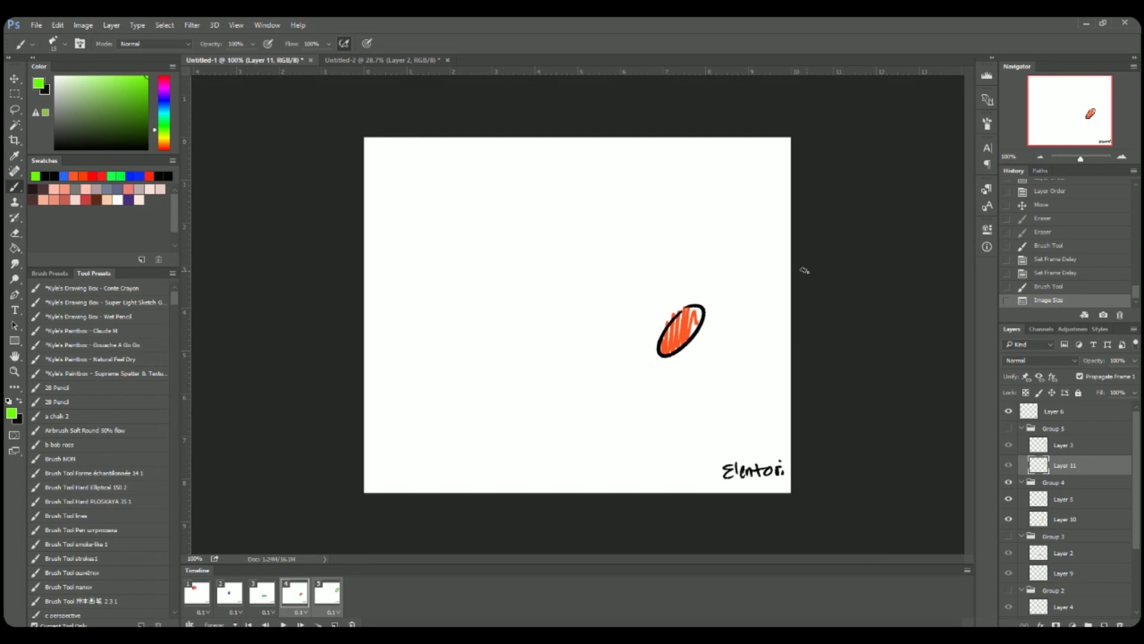
pyautogui.click(322, 58)
pyautogui.click(250, 60)
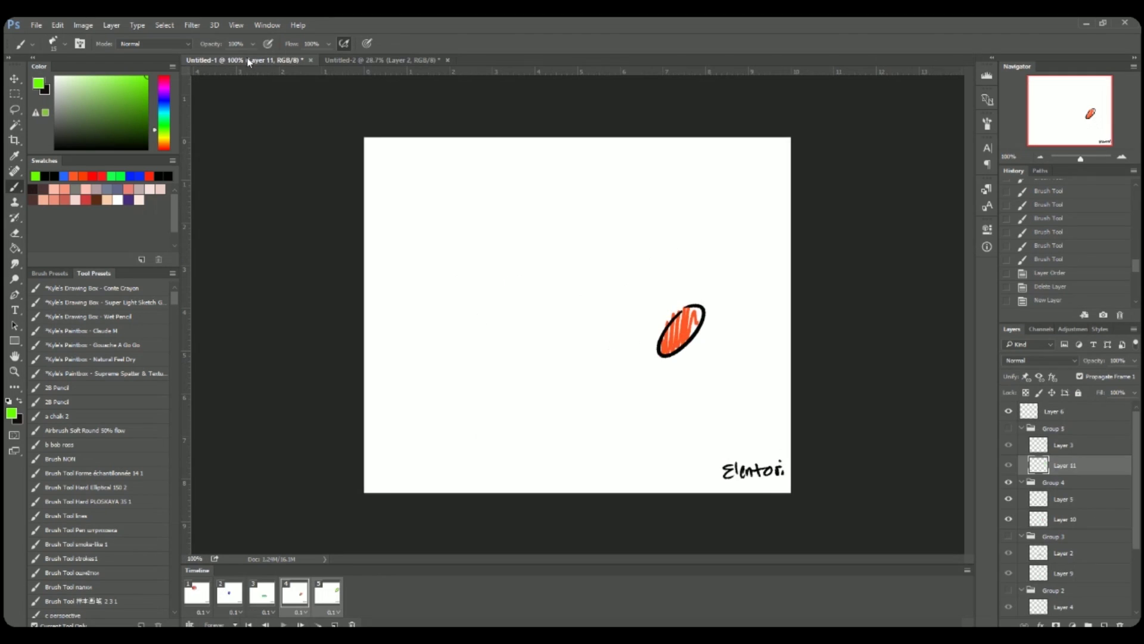